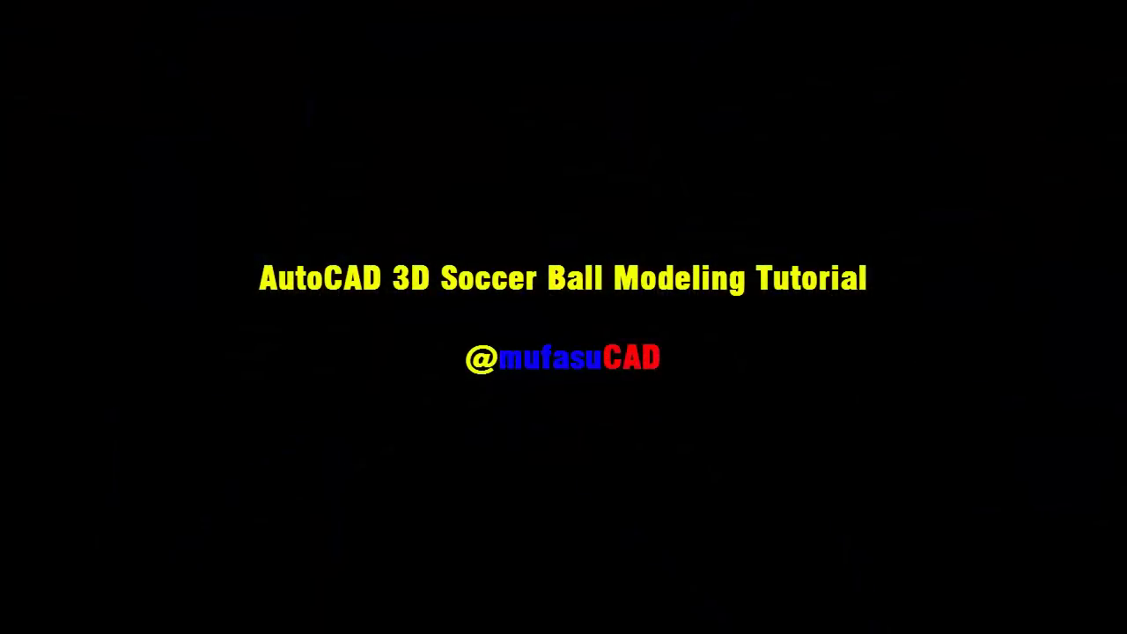
Draw a regular five-sided polygon by its vertical right edge
type("poly")
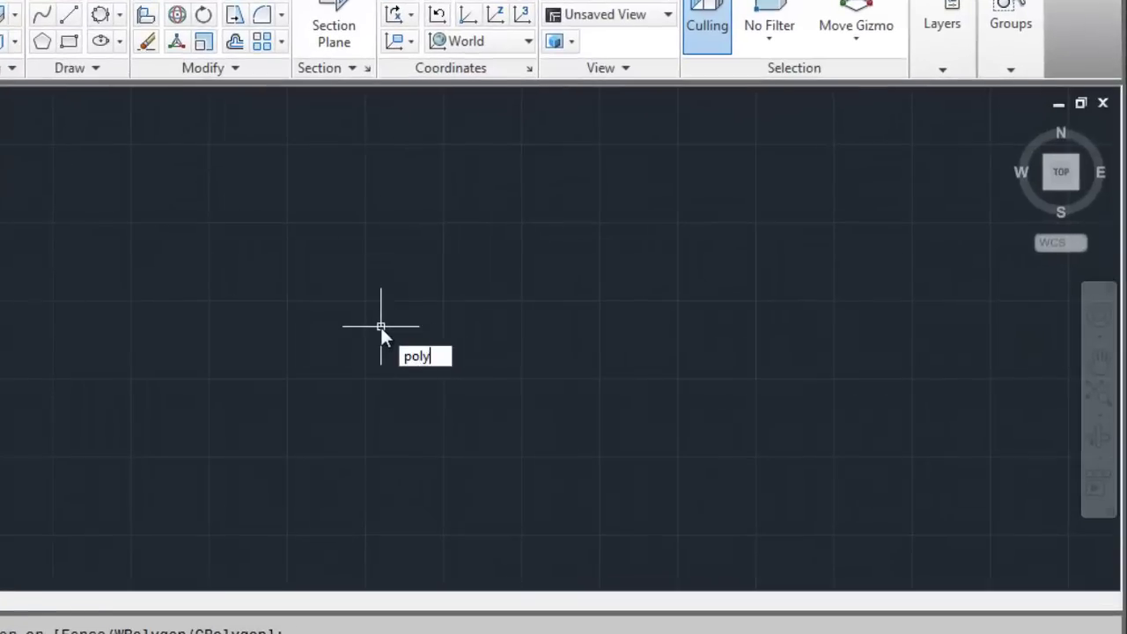
key("Return")
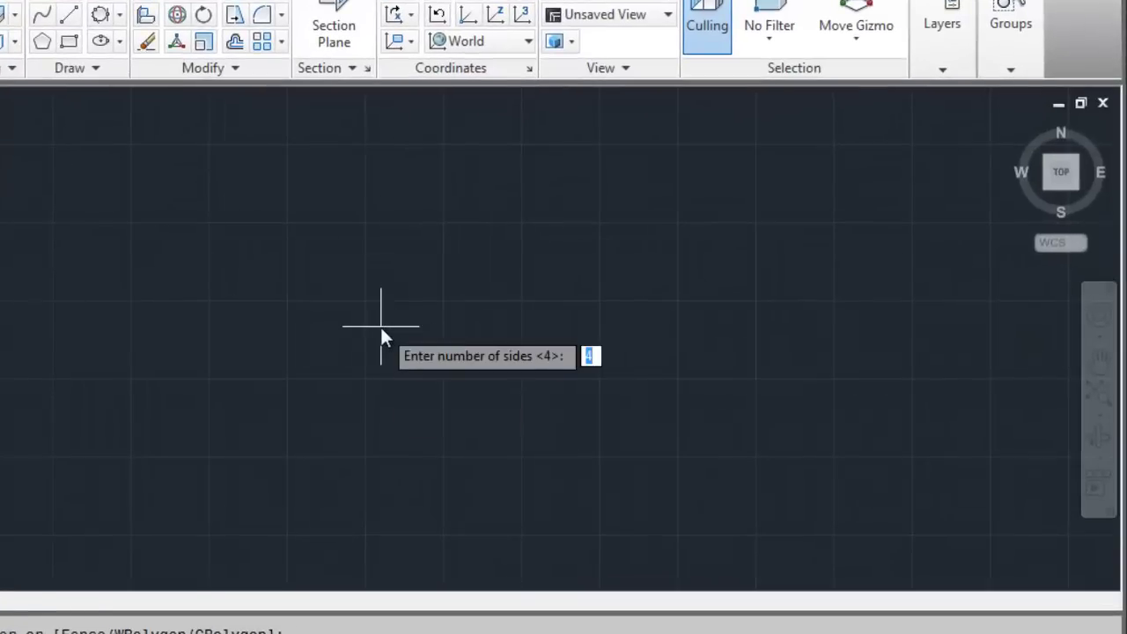
key("Return")
type("e")
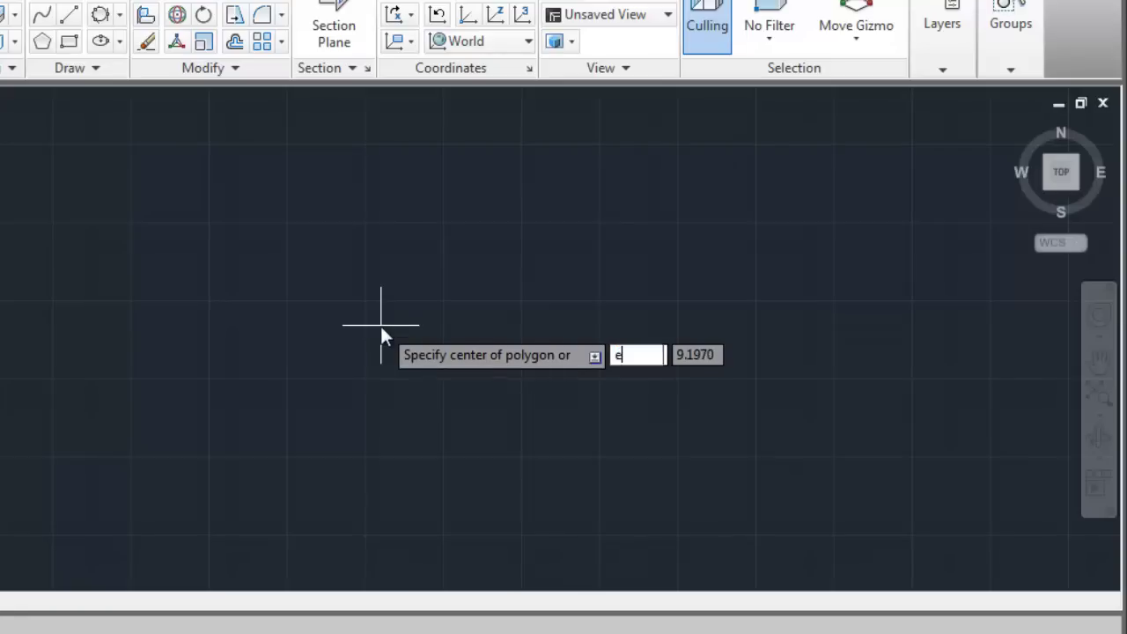
key("Return")
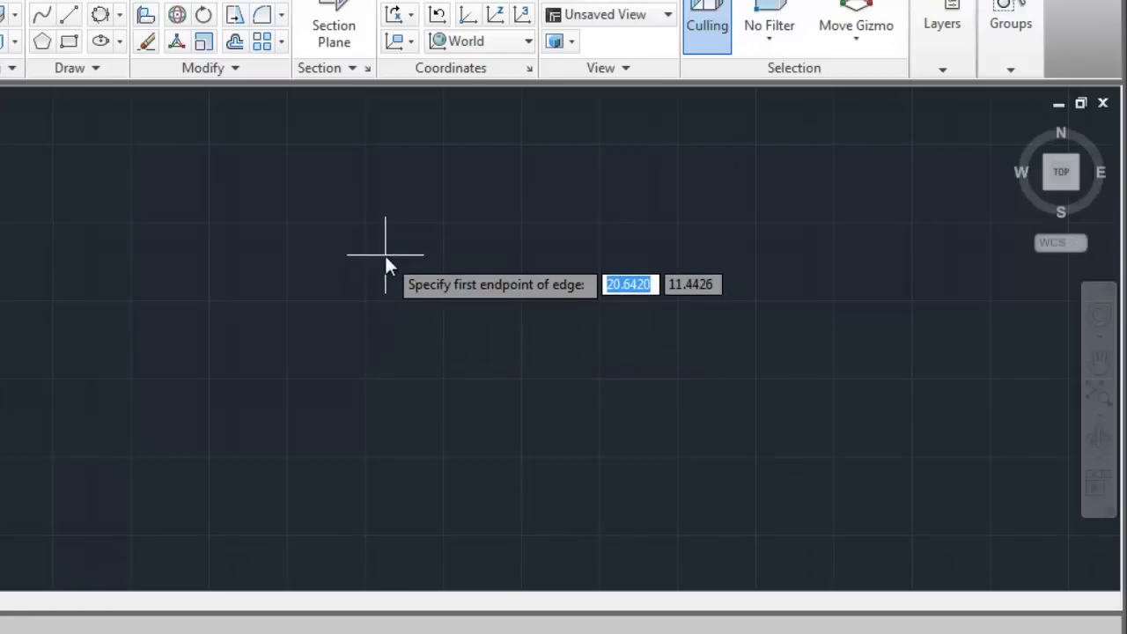
left_click(381, 438)
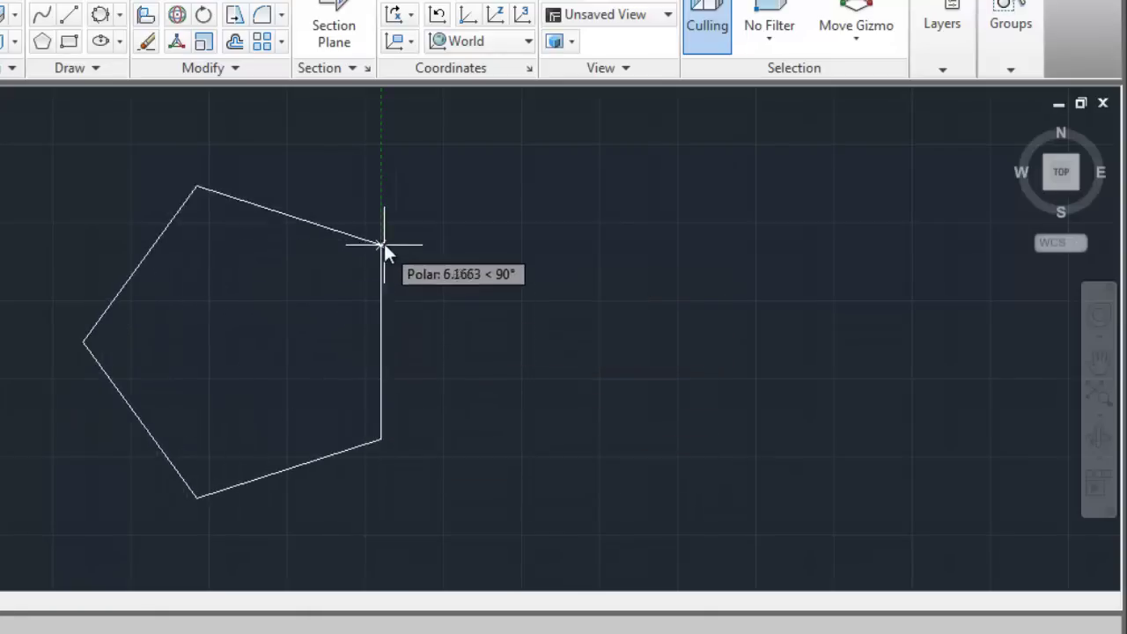
left_click(382, 203)
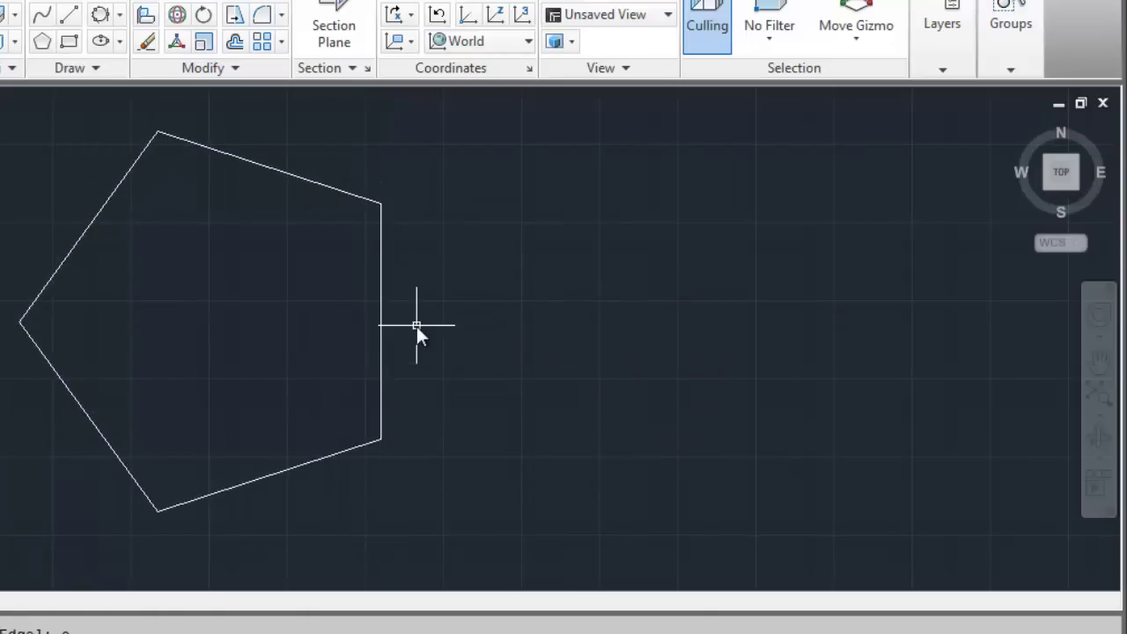
Draw a regular hexagon by edge on the pentagon's right edge
key("Return")
type("6")
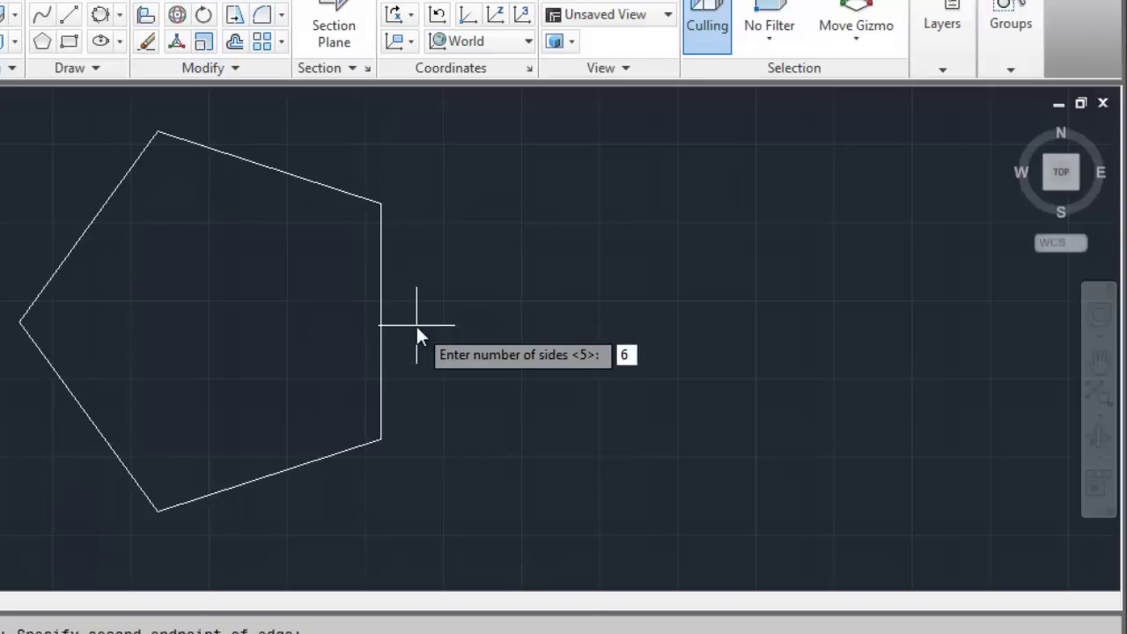
key("Return")
type("e")
key("Return")
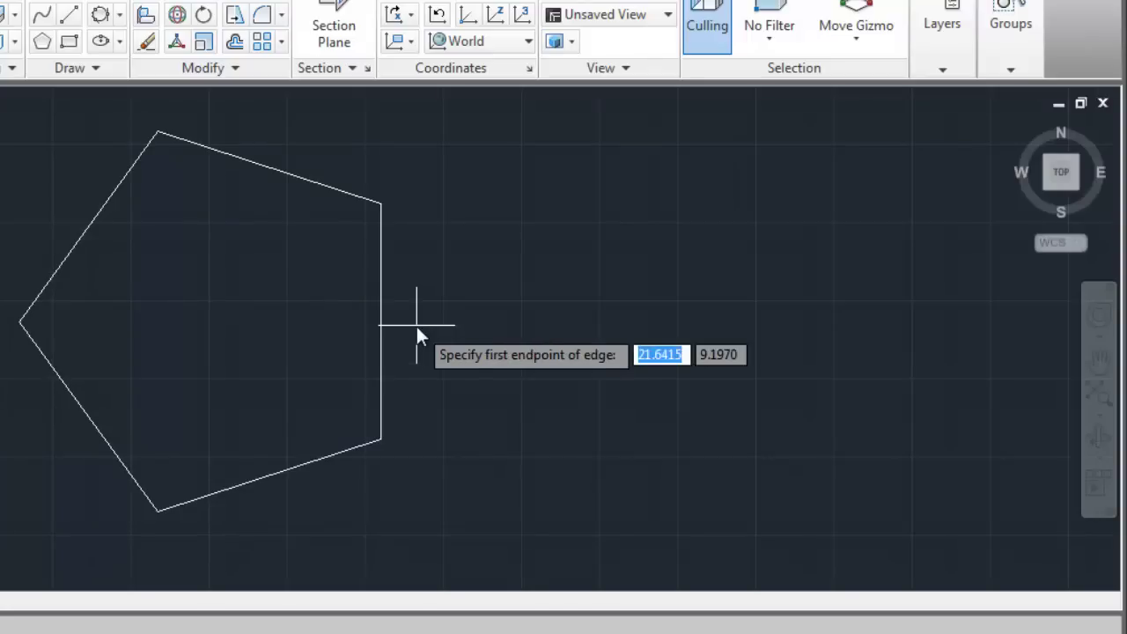
left_click(380, 203)
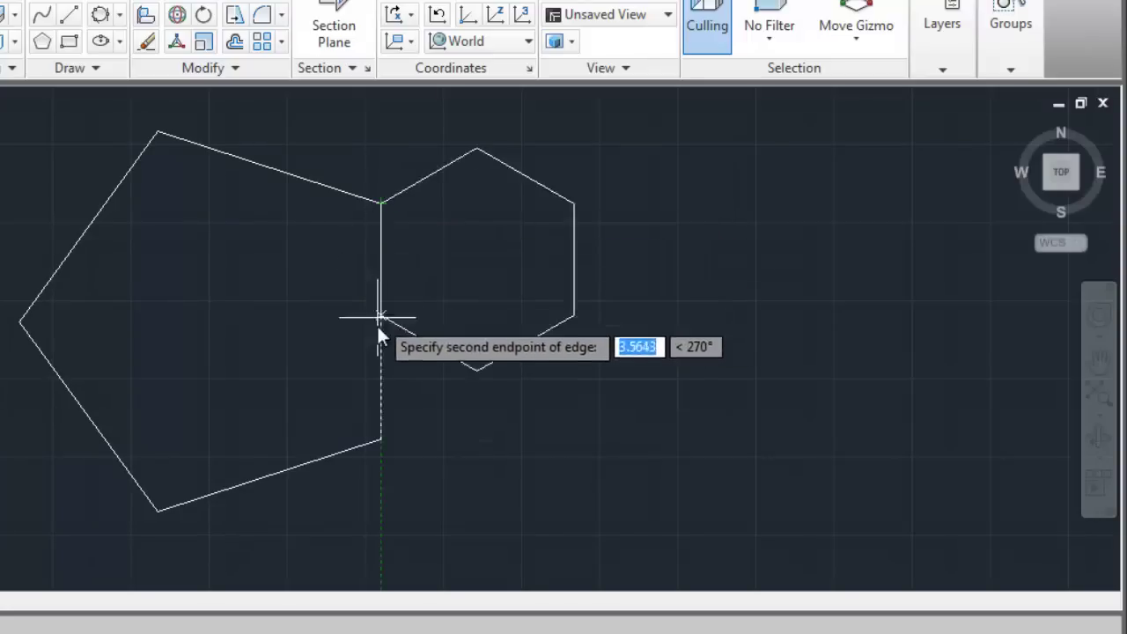
left_click(380, 439)
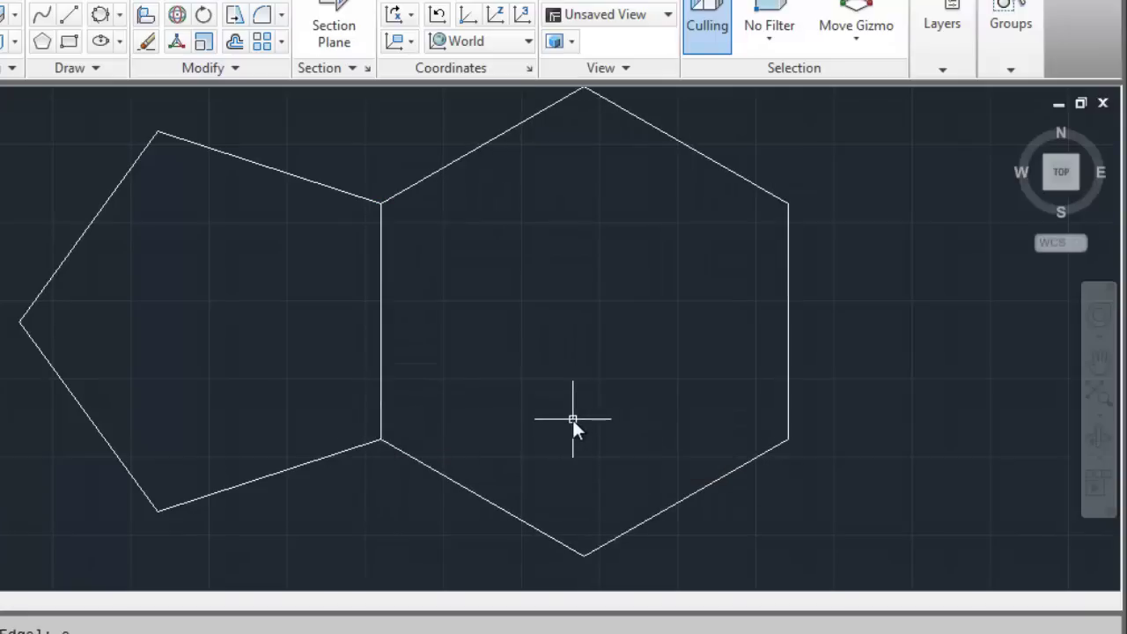
Draw a horizontal line from the hexagon's bottom corner leftward below the pentagon
left_click(1098, 361)
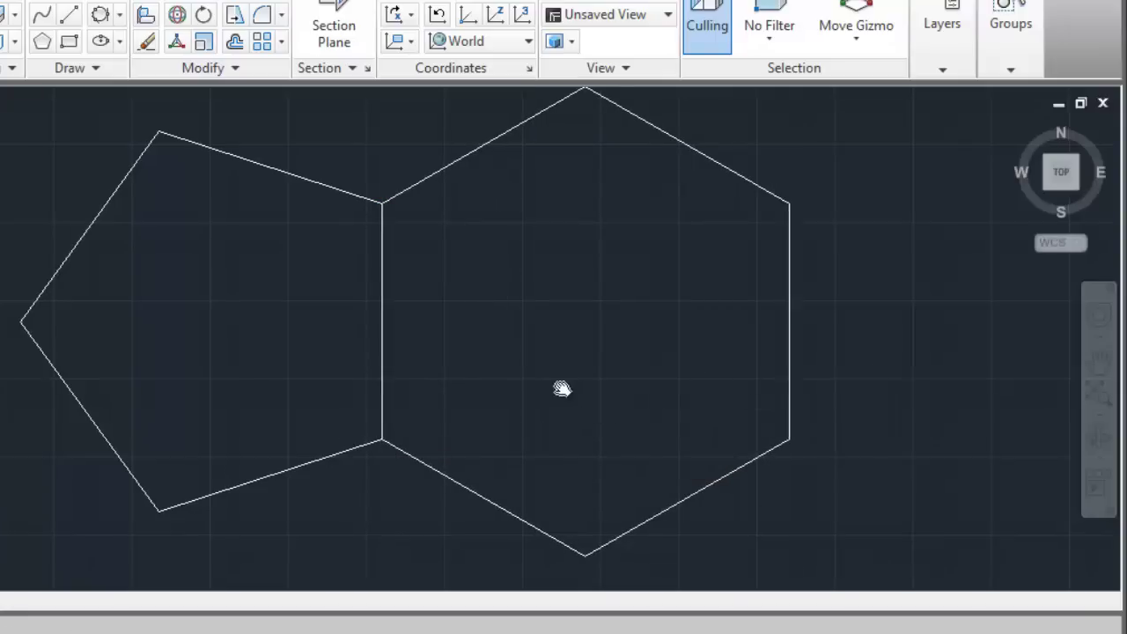
left_click_drag(561, 387, 637, 356)
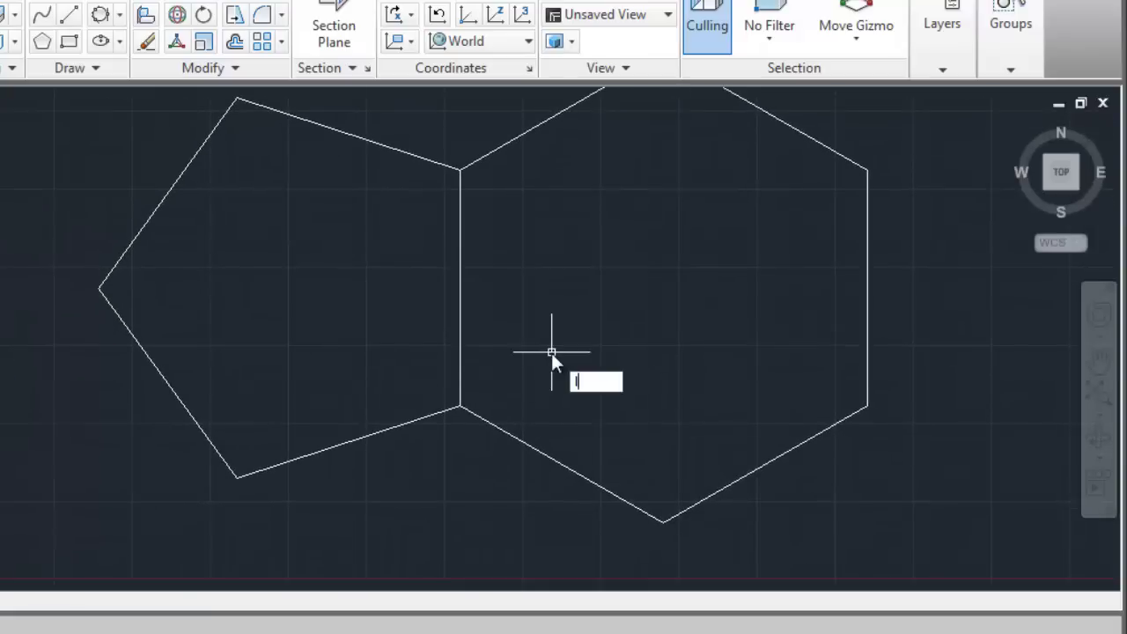
type("l")
key("Return")
left_click(663, 521)
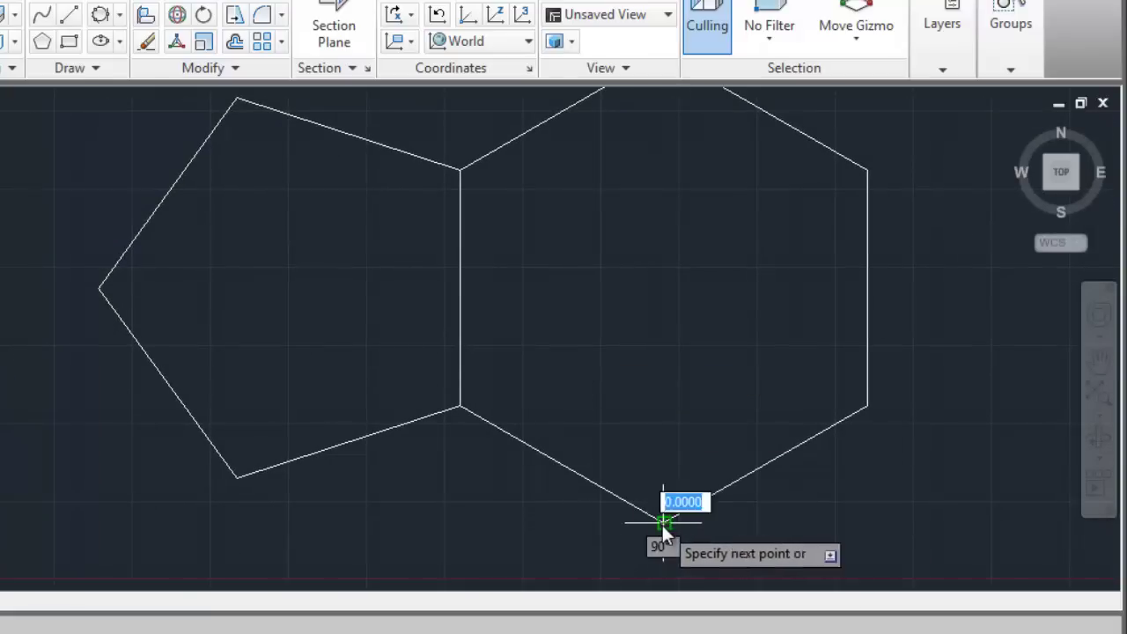
left_click(229, 521)
key("Return")
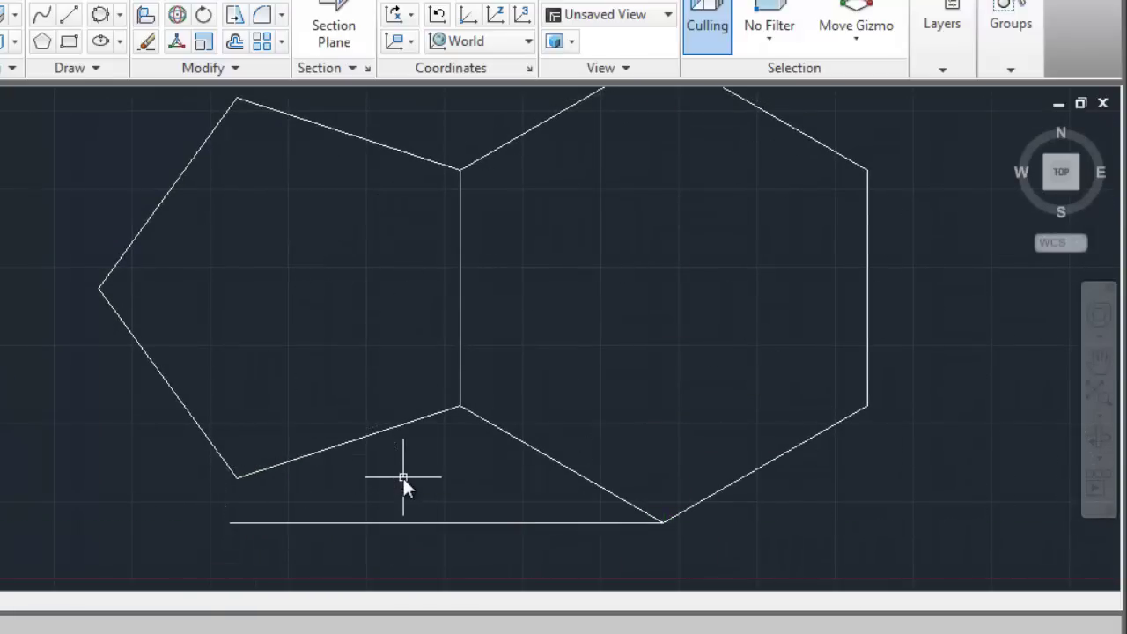
Draw a vertical line down from the shared edge's lower end, past the horizontal line
key("Return")
left_click(460, 406)
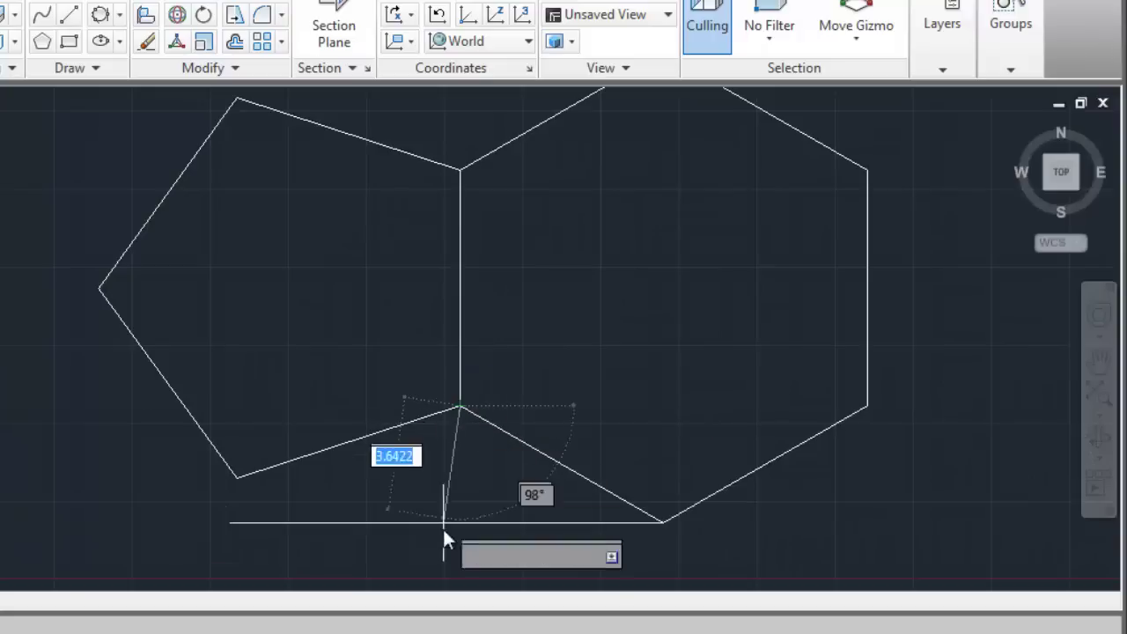
left_click(459, 549)
key("Return")
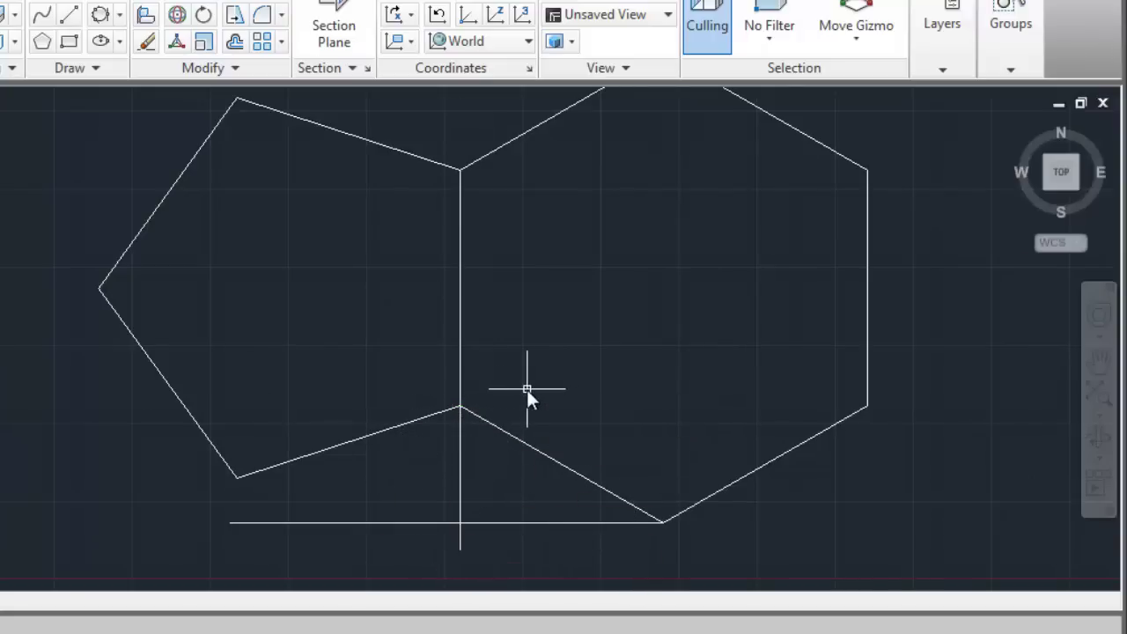
left_click(1100, 436)
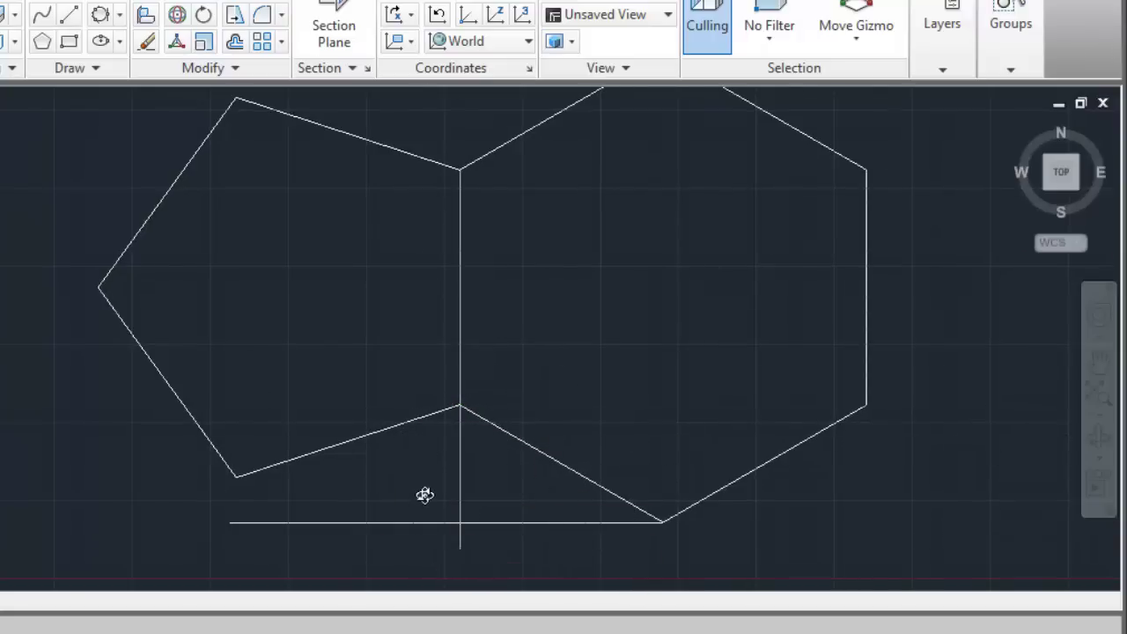
mouse_move(424, 495)
left_mouse_down()
mouse_move(486, 415)
mouse_move(443, 372)
mouse_move(525, 308)
left_mouse_up()
Set a ZAxis UCS with its origin at the guide lines' crossing
left_click_drag(434, 218, 518, 297)
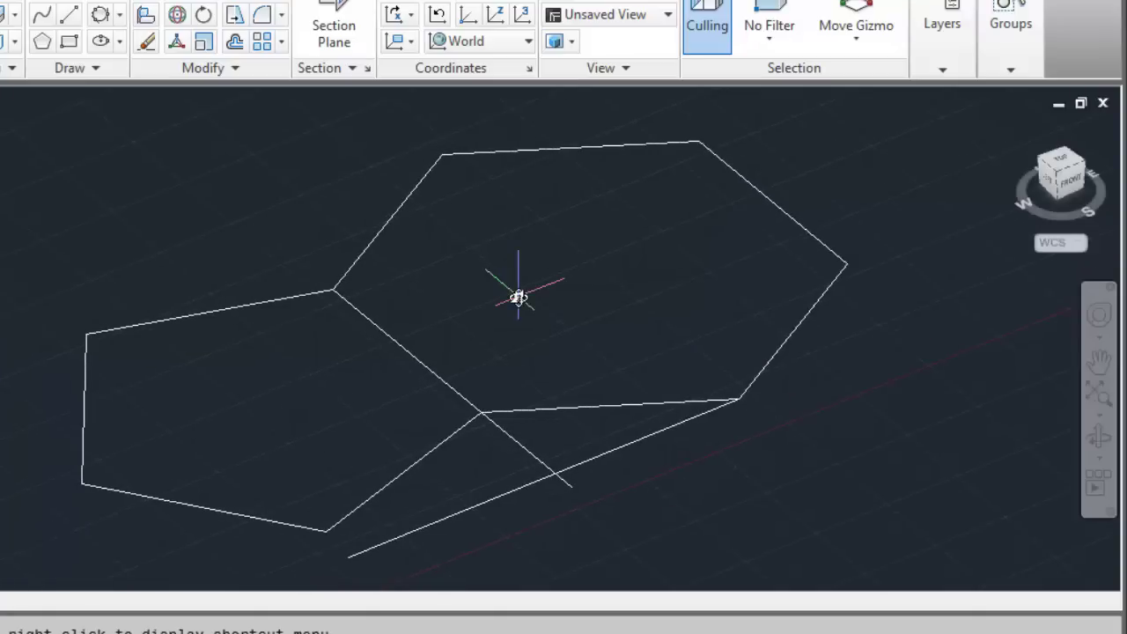
type("ucs")
key("Return")
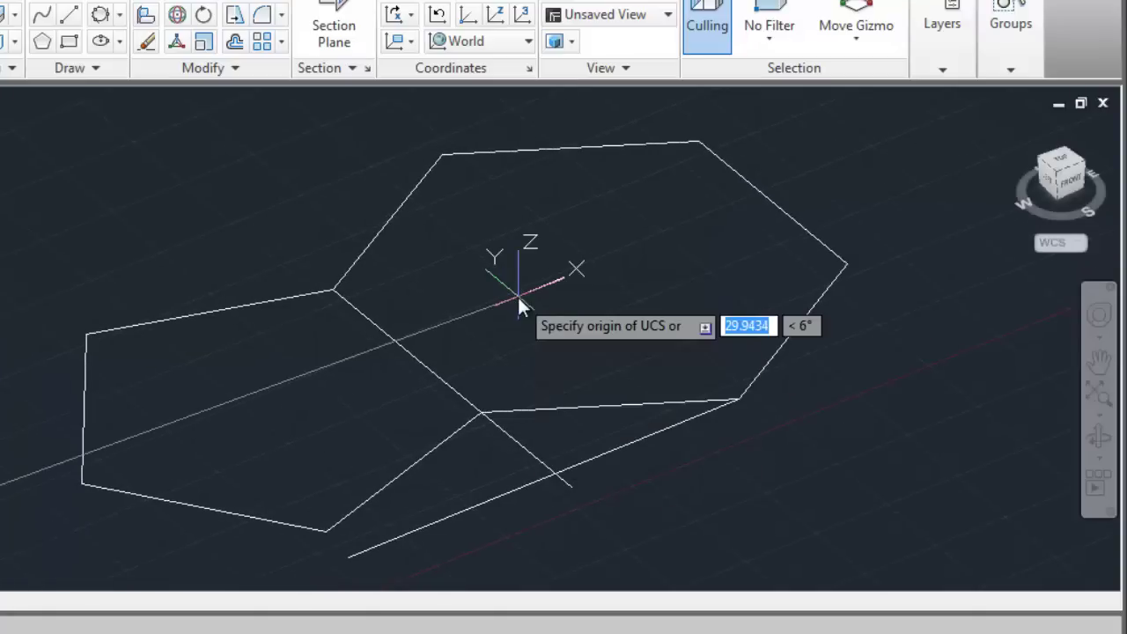
type("za")
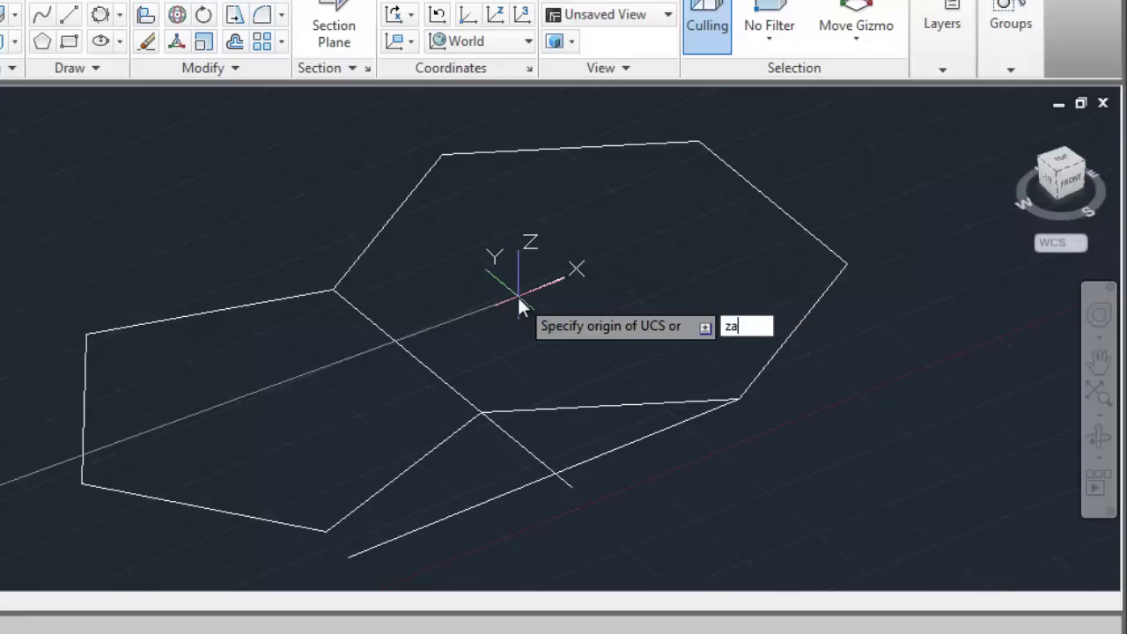
key("Return")
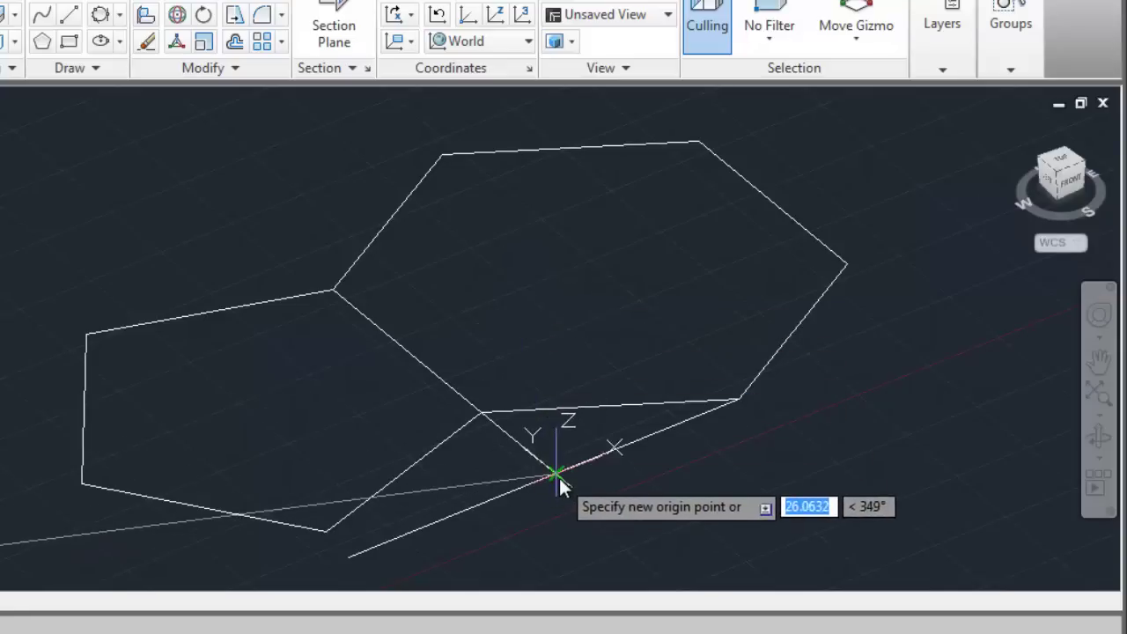
left_click(555, 476)
left_click(294, 253)
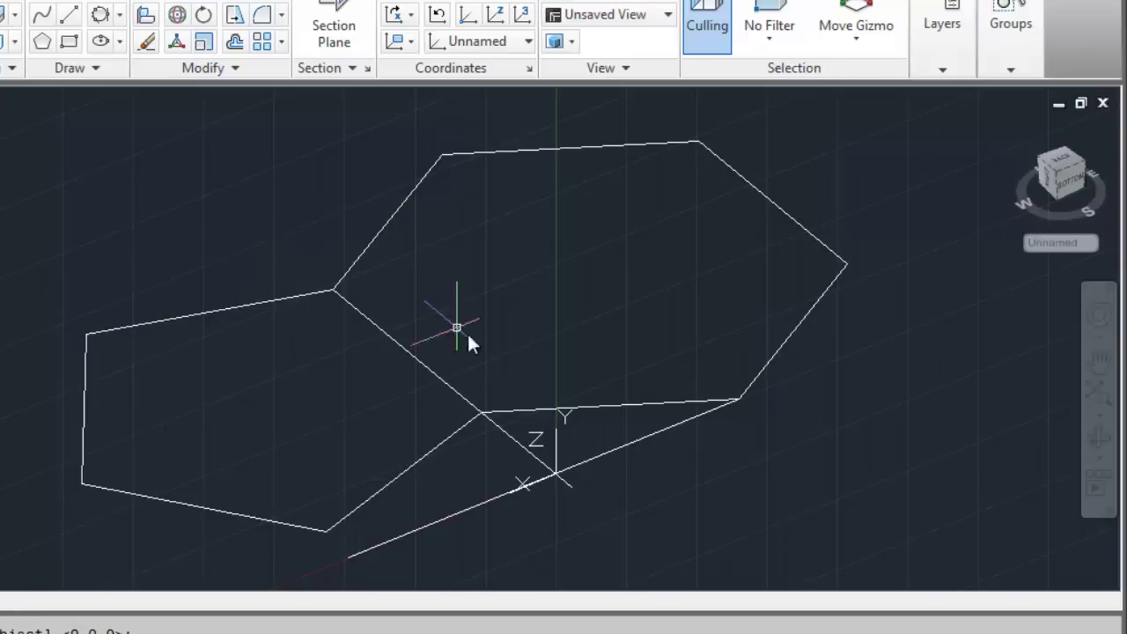
Draw a circle centred on the new origin through the hexagon's bottom corner
type("c")
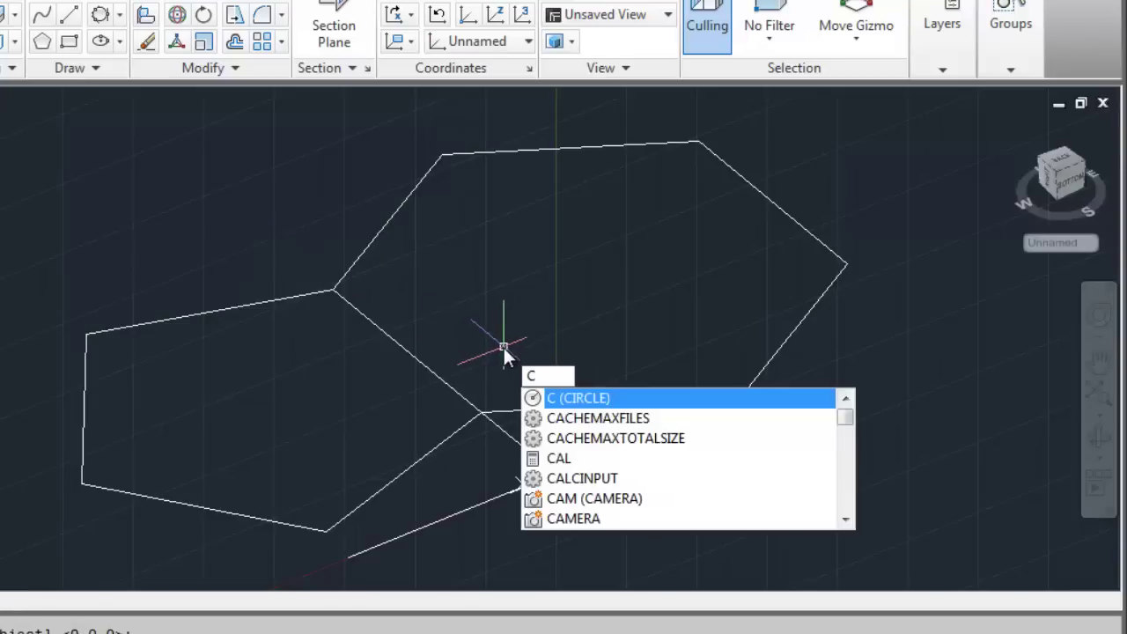
key("Return")
left_click(558, 474)
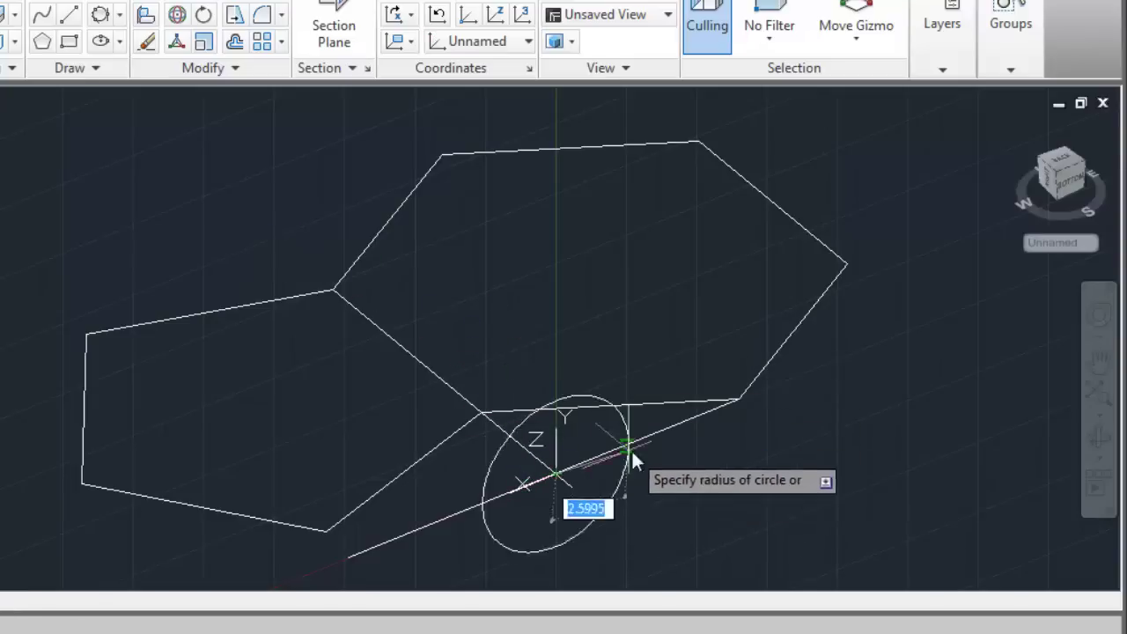
left_click(740, 399)
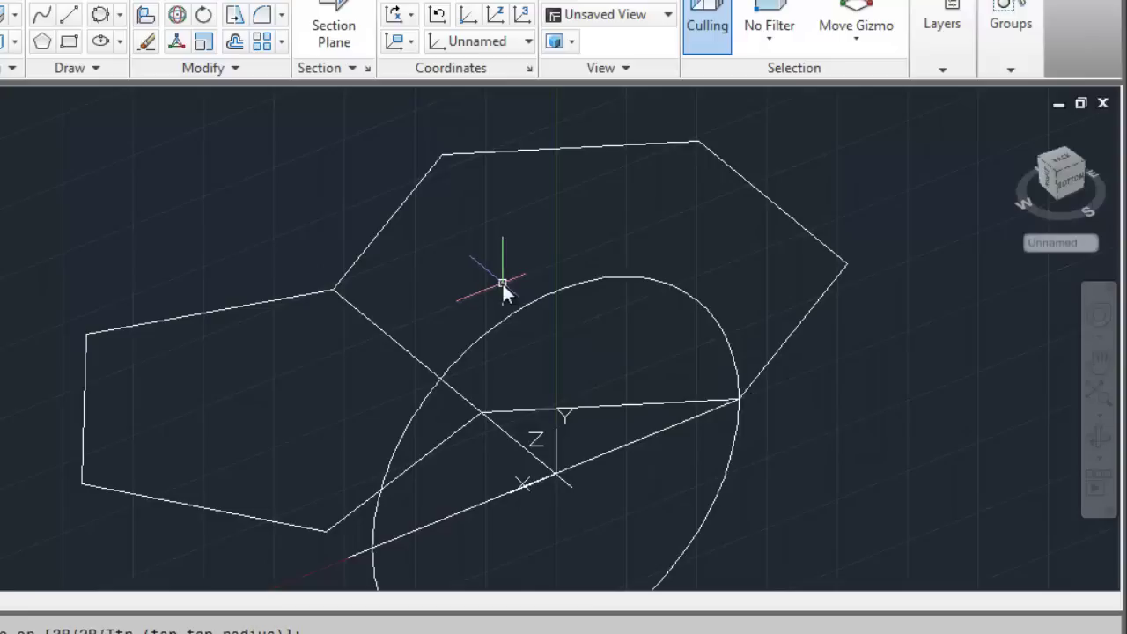
Mirror the circle in 3D across a three-point plane, keeping the original
type("3dm")
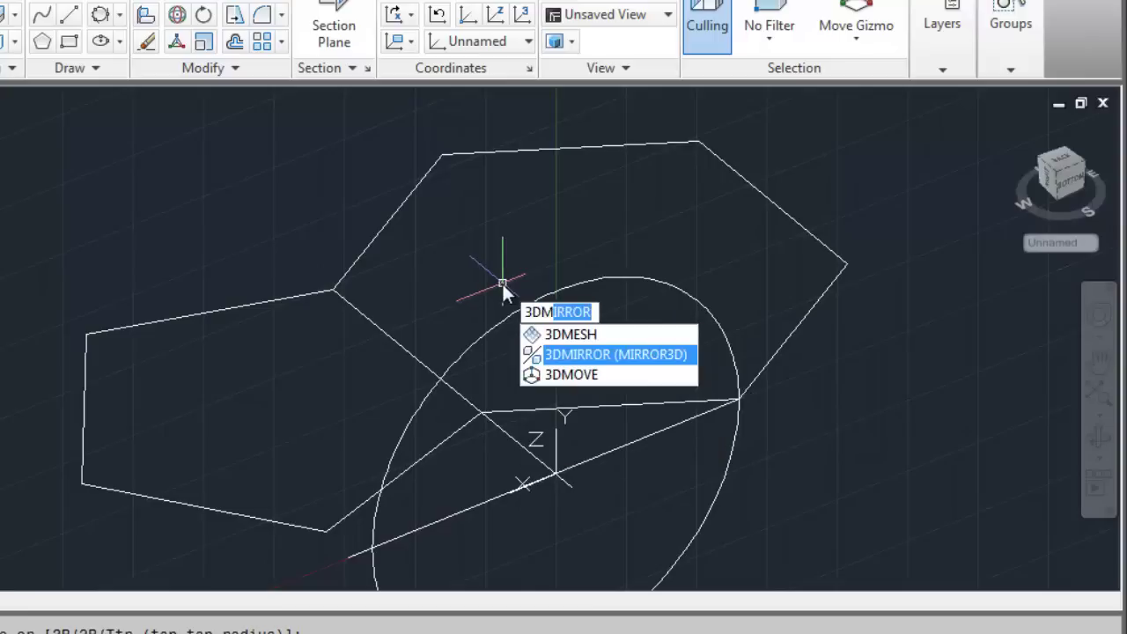
key("Return")
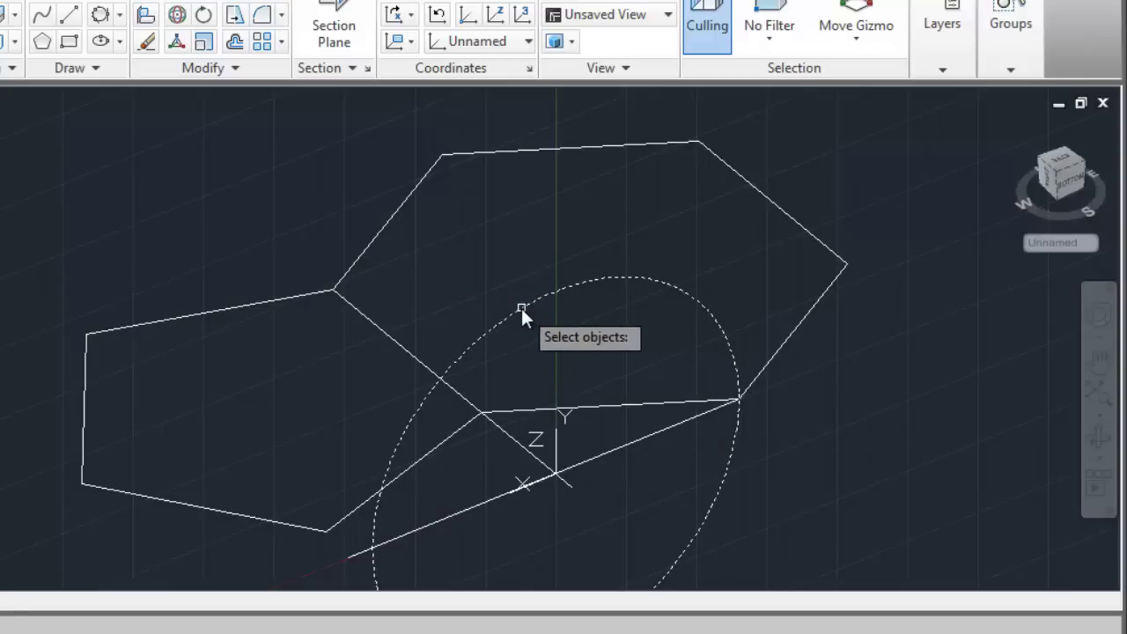
key("Return")
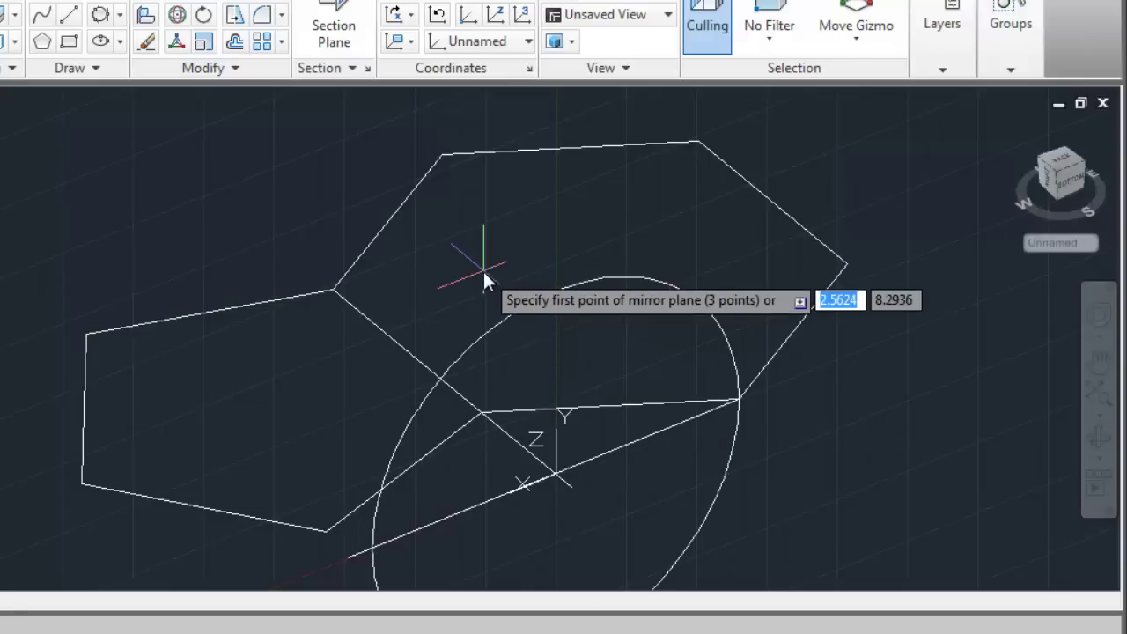
left_click(481, 410)
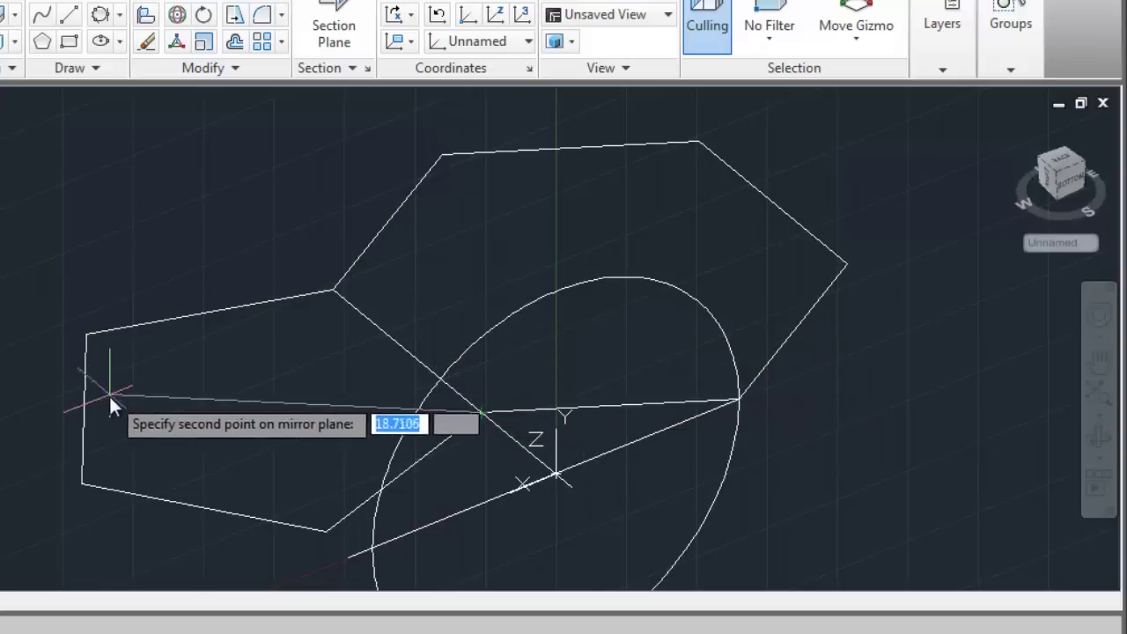
left_click(85, 410)
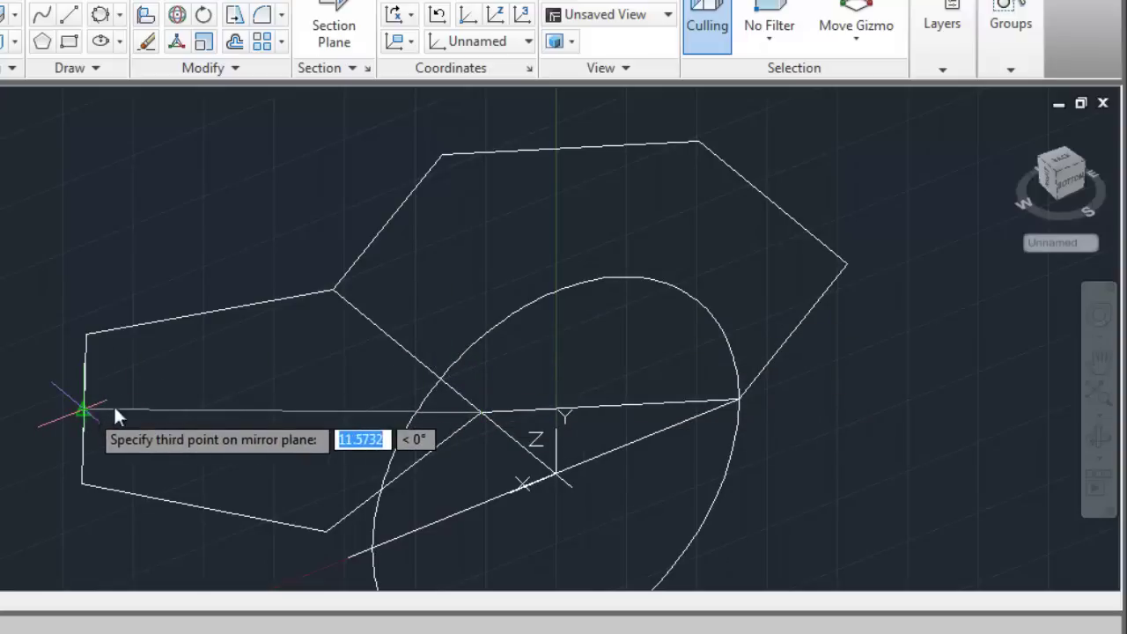
left_click(486, 265)
key("Return")
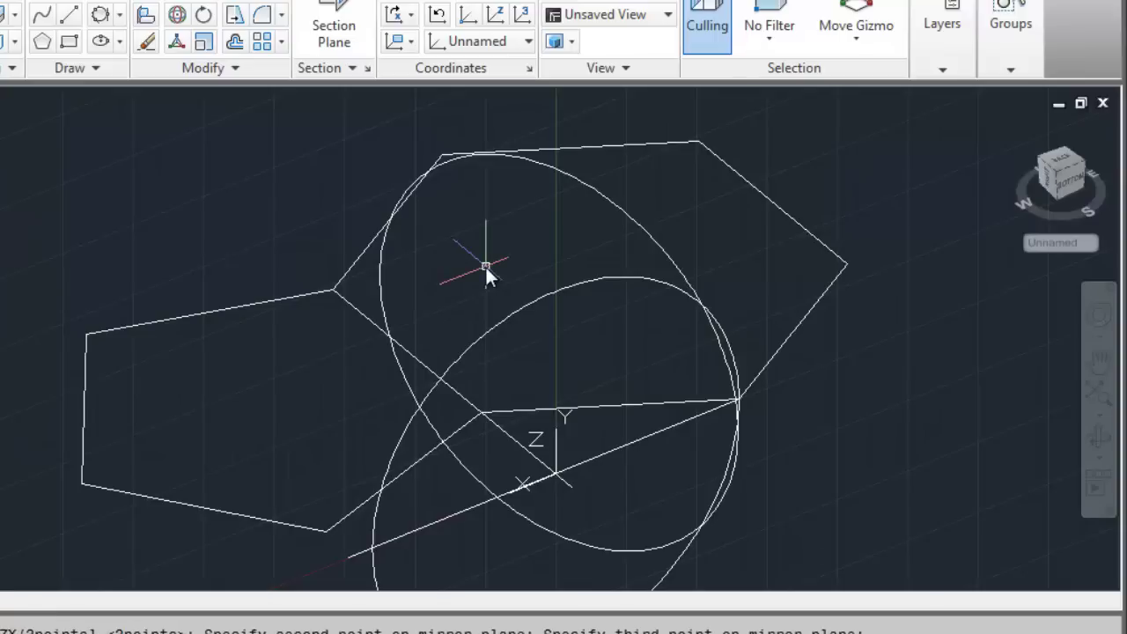
From a bottom view, rotate the hexagon about the shared corner using the Reference option
left_click(1099, 434)
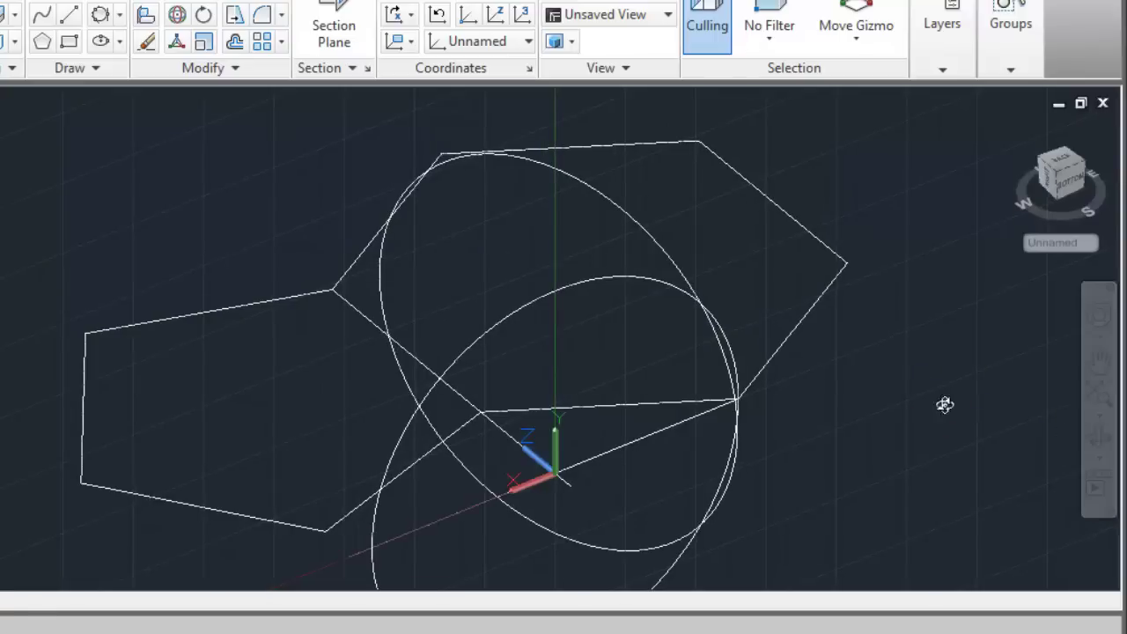
mouse_move(943, 402)
left_mouse_down()
mouse_move(872, 402)
mouse_move(837, 373)
left_mouse_up()
key("Escape")
type("RO")
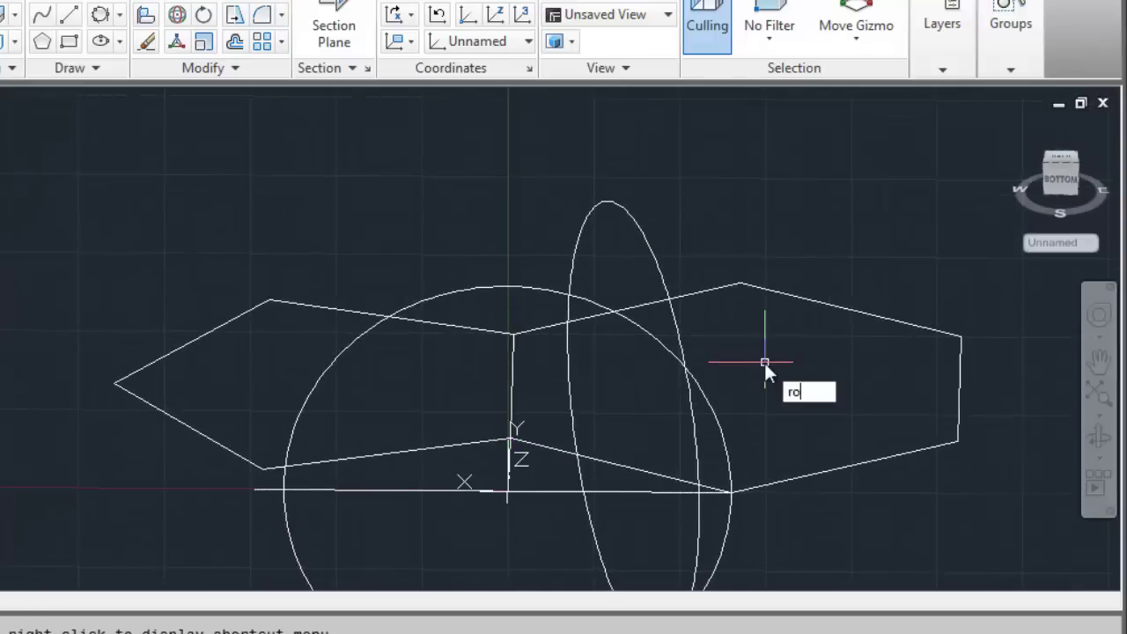
key("Return")
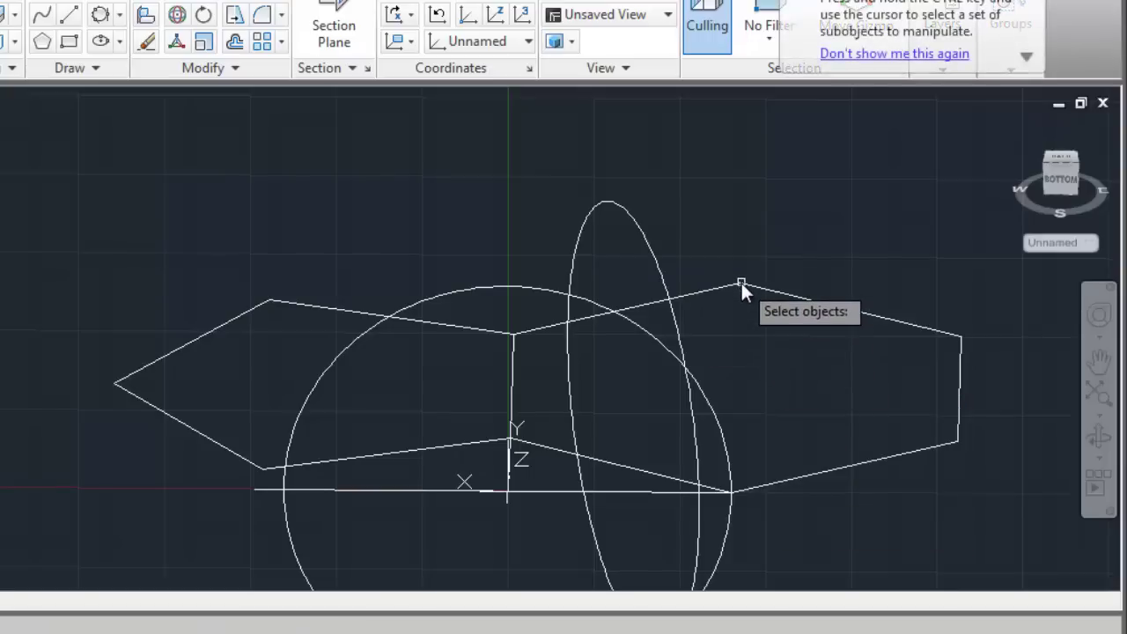
left_click(740, 282)
key("Return")
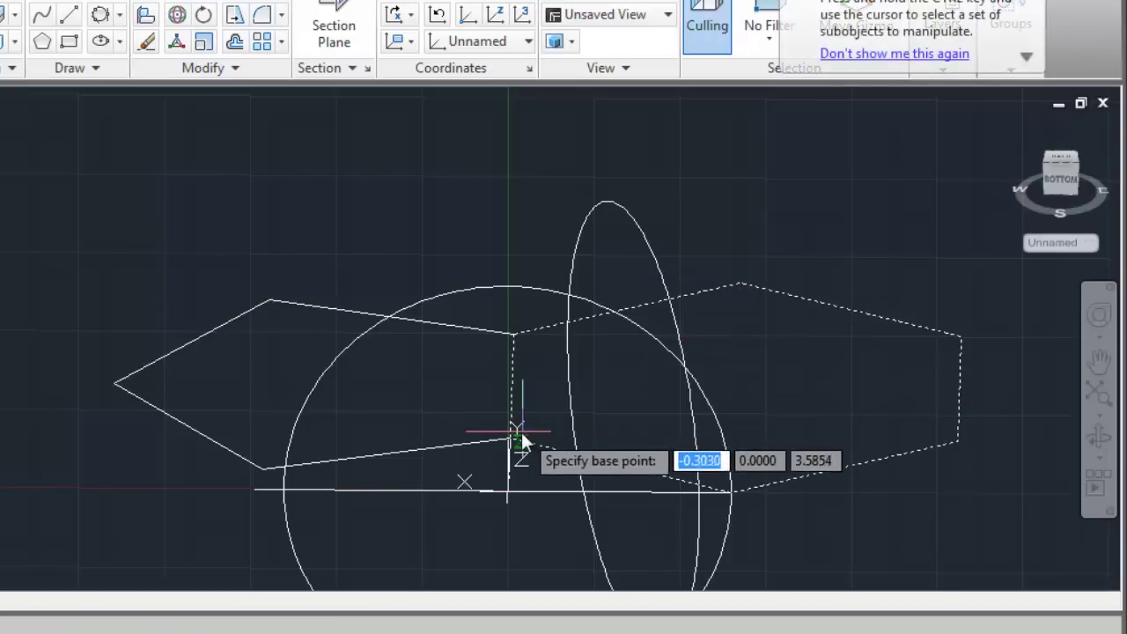
left_click(510, 439)
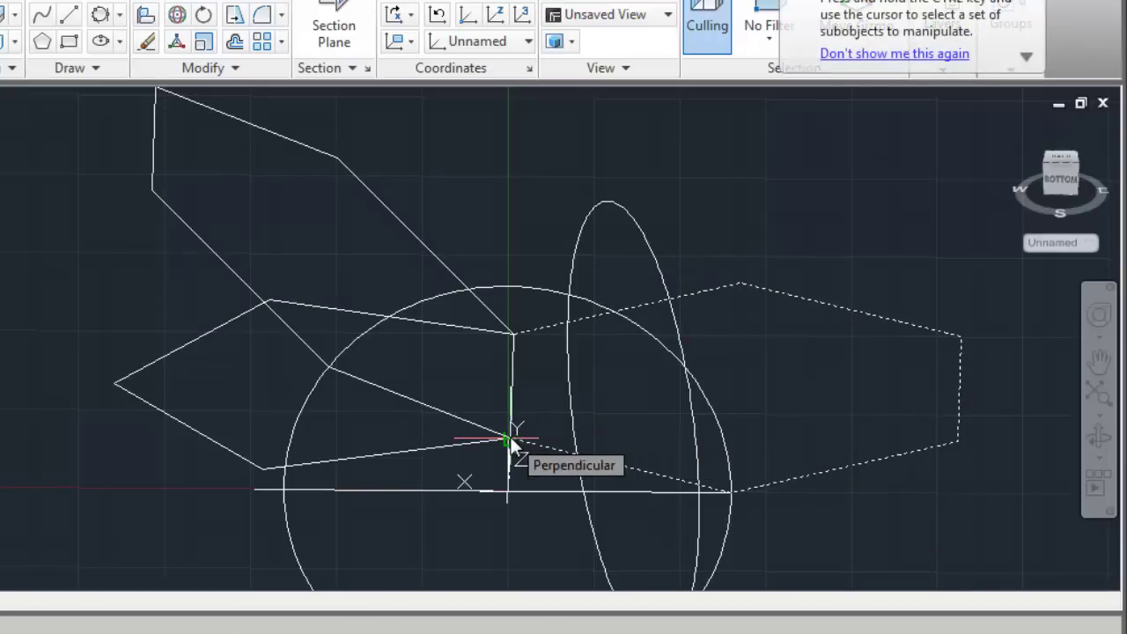
type("r")
key("Return")
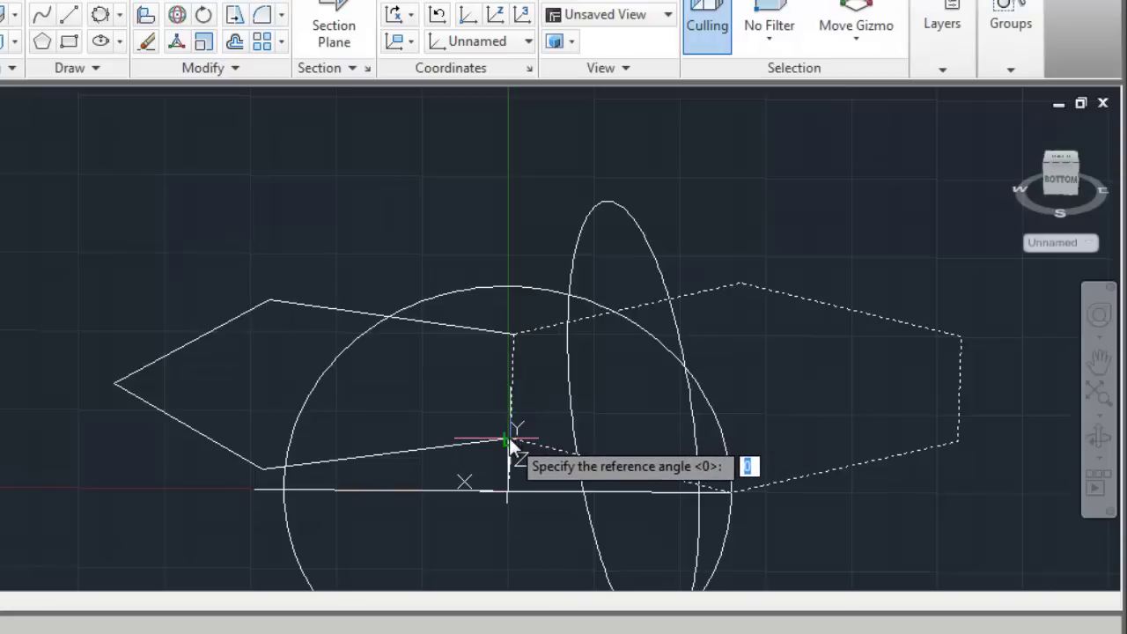
Swing the hexagon's lower corner onto the circles' intersection and check the fold
left_click(510, 440)
left_click(734, 489)
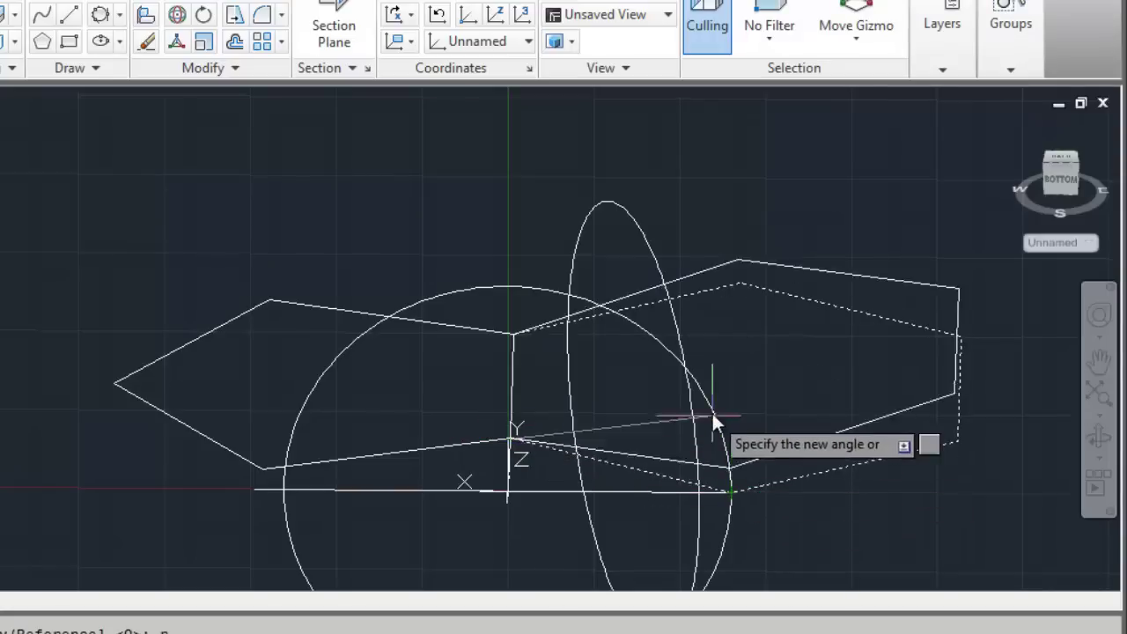
left_click(687, 368)
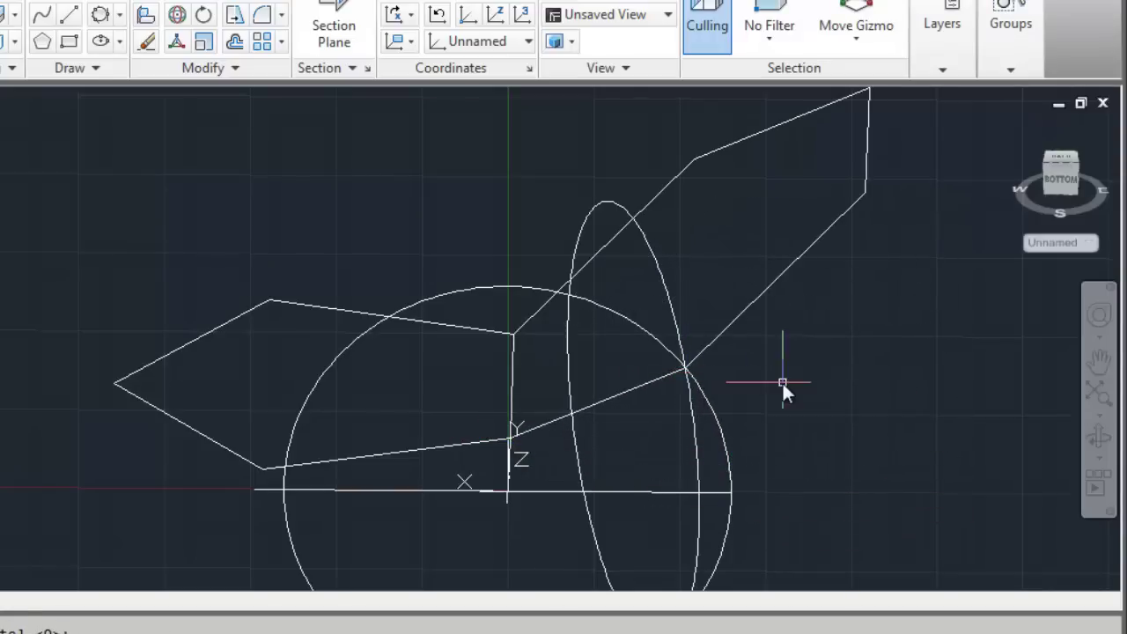
left_click(1099, 434)
mouse_move(775, 353)
left_mouse_down()
mouse_move(839, 362)
mouse_move(654, 338)
mouse_move(682, 368)
left_mouse_up()
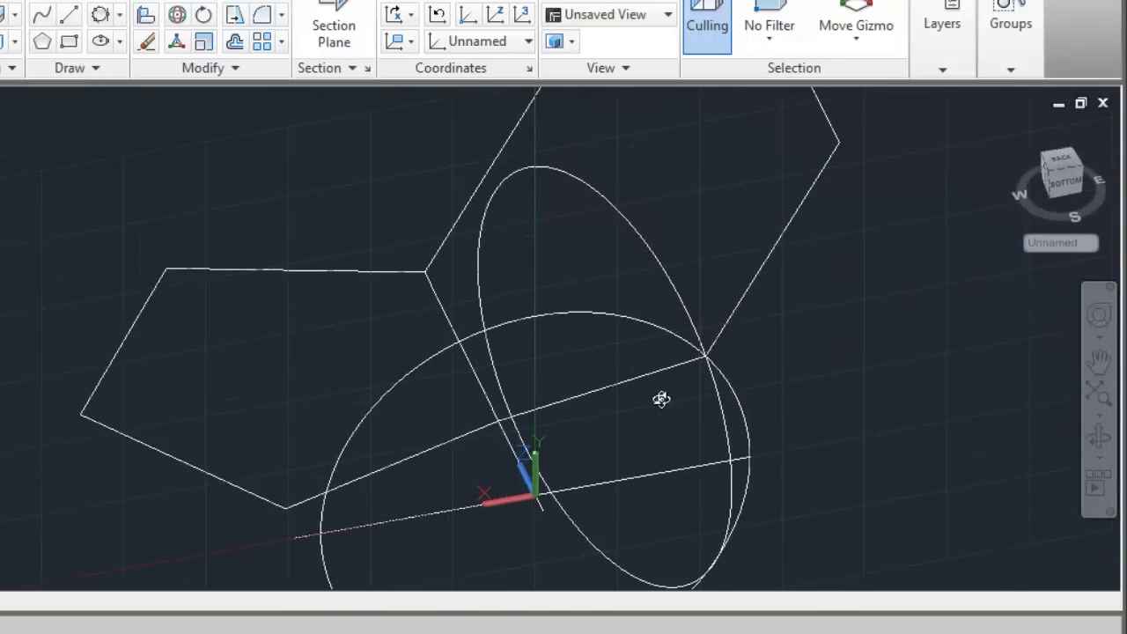
Erase the two construction circles
key("Escape")
left_click(767, 381)
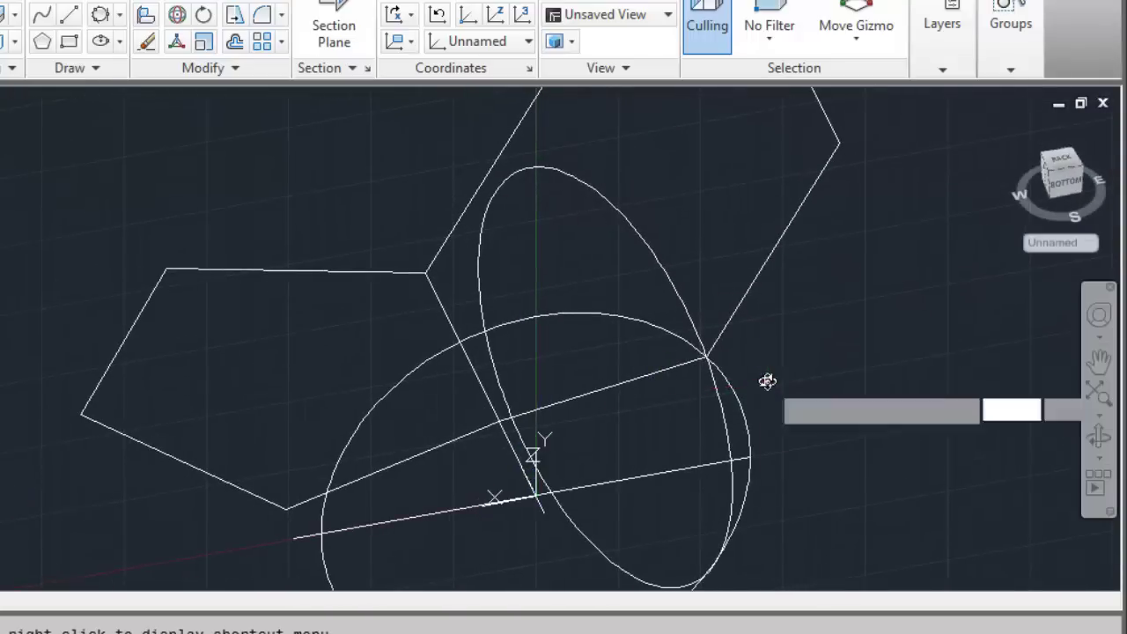
left_click(698, 407)
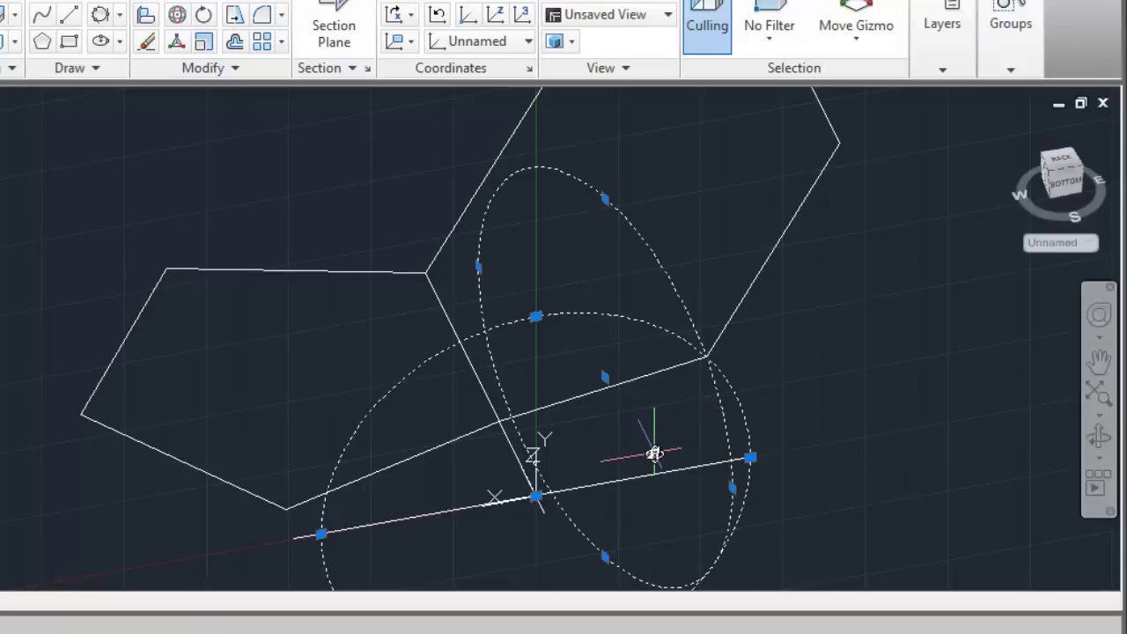
key("Delete")
Set a 3-point UCS at the pentagon-hexagon corner, X along the shared edge
type("u")
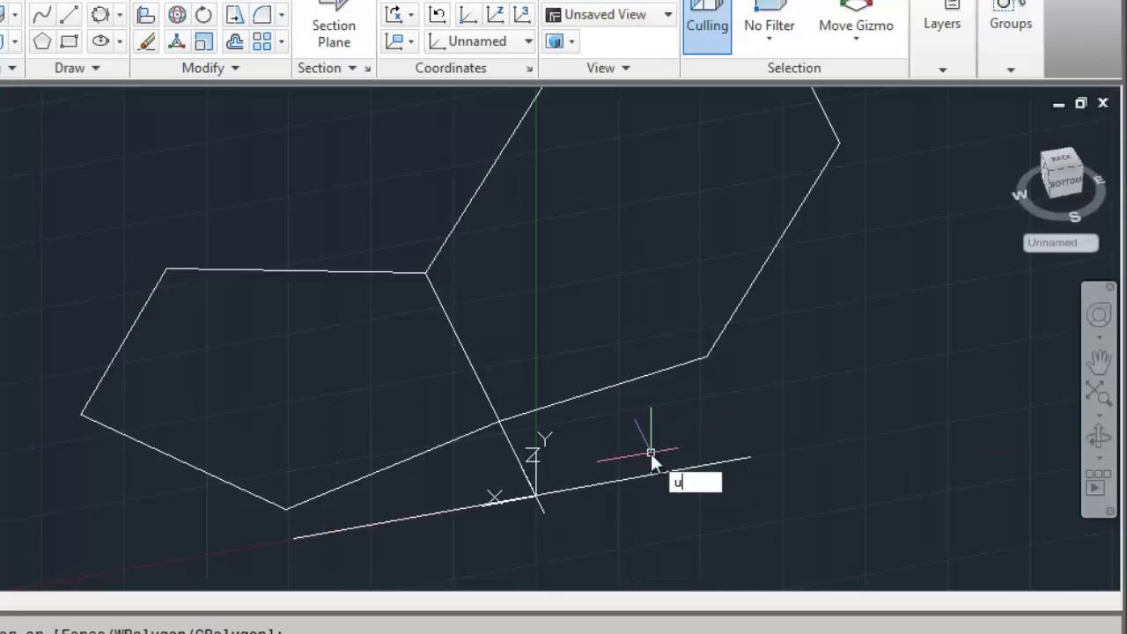
key("Return")
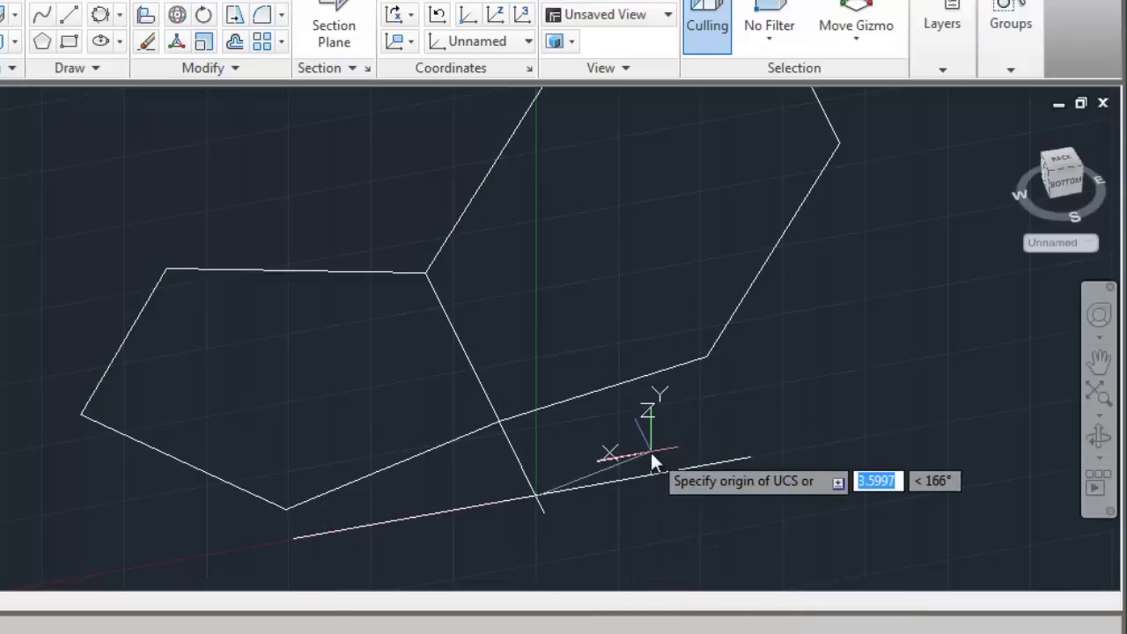
left_click(500, 423)
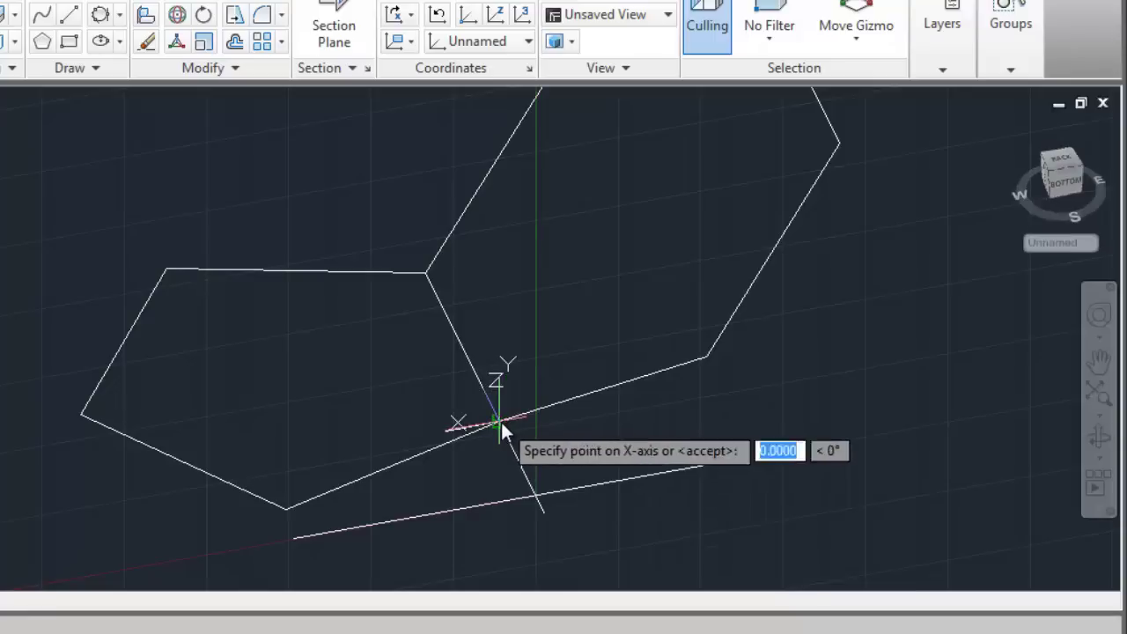
left_click(392, 205)
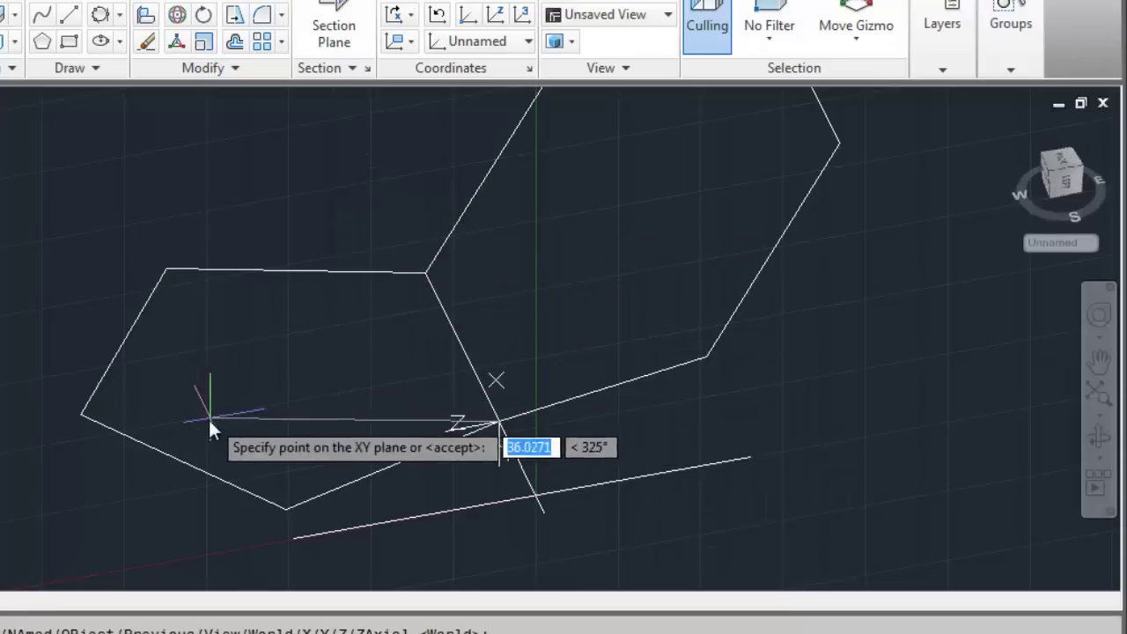
left_click(249, 467)
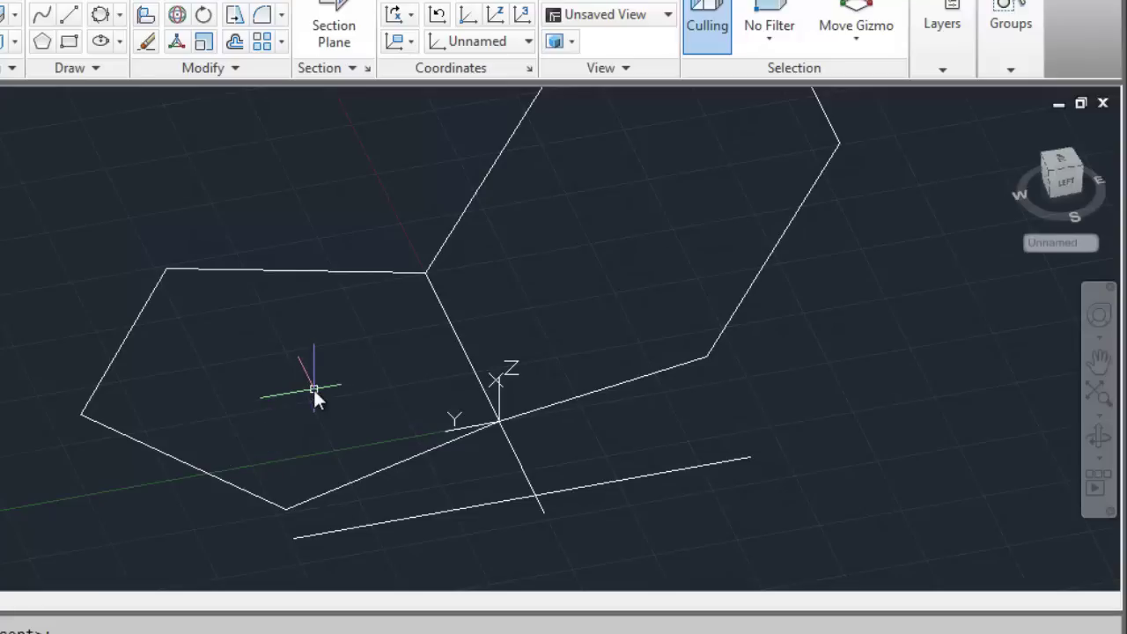
Draw a 3-point circle through the pentagon's bottom, top-left and top-right corners
type("c")
key("Return")
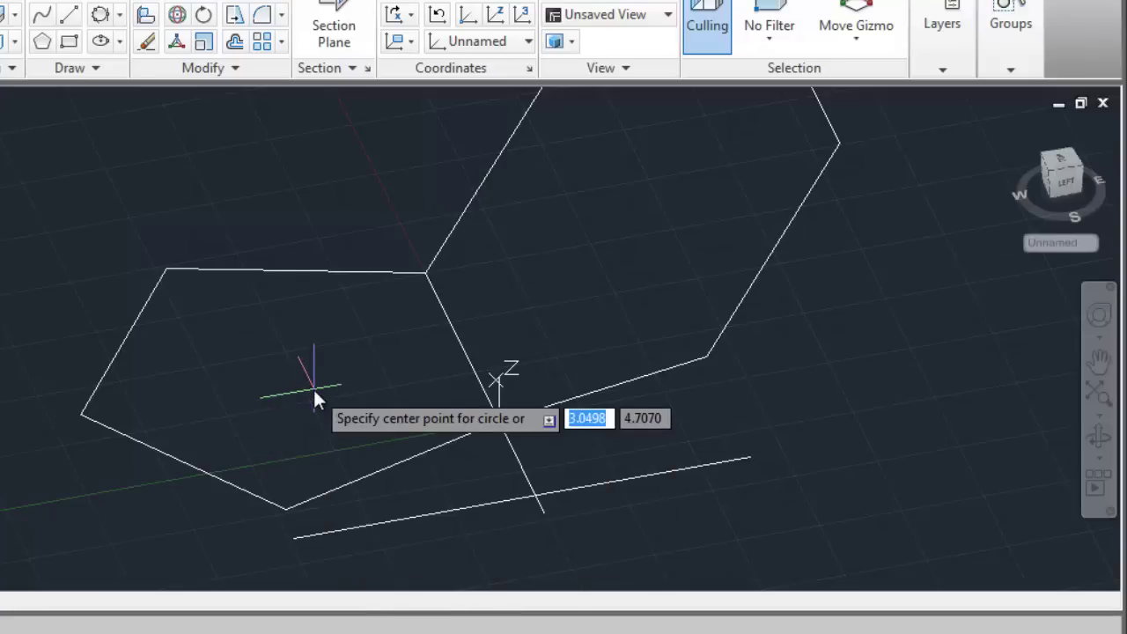
type("3p")
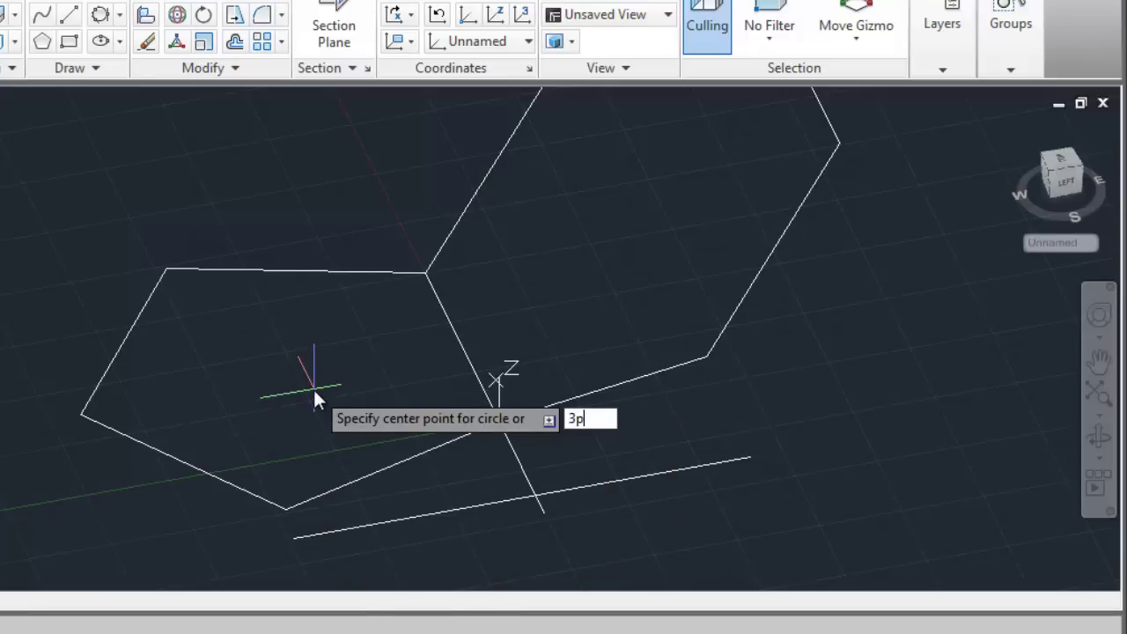
key("Return")
left_click(285, 508)
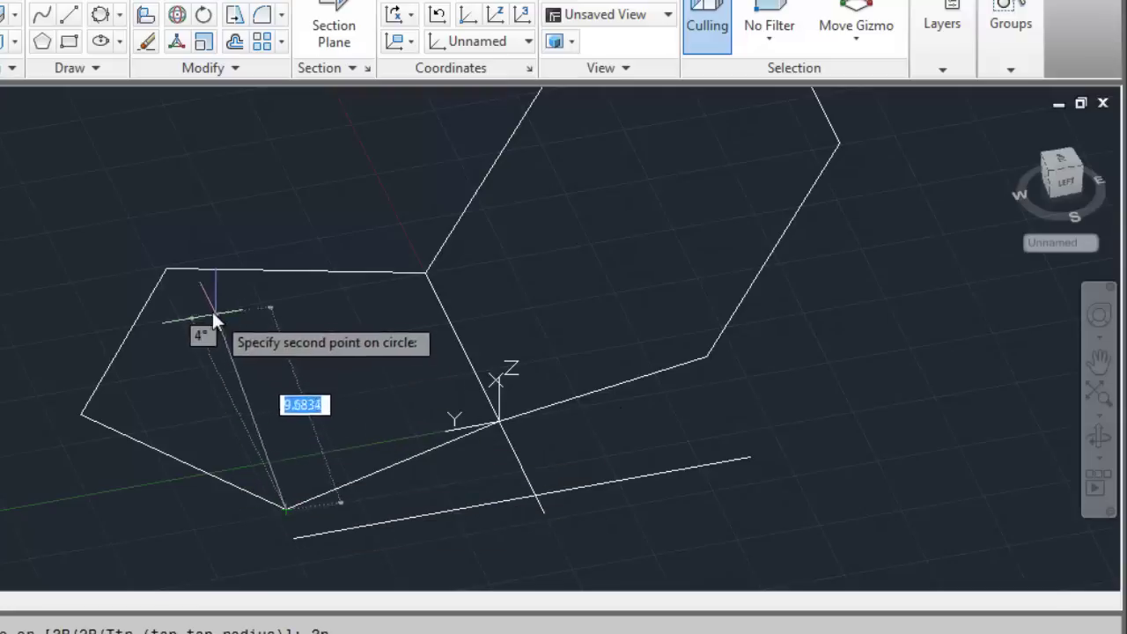
left_click(165, 268)
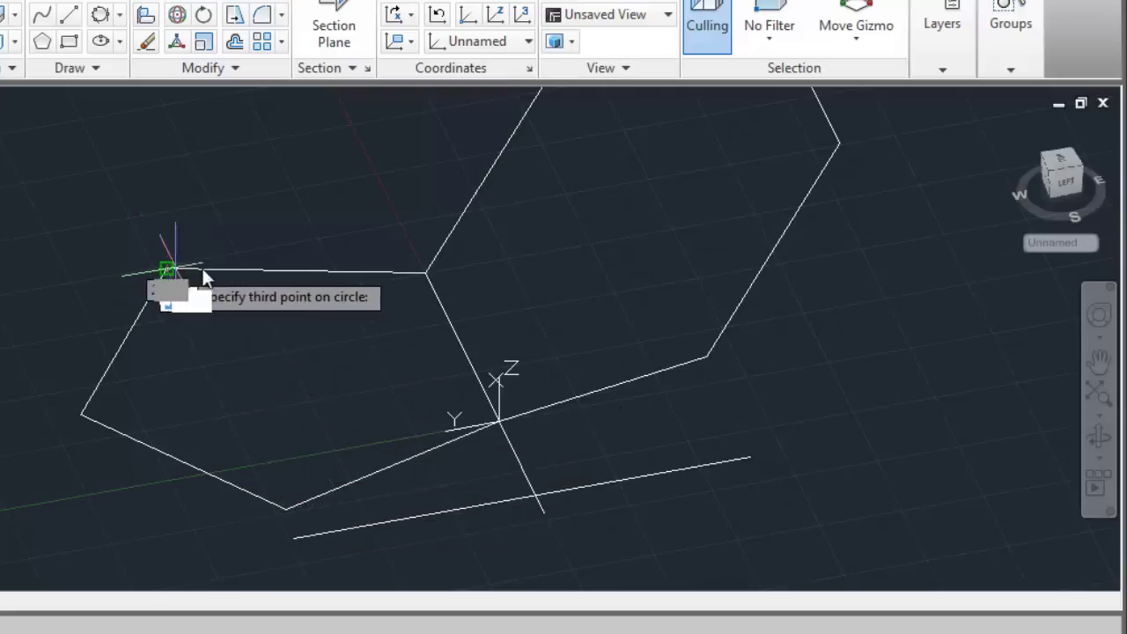
left_click(426, 274)
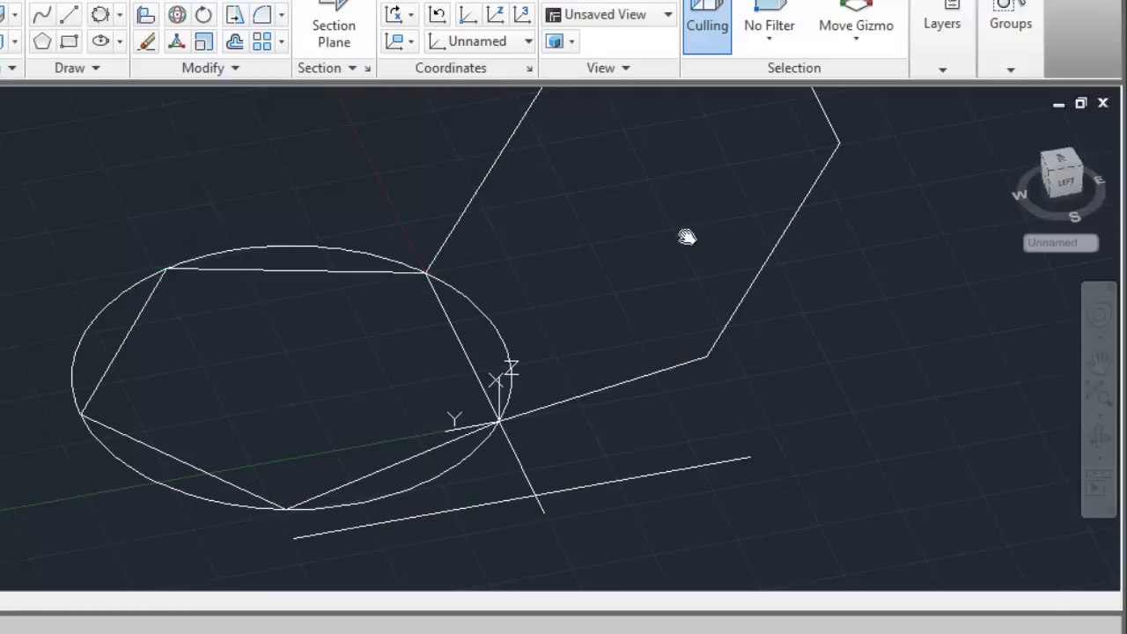
middle_click_drag(684, 234, 709, 333)
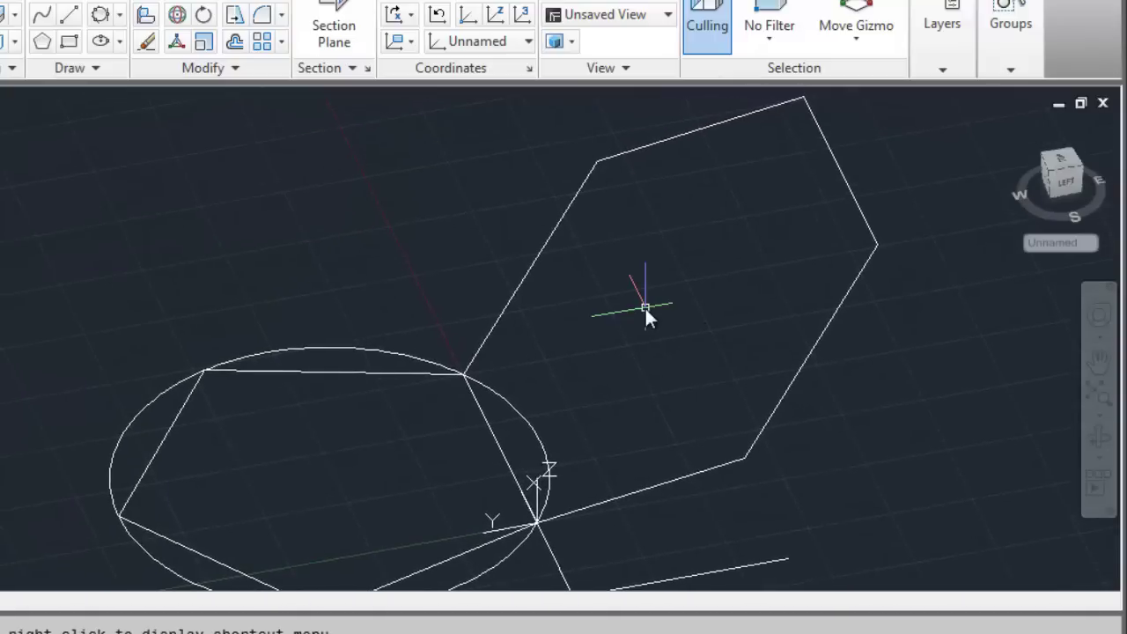
Draw a vertical line rising from the pentagon circle's centre
type("L")
key("Return")
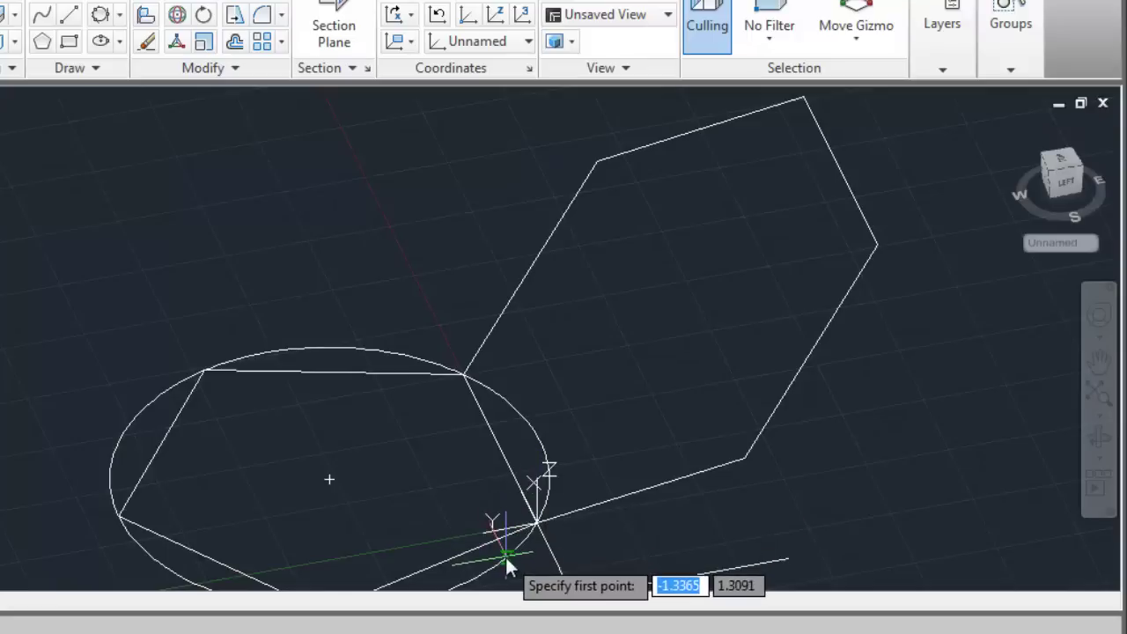
left_click(329, 480)
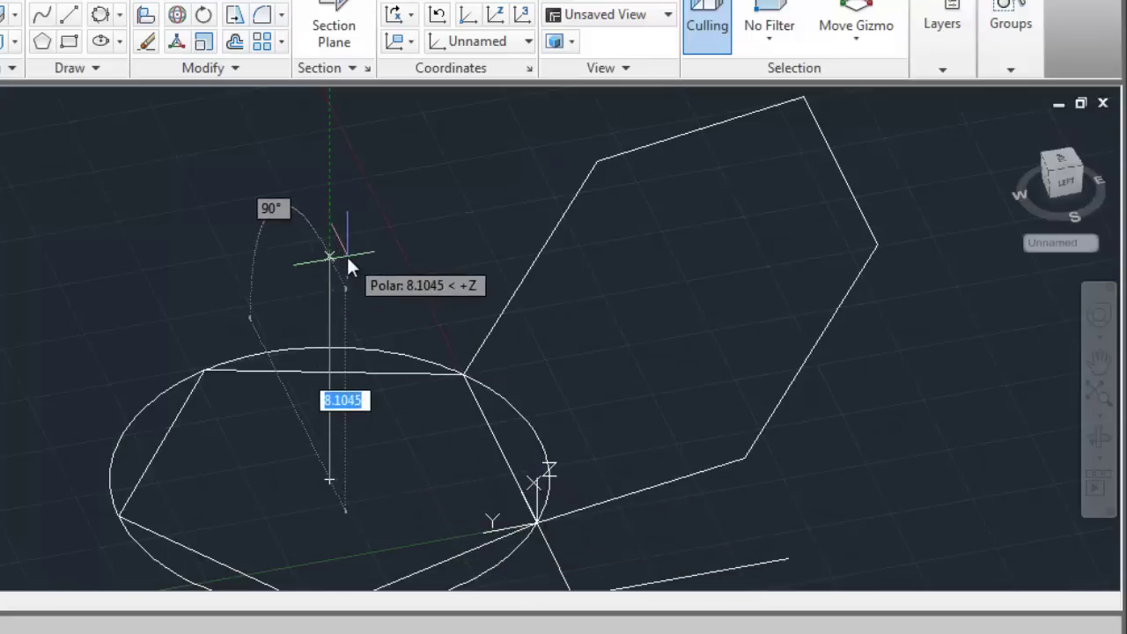
scroll(339, 229, "down", 2)
key("Return")
key("Return")
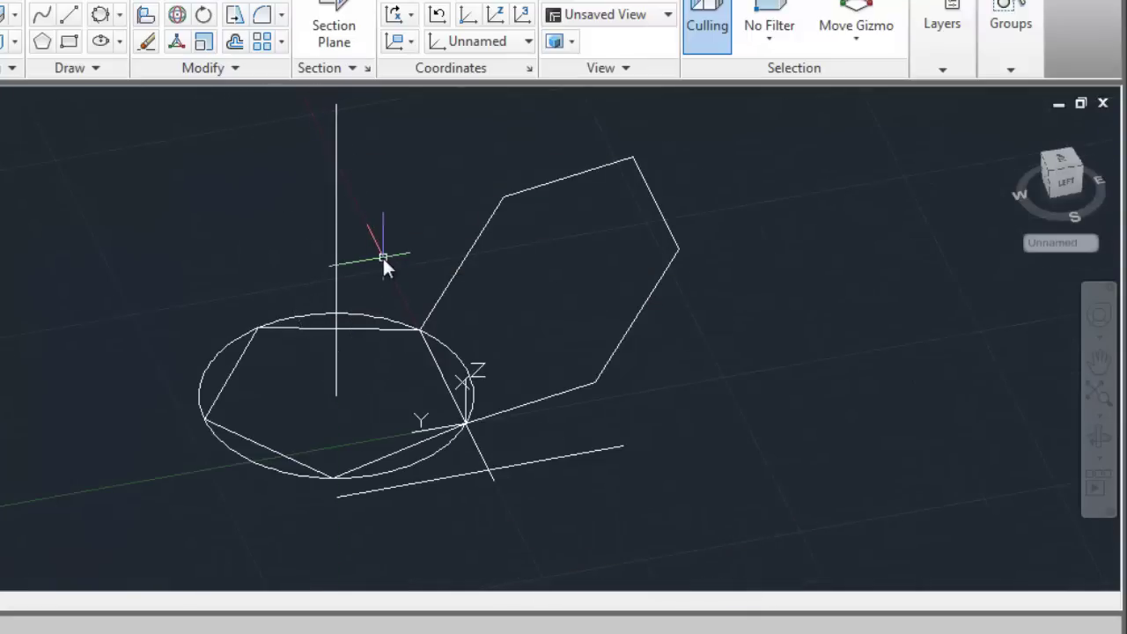
scroll(381, 257, "up", 2)
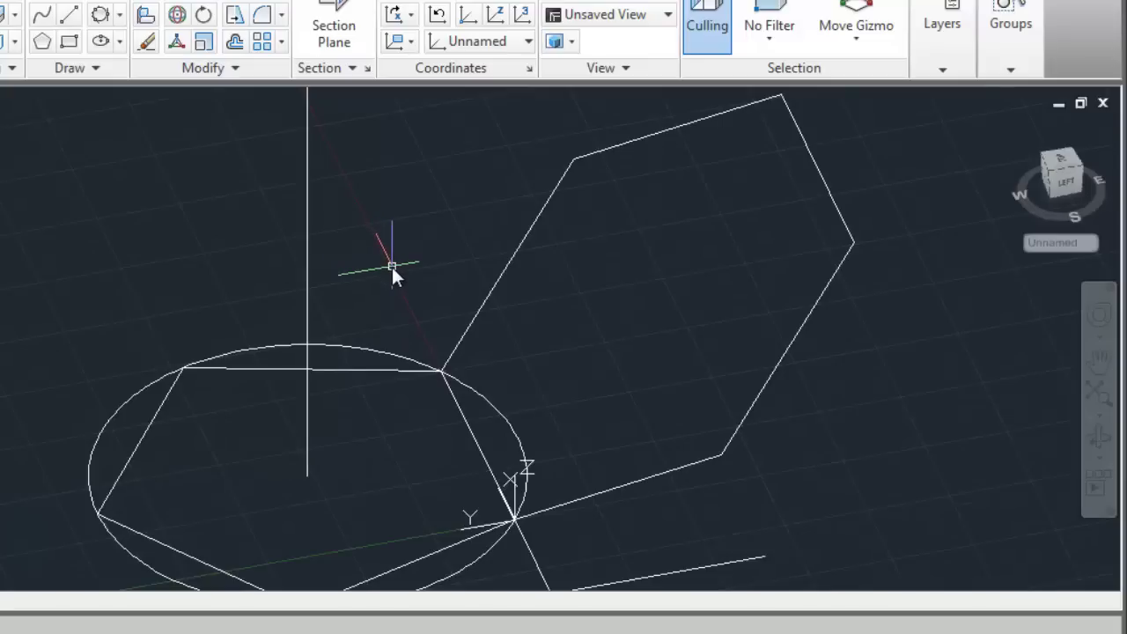
Align the UCS with the folded hexagon's plane, origin at the shared corner
type("UCS")
key("Return")
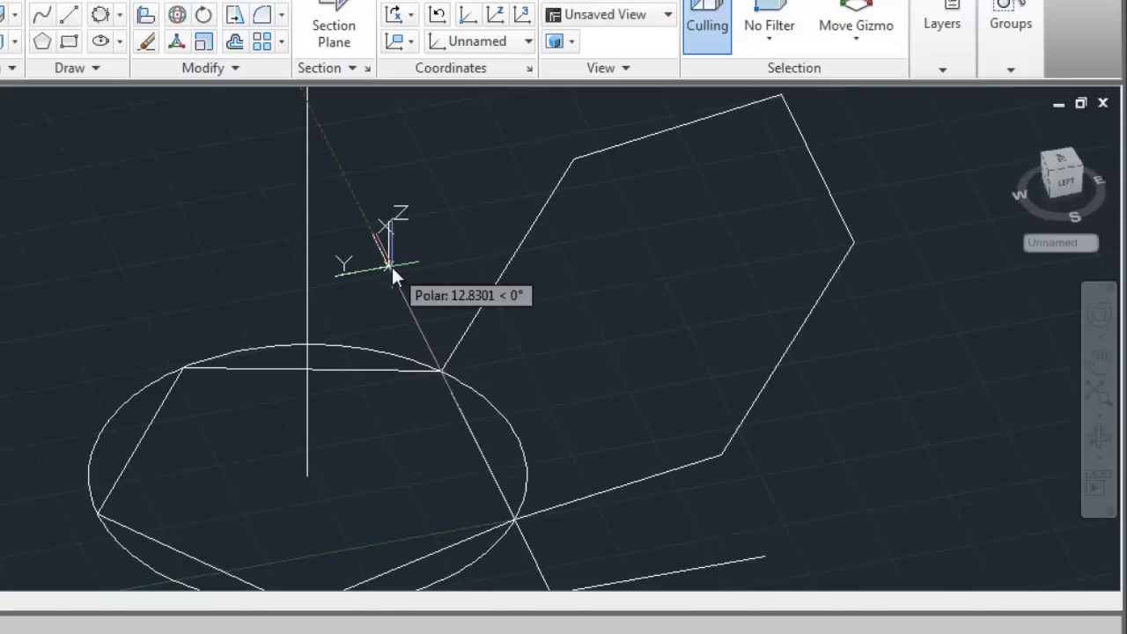
left_click(515, 520)
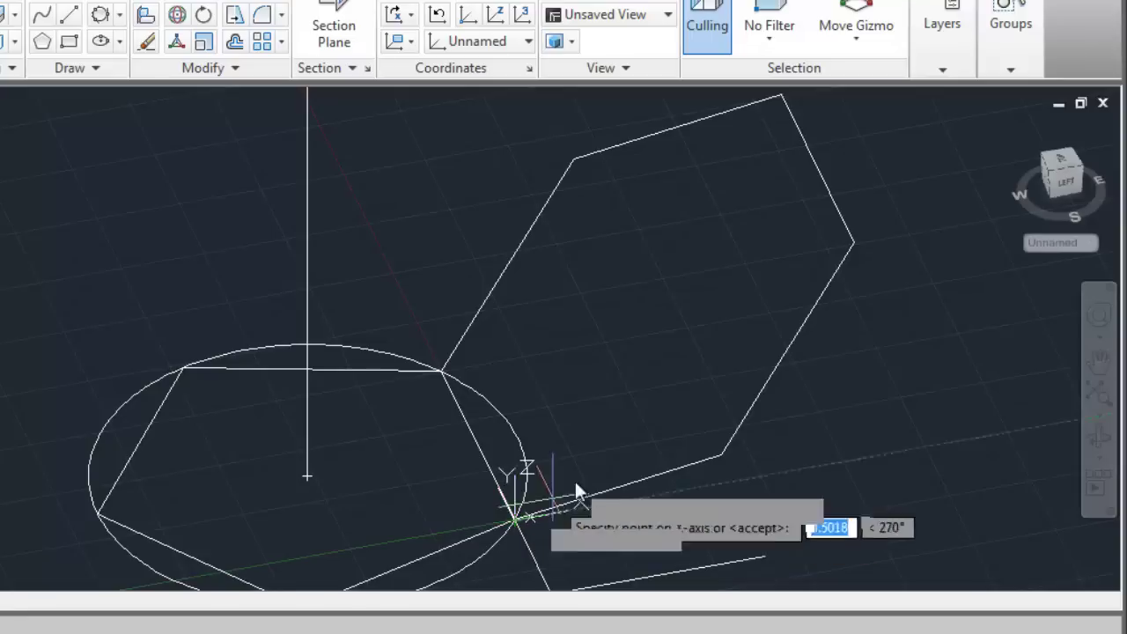
left_click(853, 241)
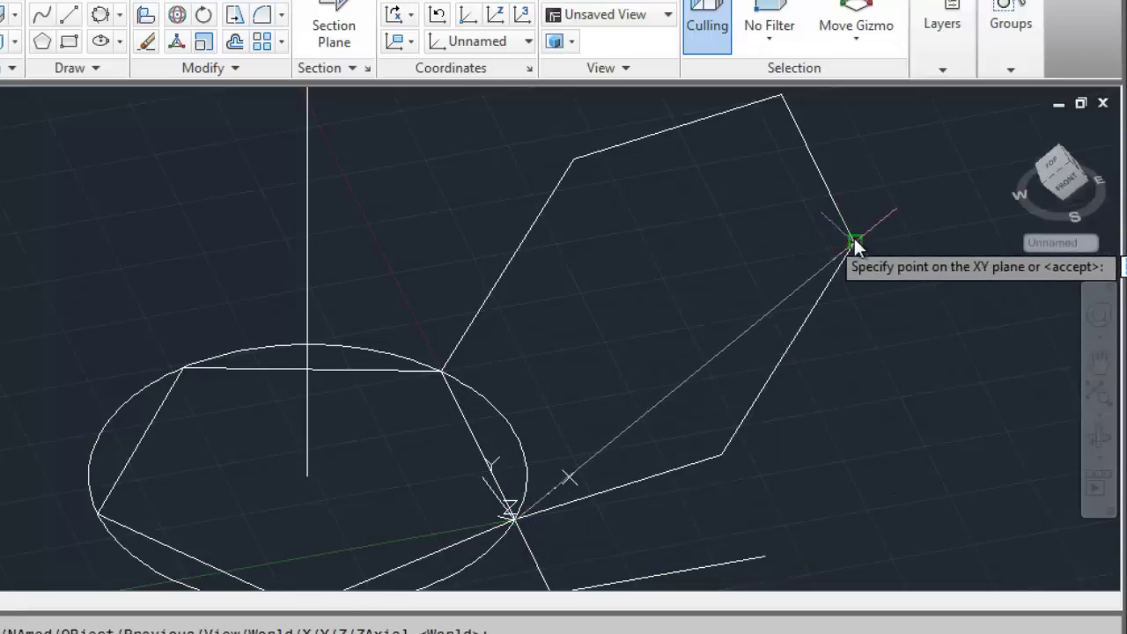
left_click(369, 220)
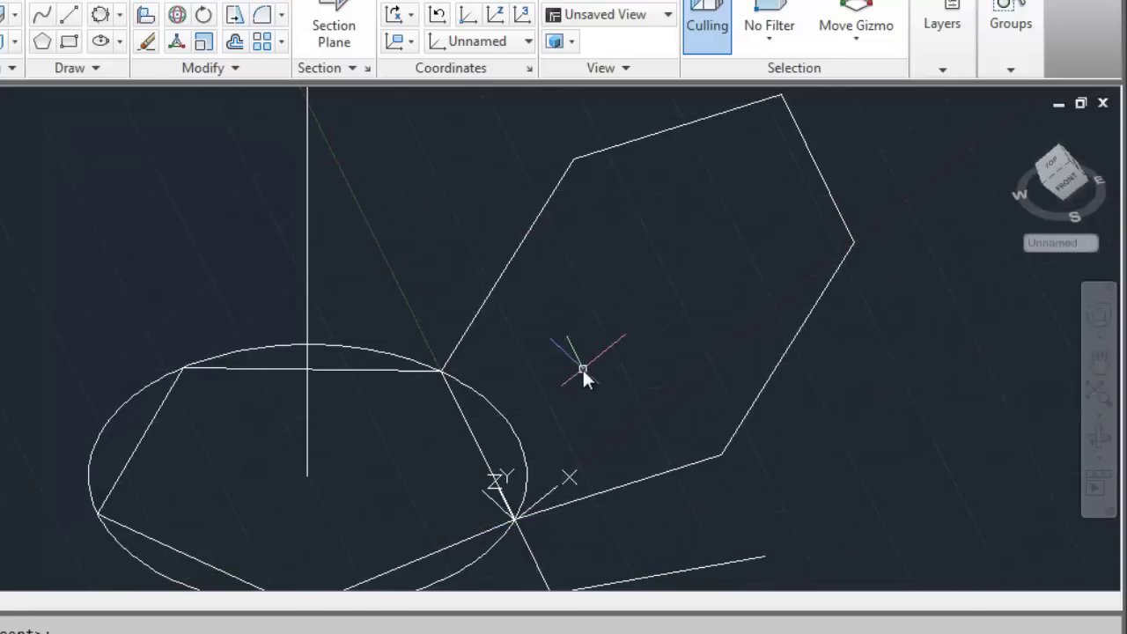
type("c")
key("Return")
type("3")
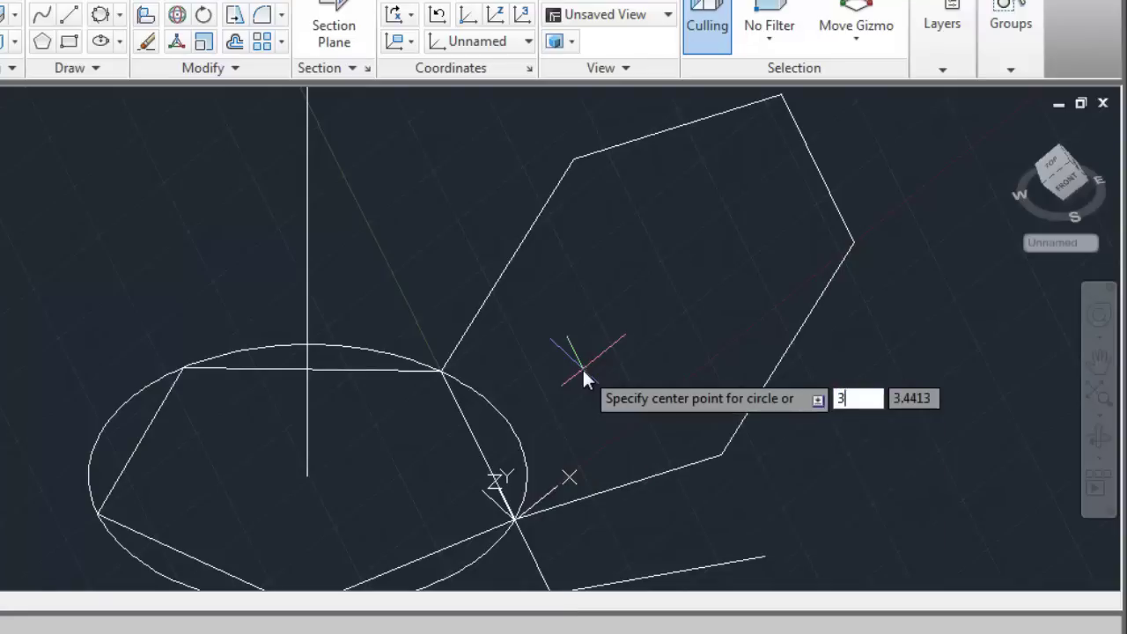
Draw a 3-point circle through three vertices of the tilted hexagon
type("p")
key("Return")
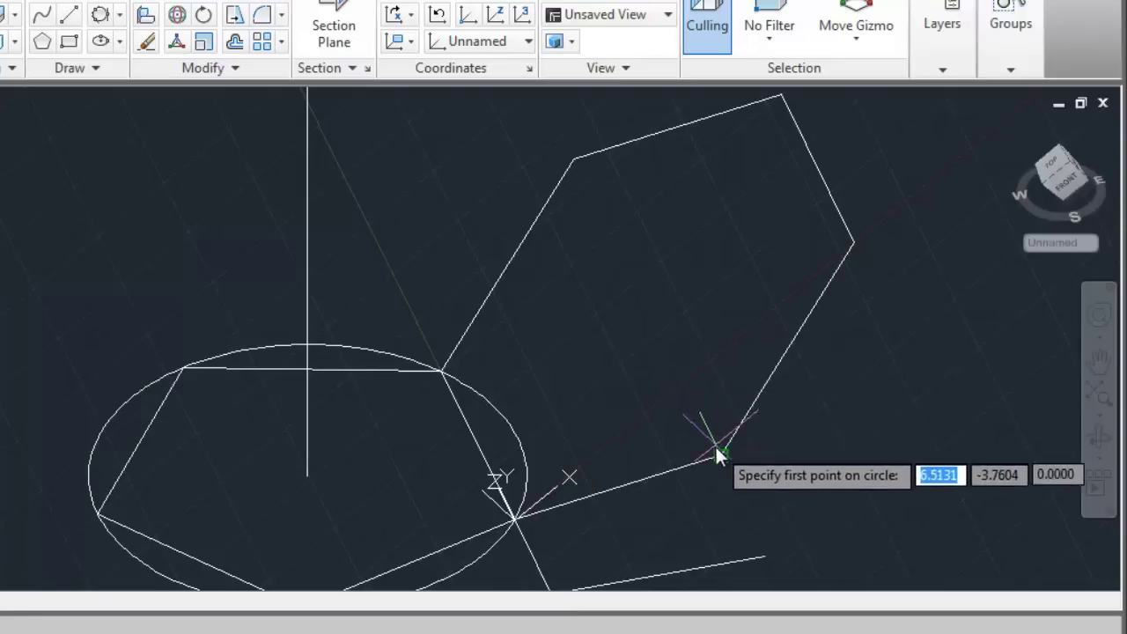
left_click(721, 456)
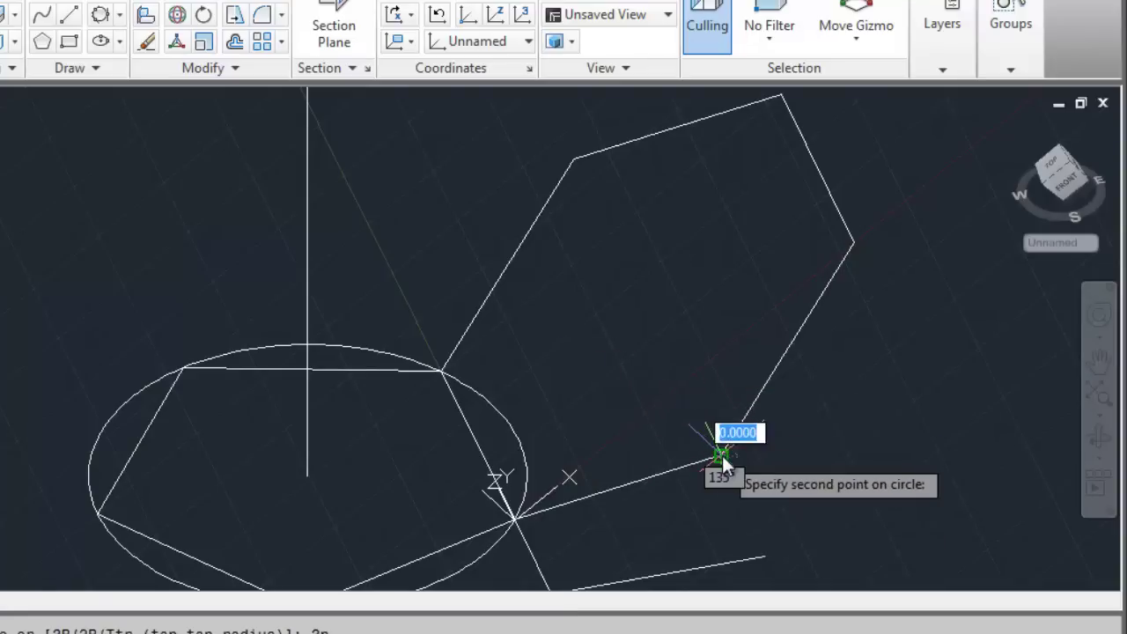
left_click(440, 370)
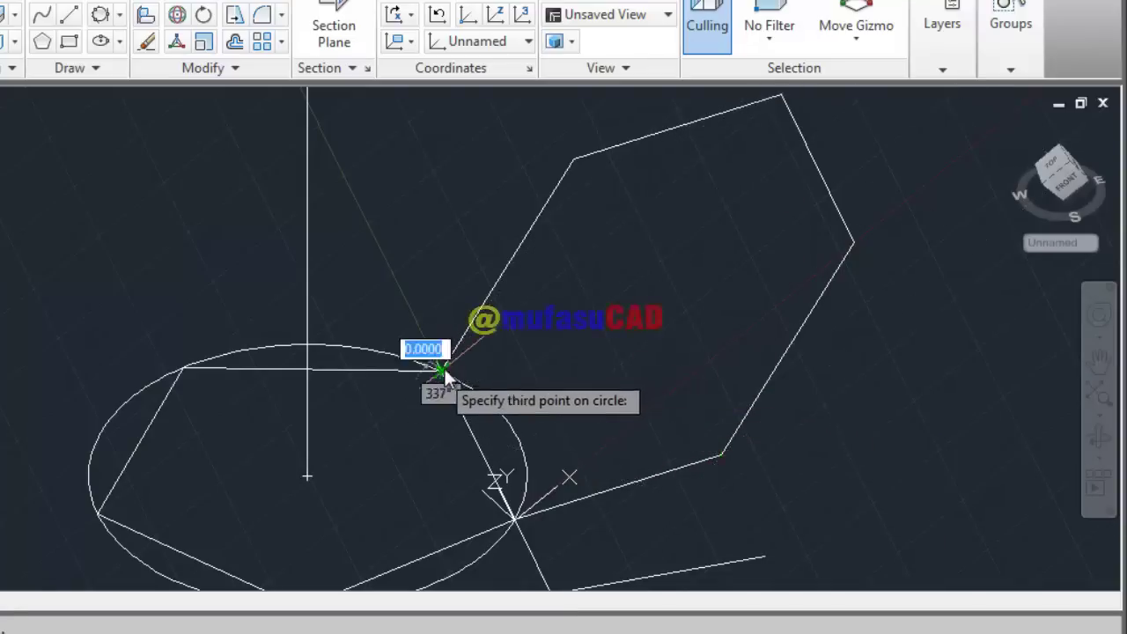
left_click(574, 159)
scroll(604, 322, "down", 2)
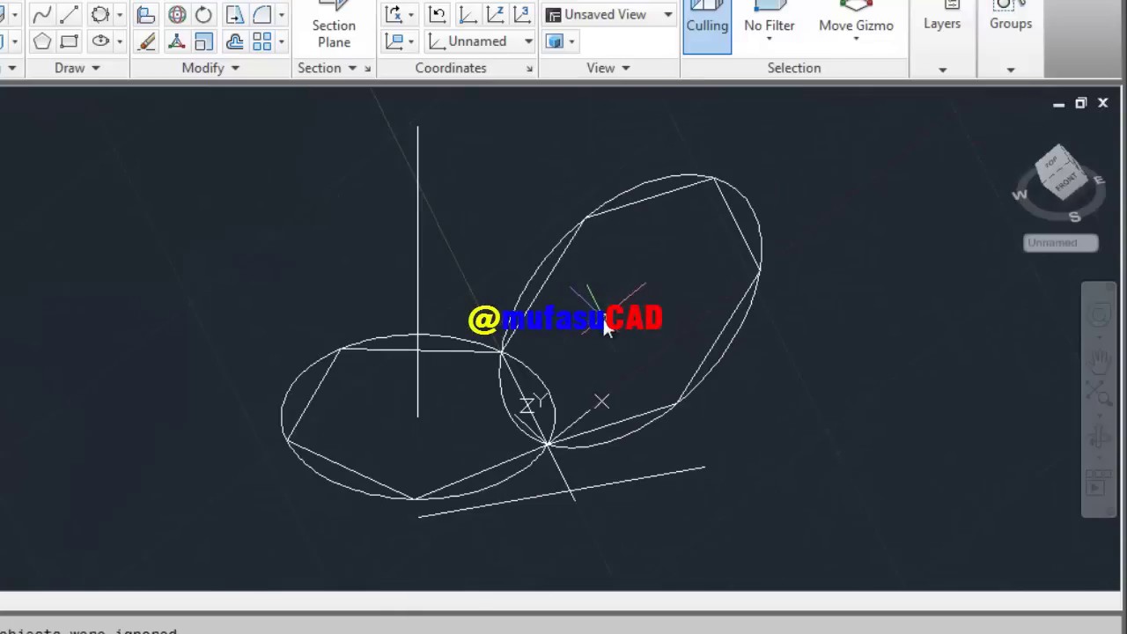
Draw a line from the hexagon circle across the vertical axis line
type("l")
key("Return")
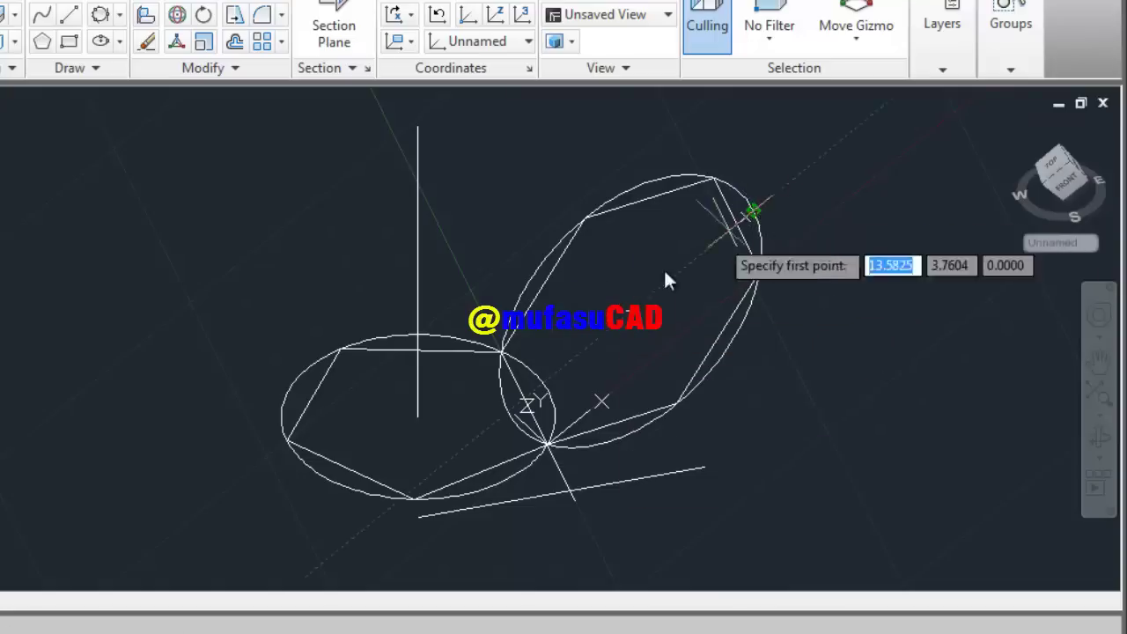
left_click(629, 308)
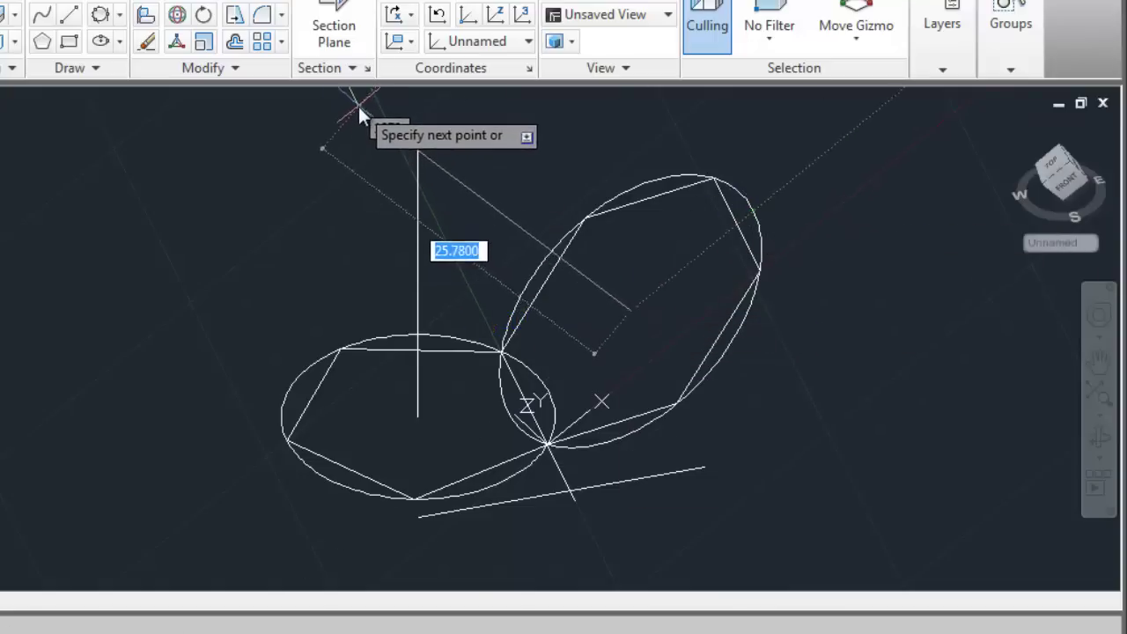
left_click(387, 128)
key("Return")
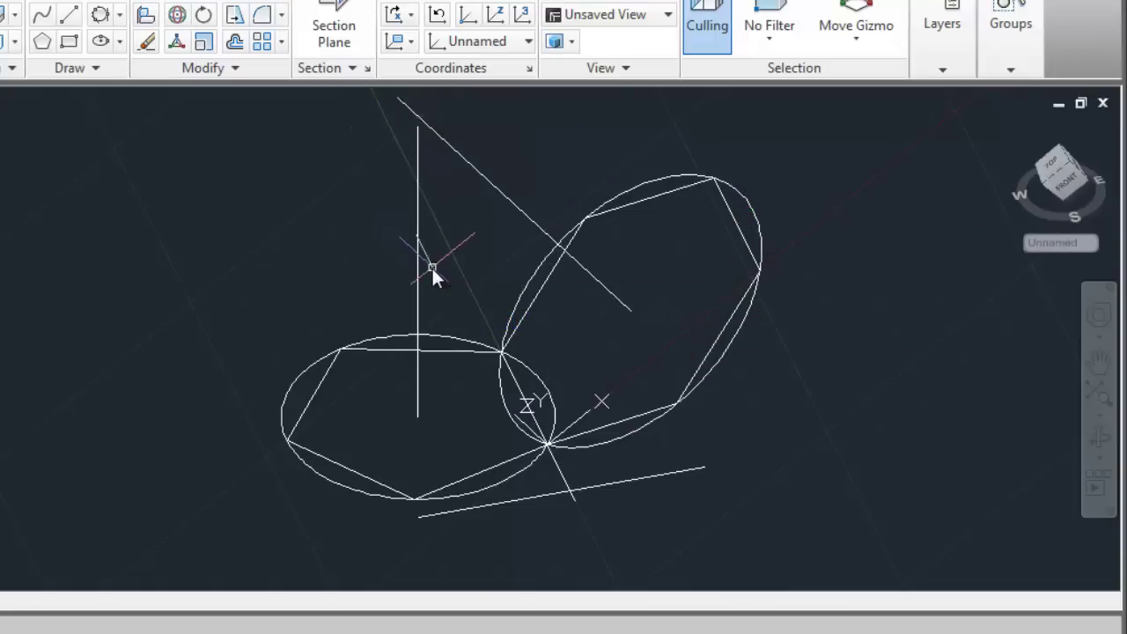
Grip-stretch the vertical axis line's top end further upward
left_click(445, 264)
left_click(417, 255)
scroll(443, 249, "down", 2)
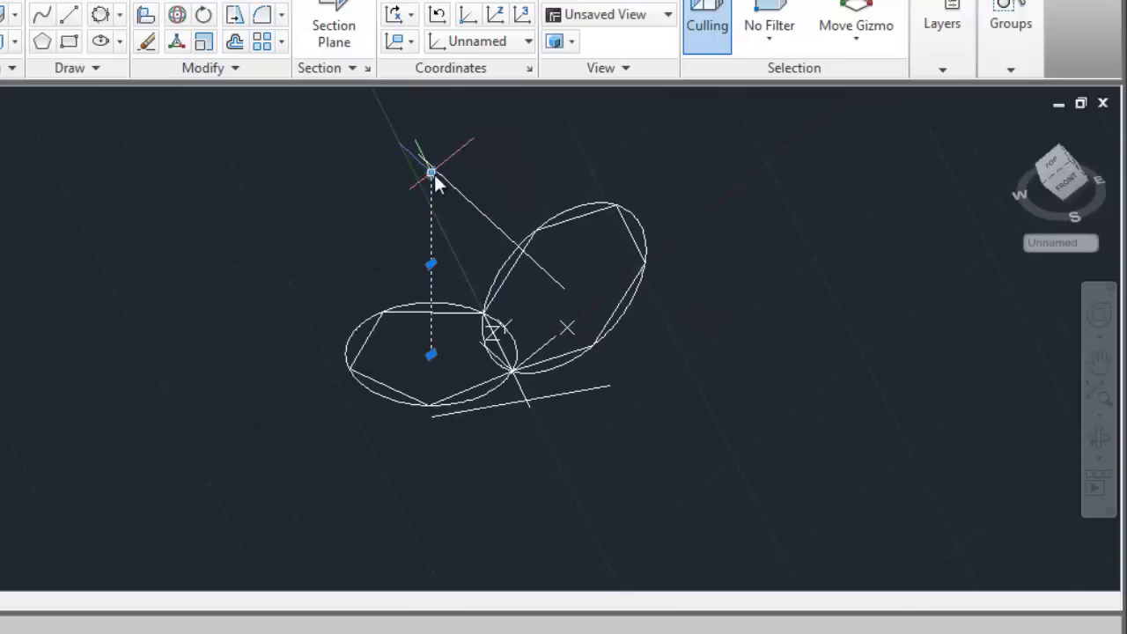
left_click(431, 174)
left_click(432, 112)
key("Escape")
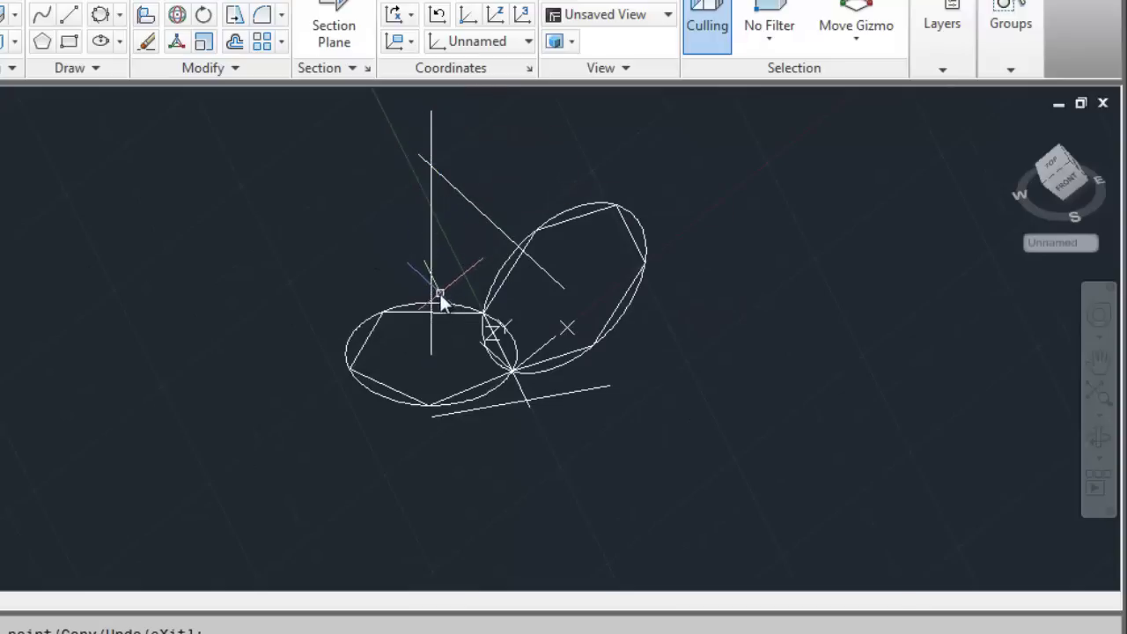
scroll(459, 283, "up", 2)
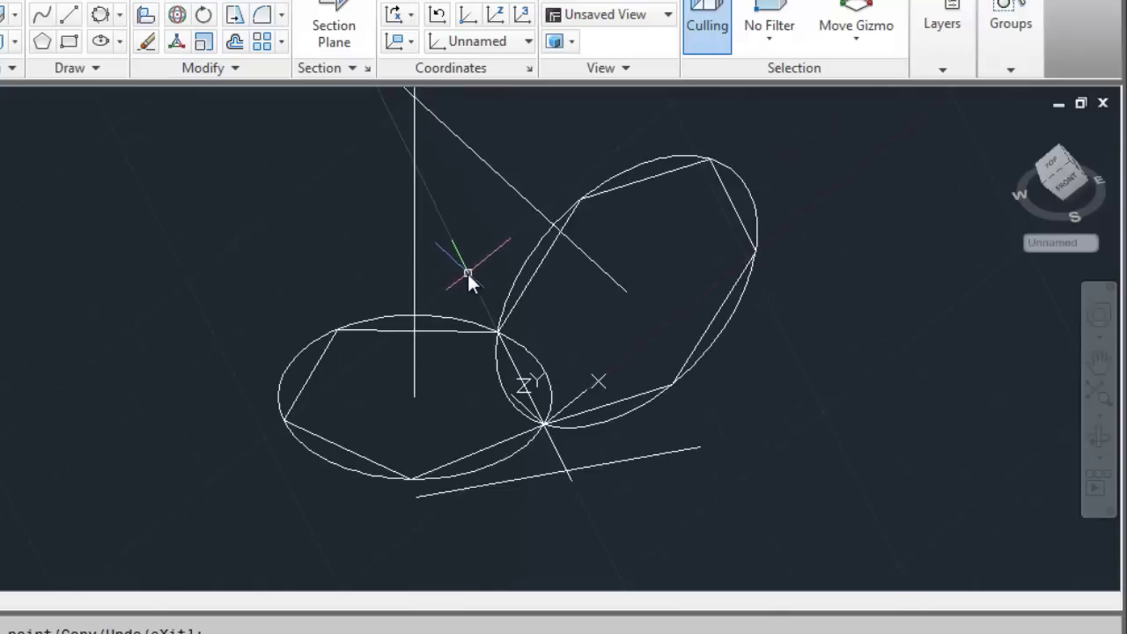
Set a 3-point UCS with its origin at the vertical line's base
type("ucs")
key("Return")
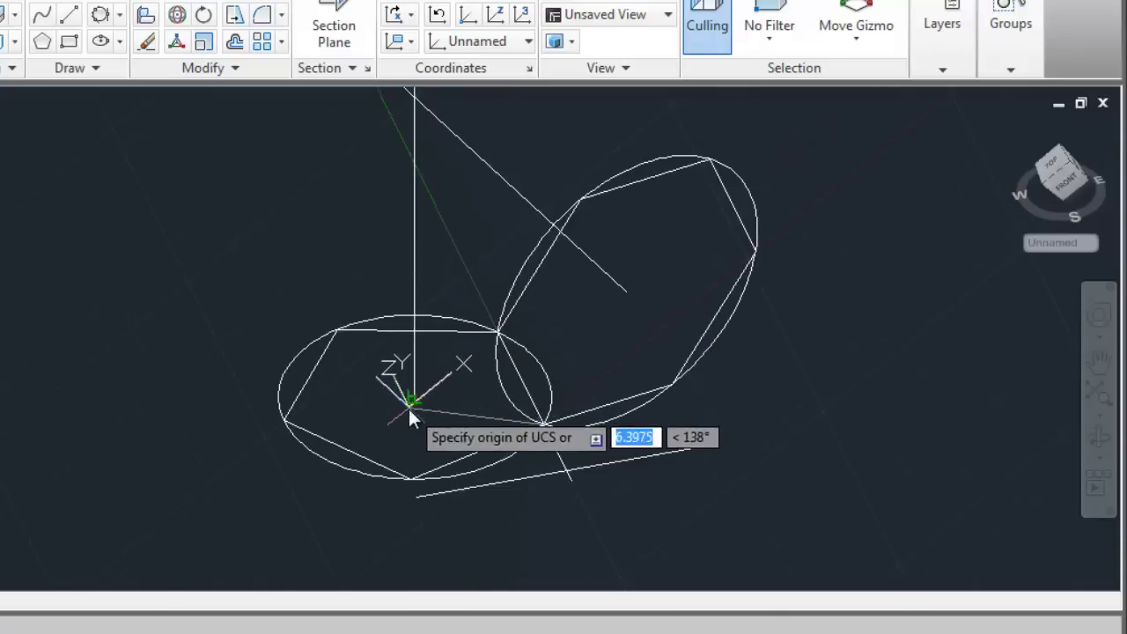
left_click(414, 395)
left_click(628, 292)
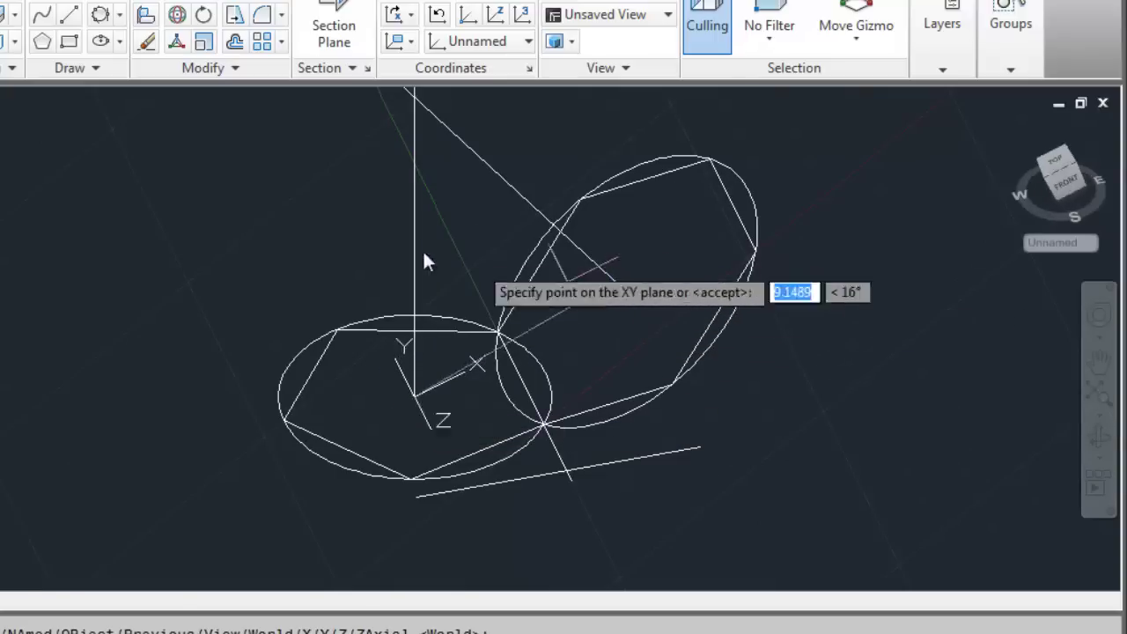
left_click(320, 226)
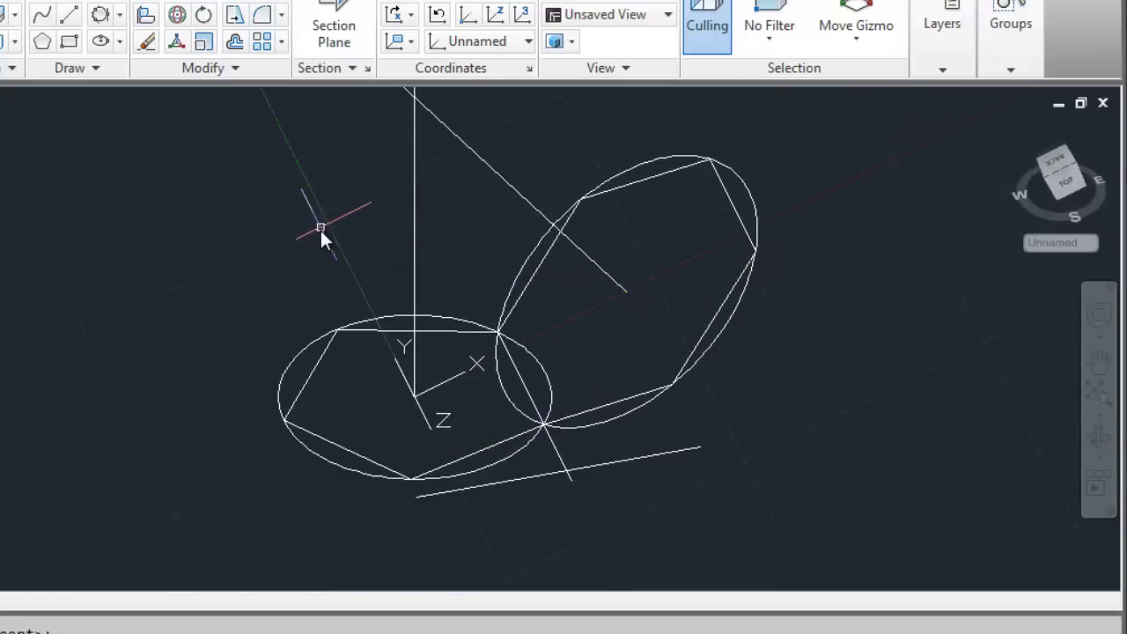
scroll(384, 322, "down", 2)
Trim the vertical and diagonal line ends above their intersection
type("tri")
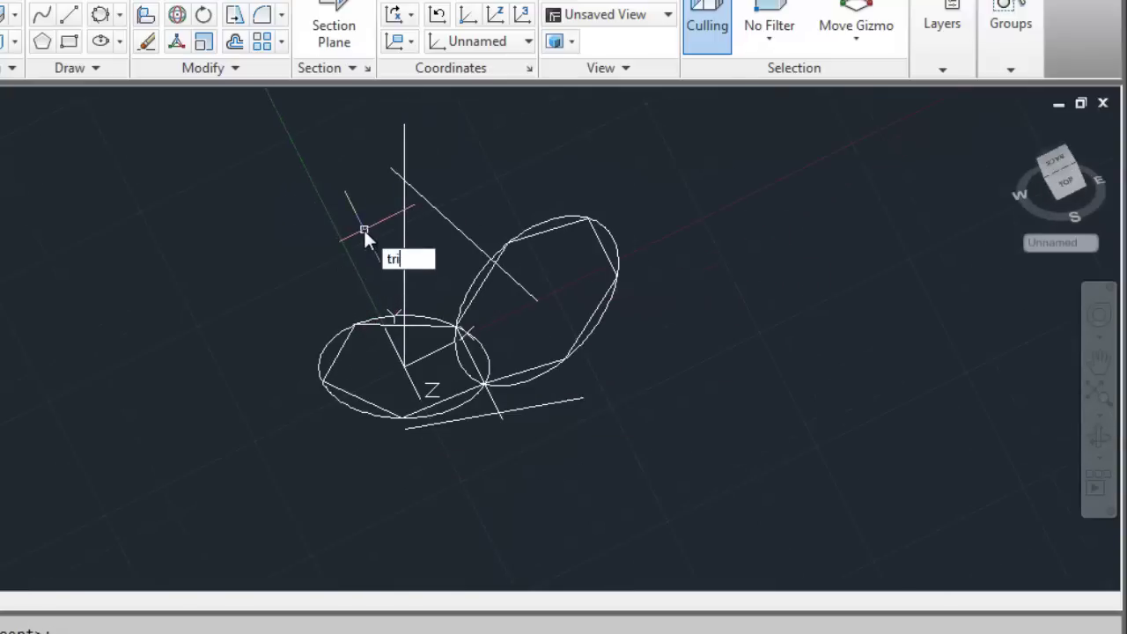
type("m")
key("Return")
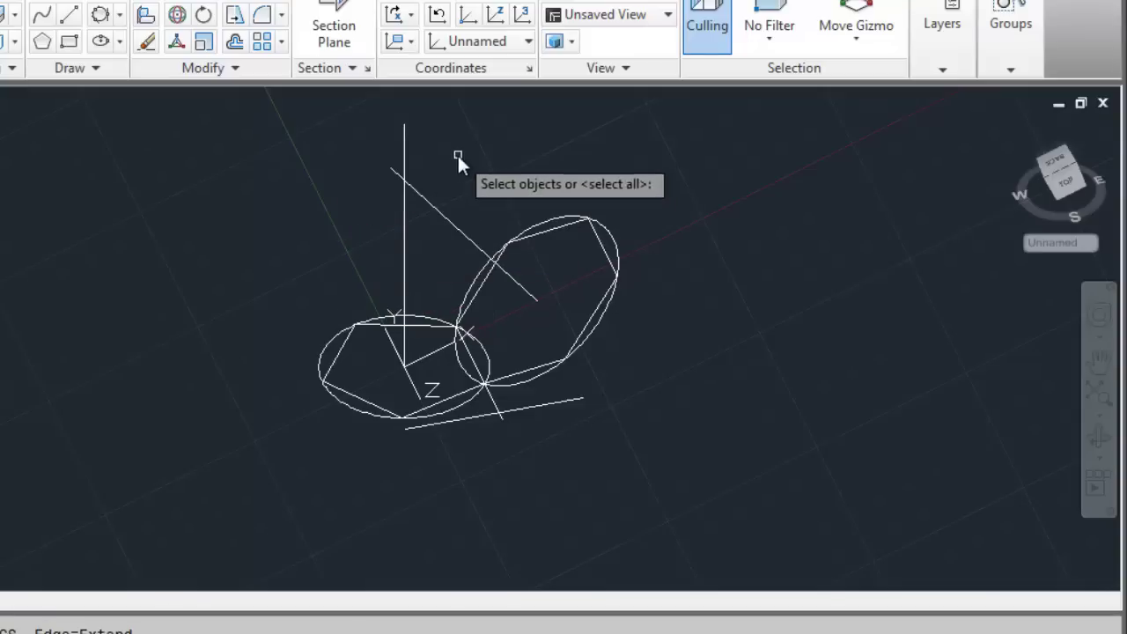
left_click_drag(457, 154, 350, 217)
key("Return")
left_click(434, 150)
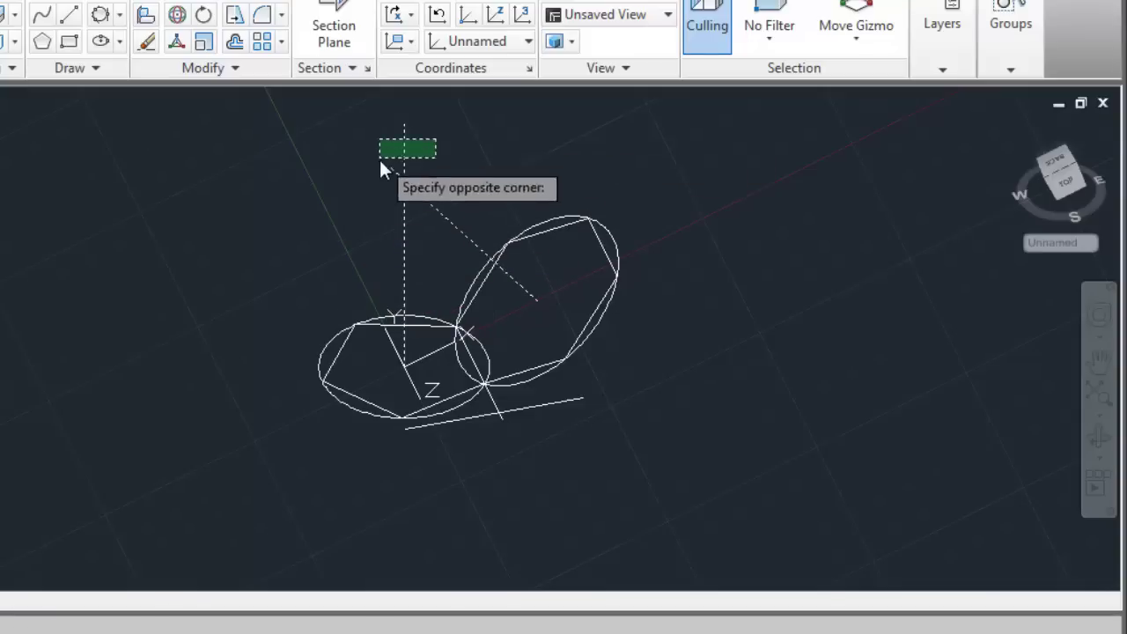
left_click(374, 168)
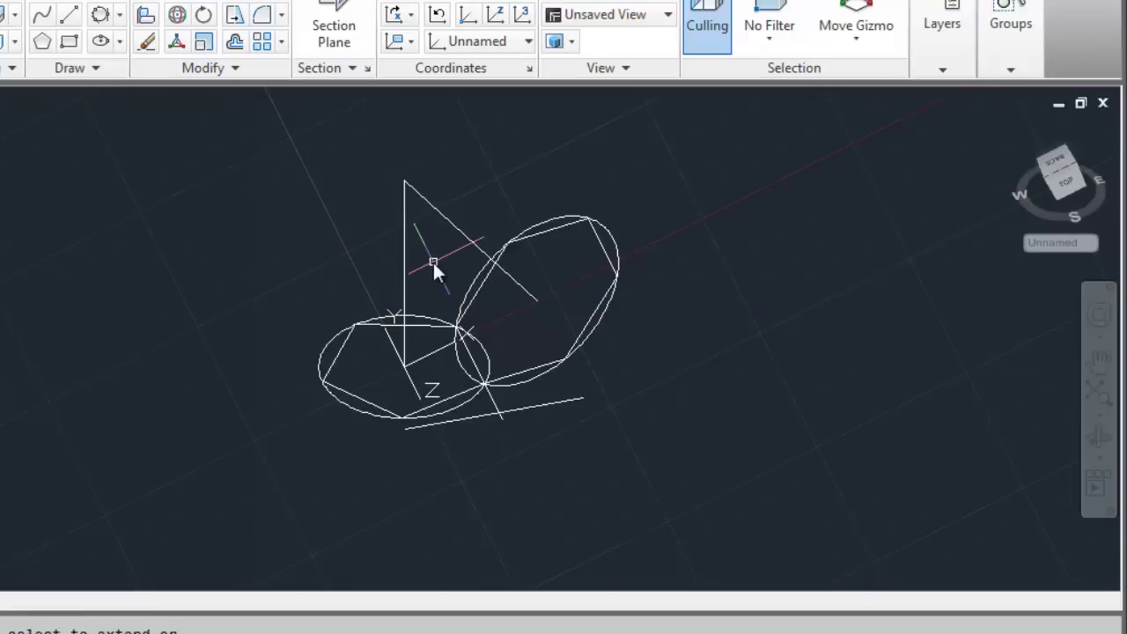
left_click(1098, 362)
left_click_drag(420, 297, 445, 345)
scroll(455, 309, "up", 2)
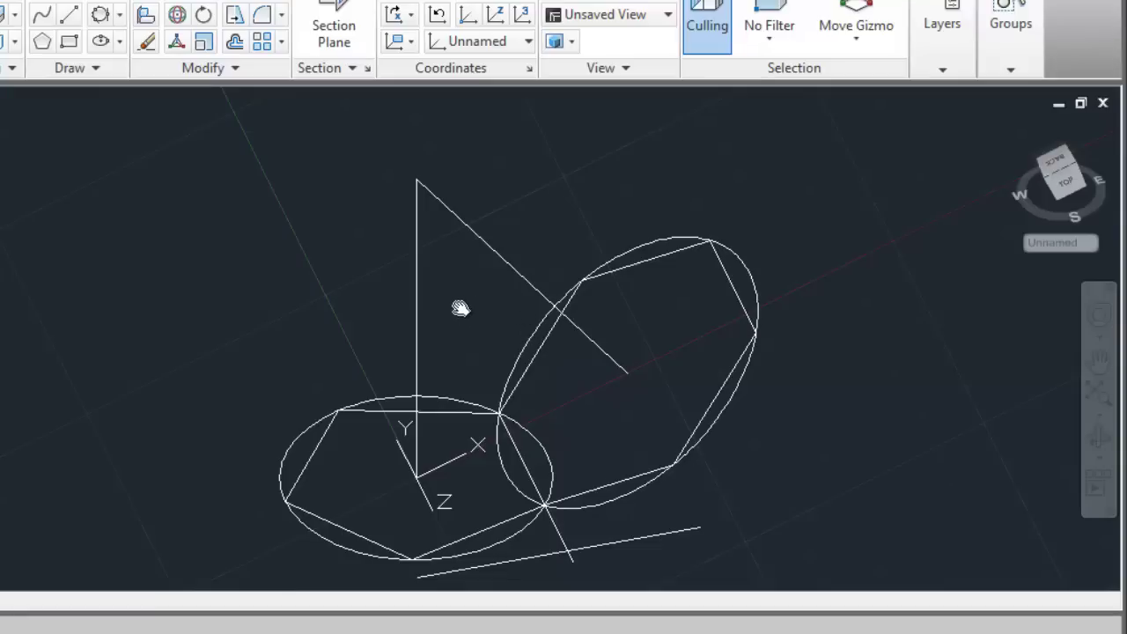
Loft the tilted hexagon to the apex point as a ruled surface
type("loft")
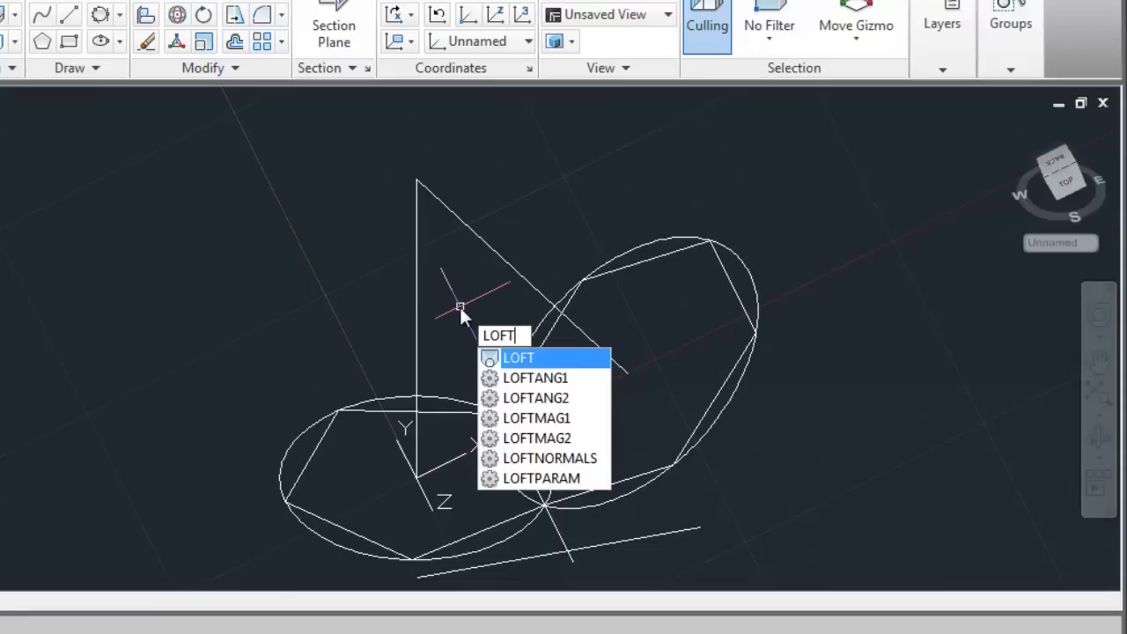
key("Return")
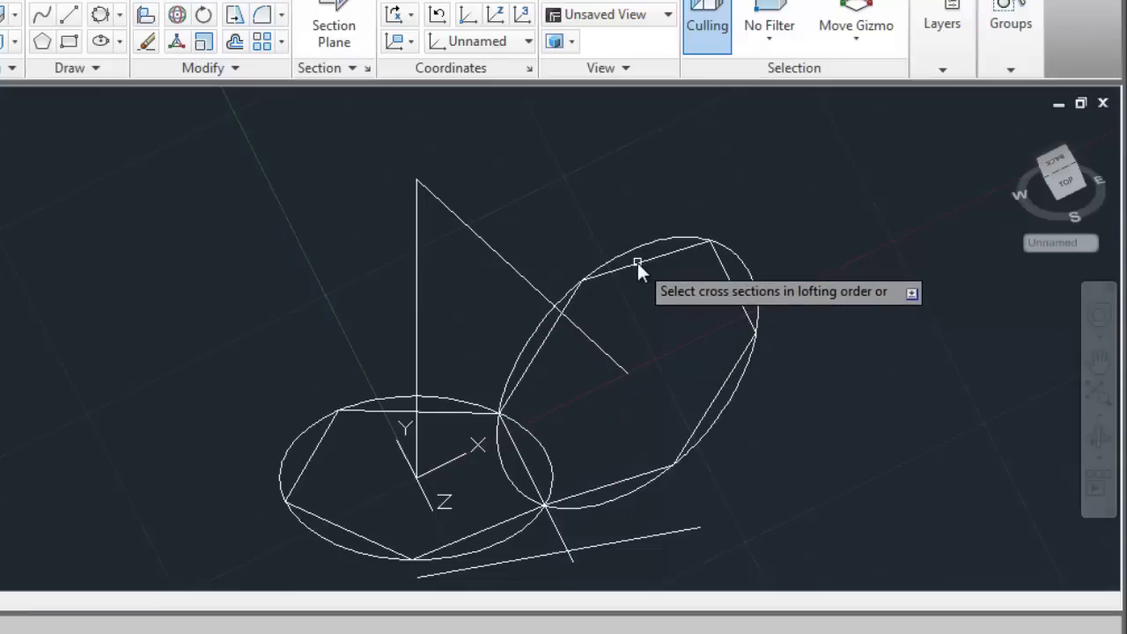
left_click(637, 262)
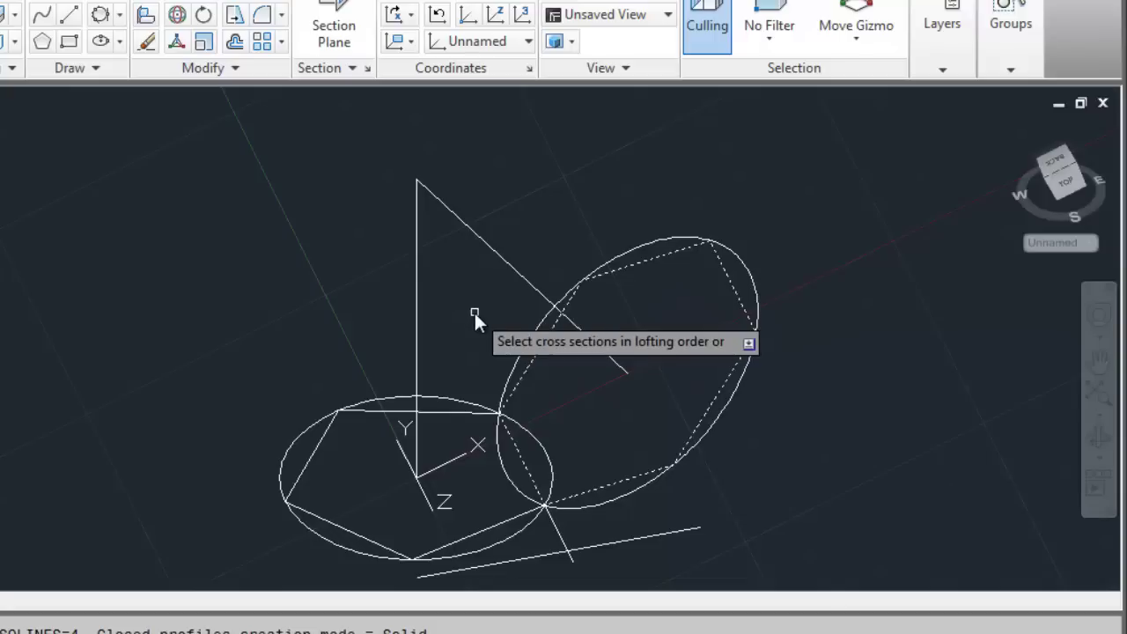
type("po")
key("Return")
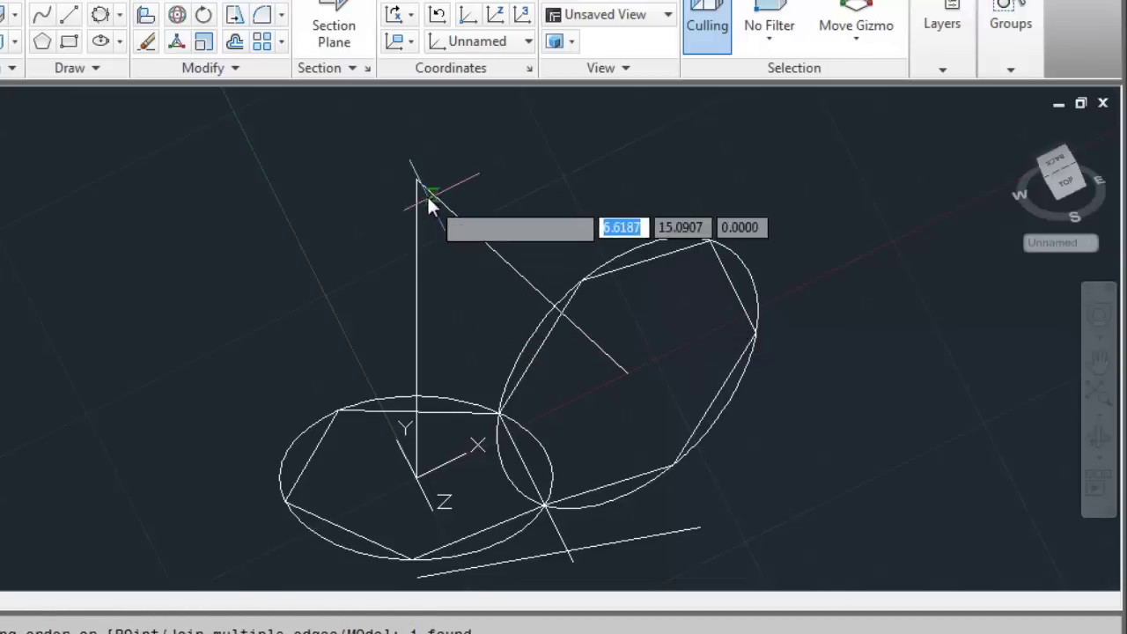
left_click(417, 179)
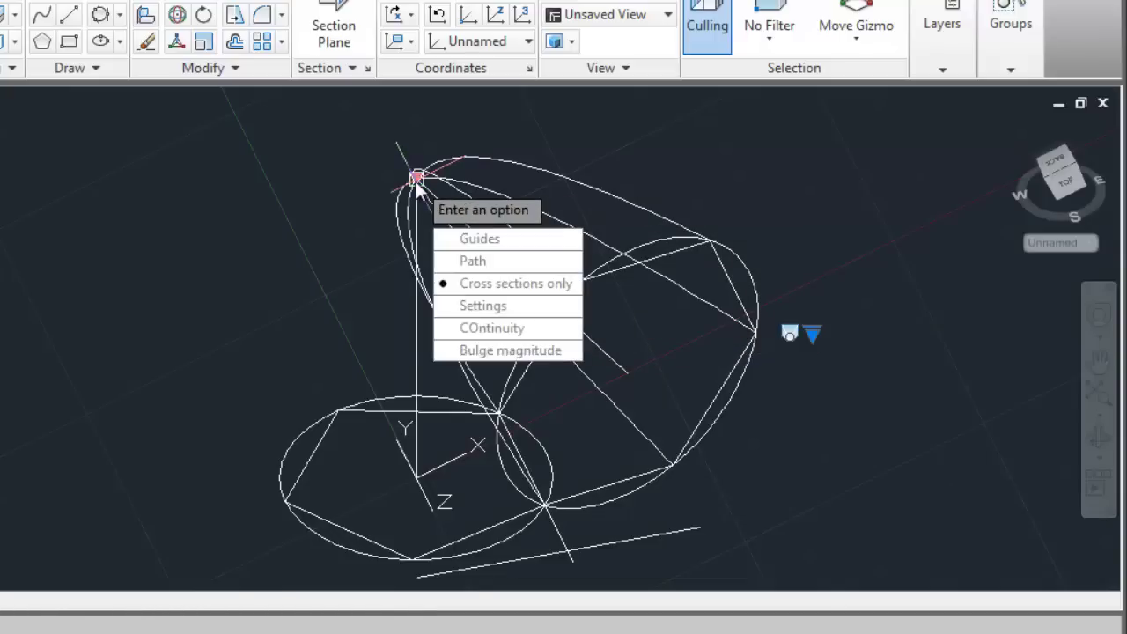
left_click(461, 306)
left_click(259, 124)
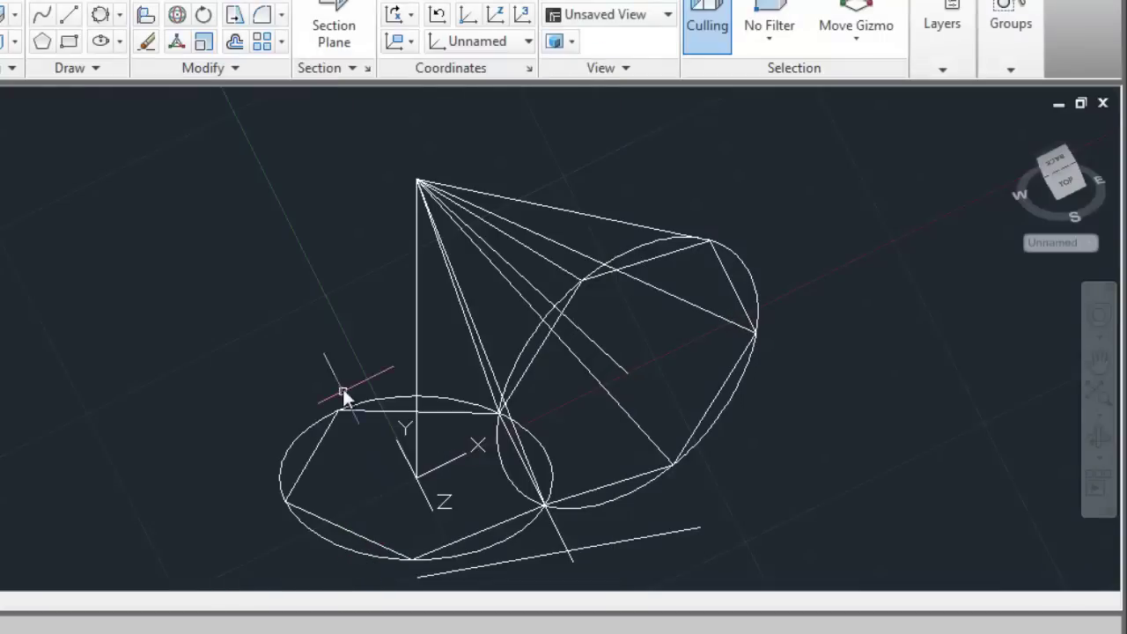
Loft the flat hexagon to the same apex point, also ruled
key("Return")
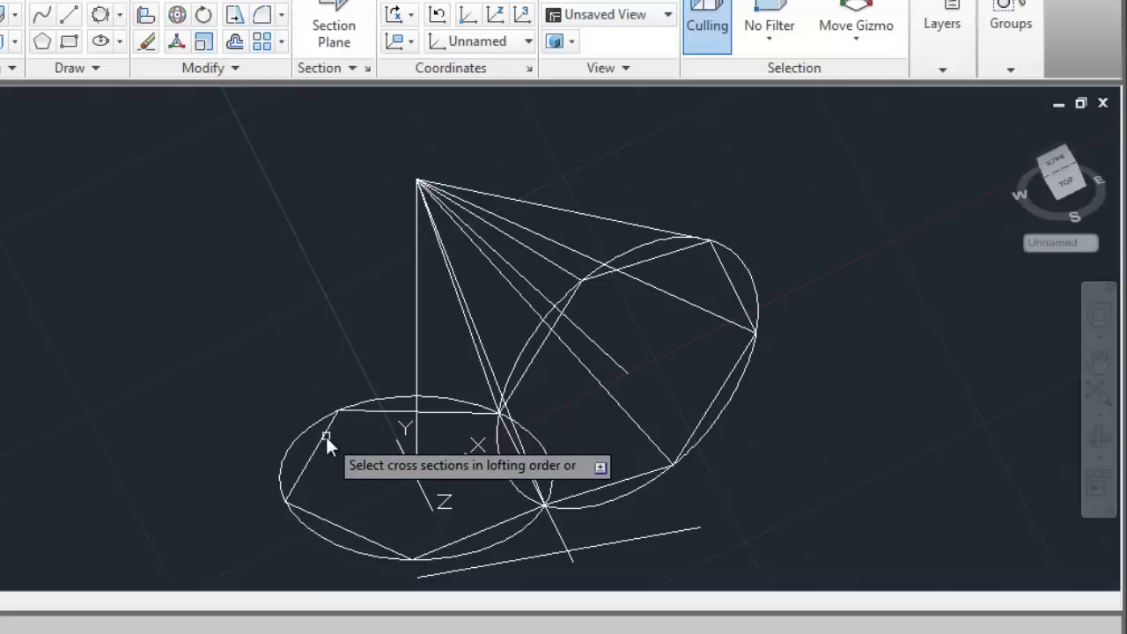
left_click(323, 433)
type("po")
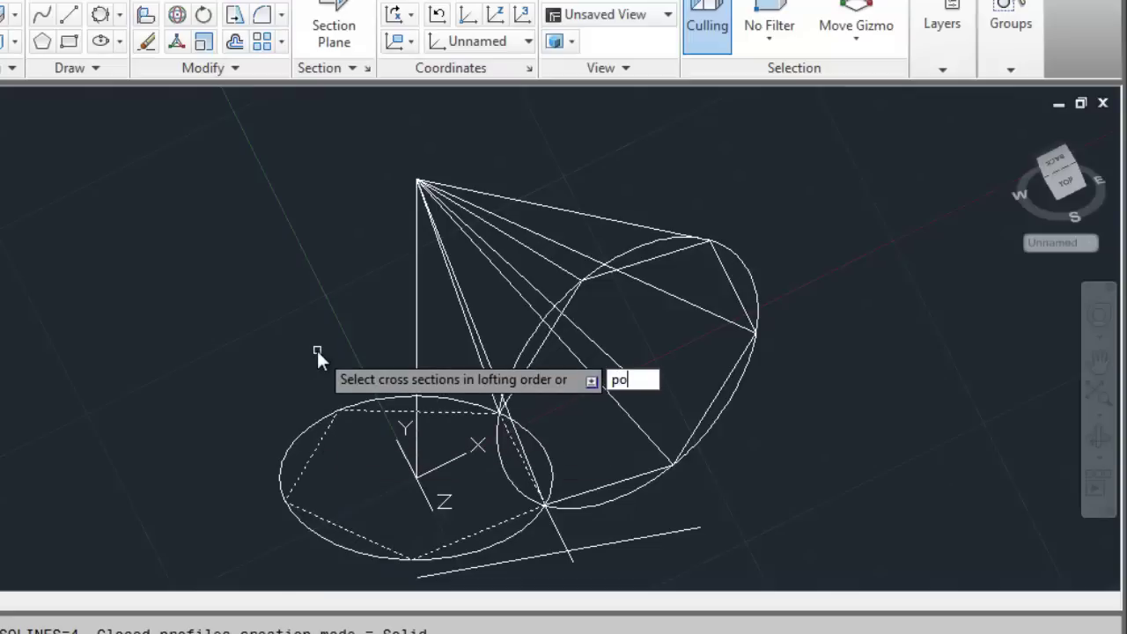
key("Return")
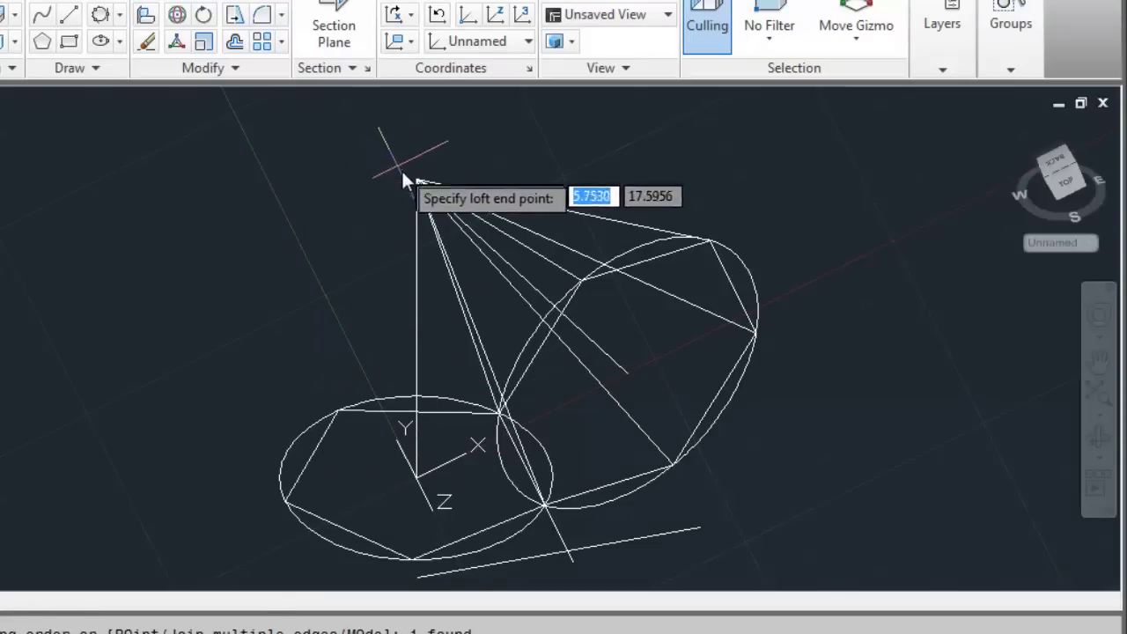
left_click(419, 182)
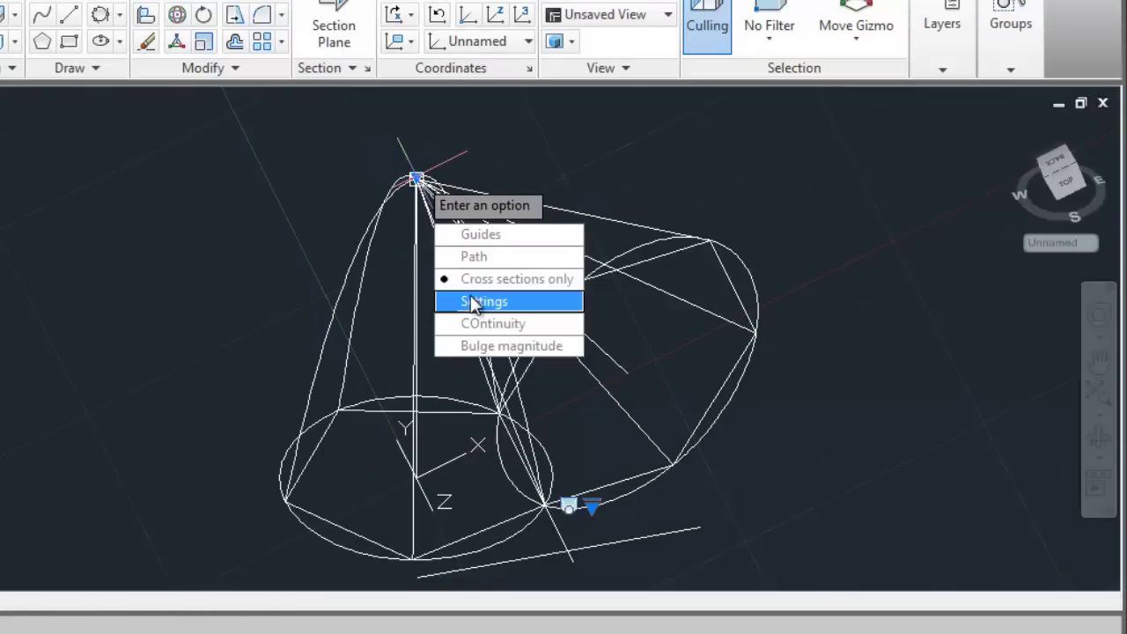
left_click(473, 302)
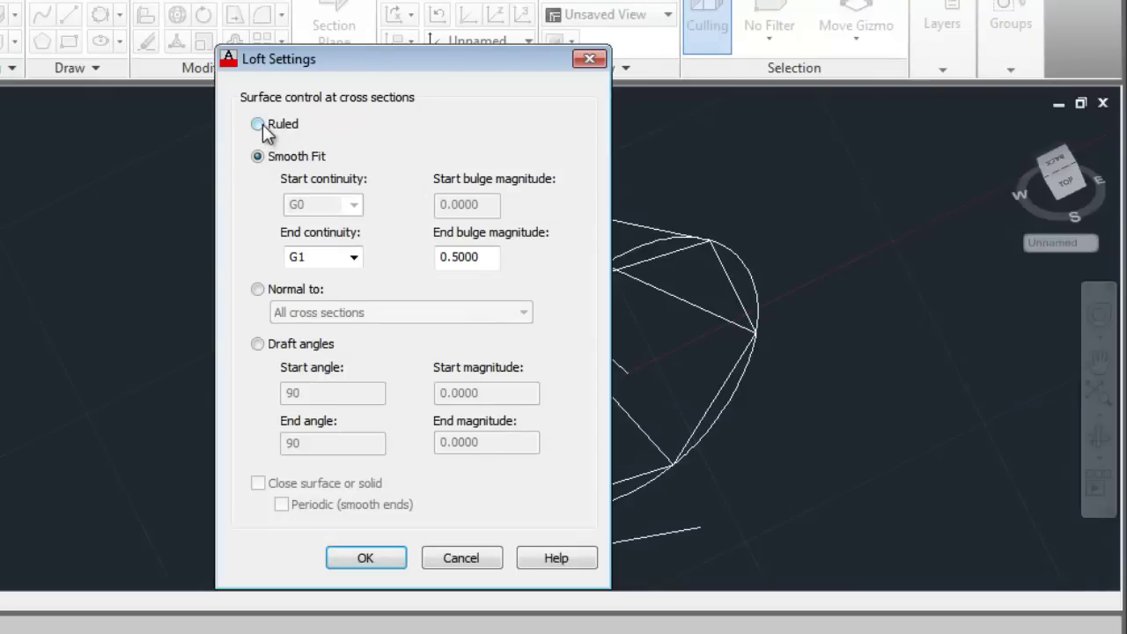
left_click(381, 553)
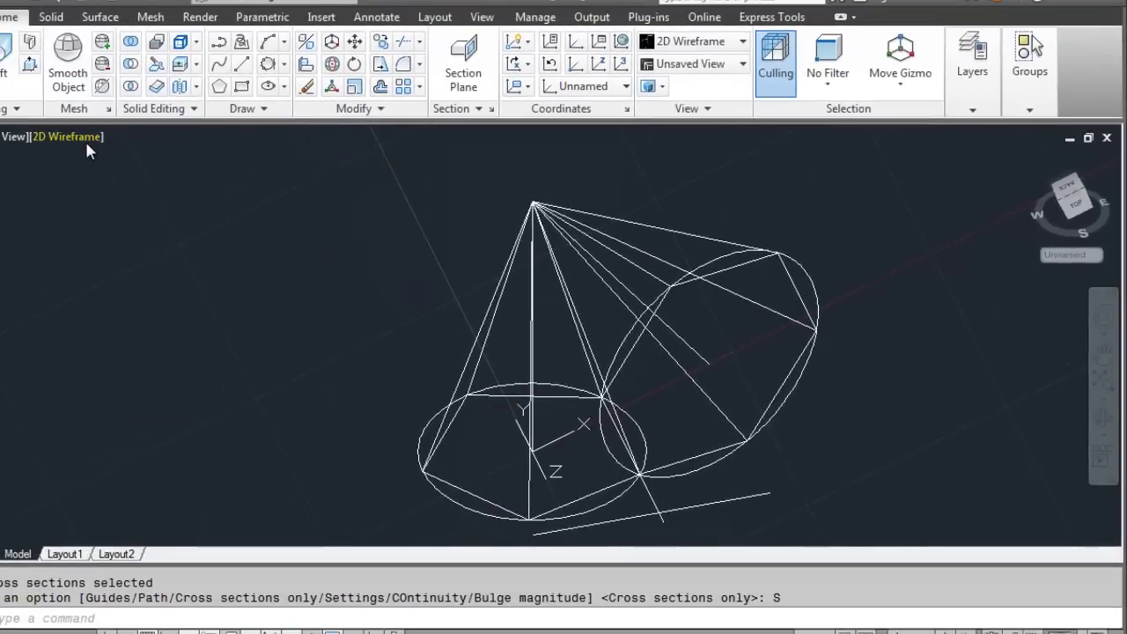
left_click(90, 140)
left_click(169, 251)
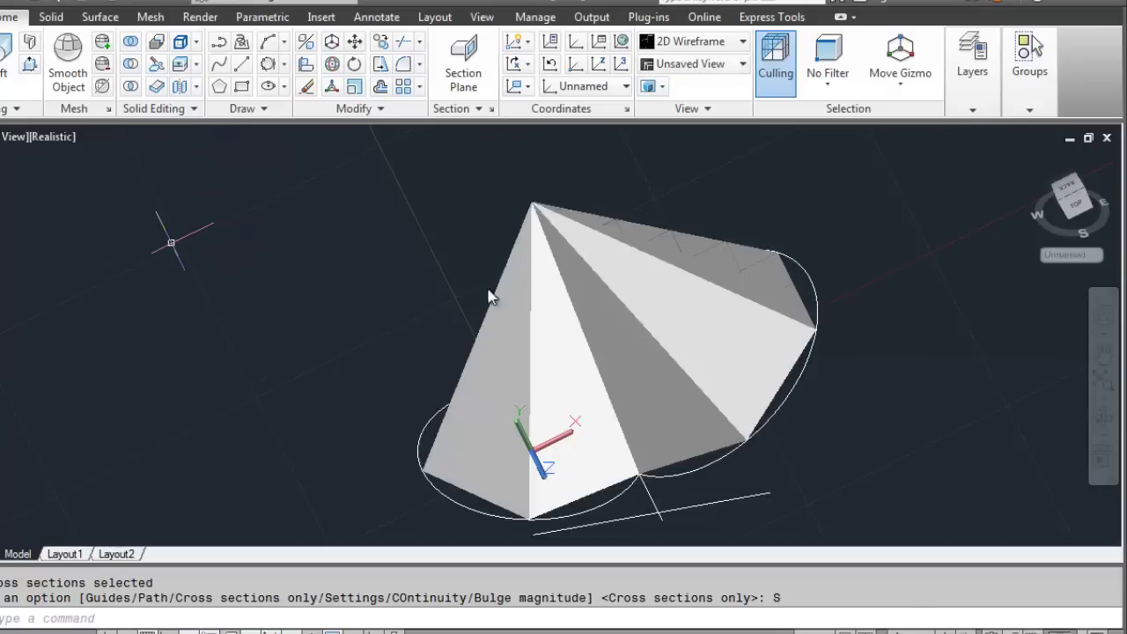
left_click(1106, 422)
mouse_move(860, 403)
left_mouse_down()
mouse_move(749, 302)
mouse_move(730, 194)
mouse_move(931, 291)
mouse_move(846, 358)
mouse_move(767, 384)
mouse_move(807, 402)
mouse_move(814, 371)
left_mouse_up()
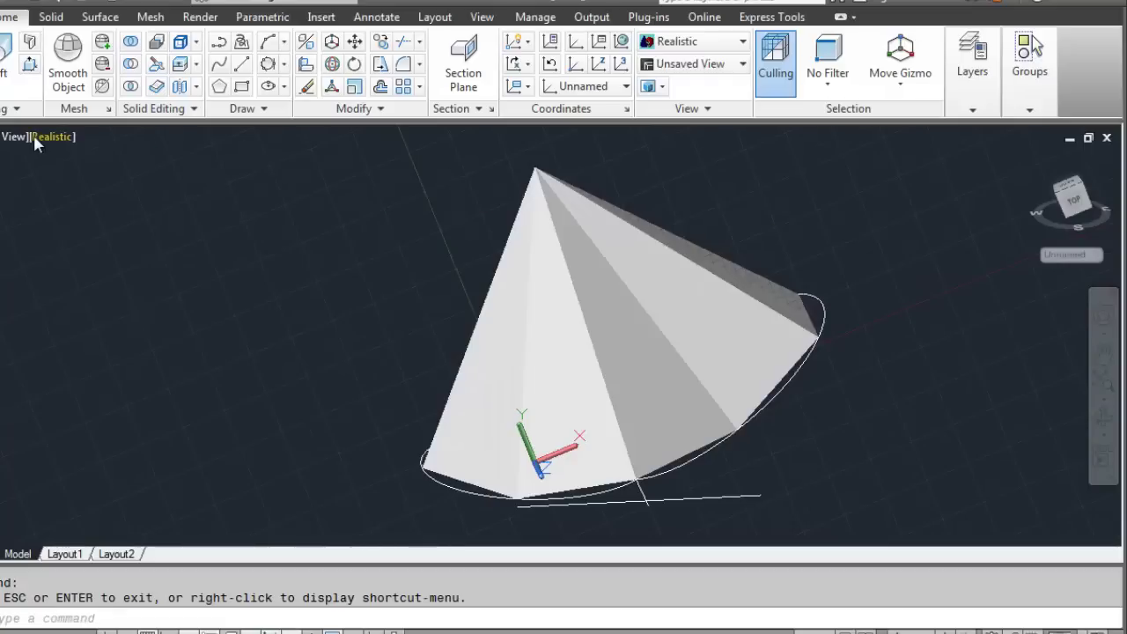
Switch to 2D Wireframe, zoom out and orbit until the cone is seen edge-on
left_click(35, 138)
left_click(97, 184)
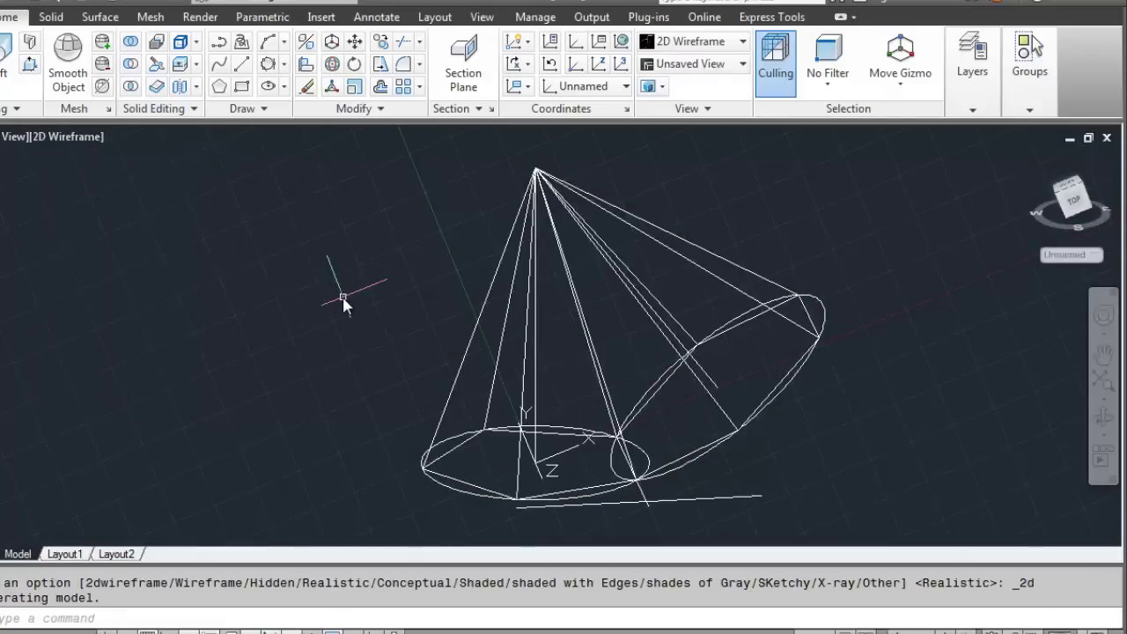
scroll(345, 303, "down", 2)
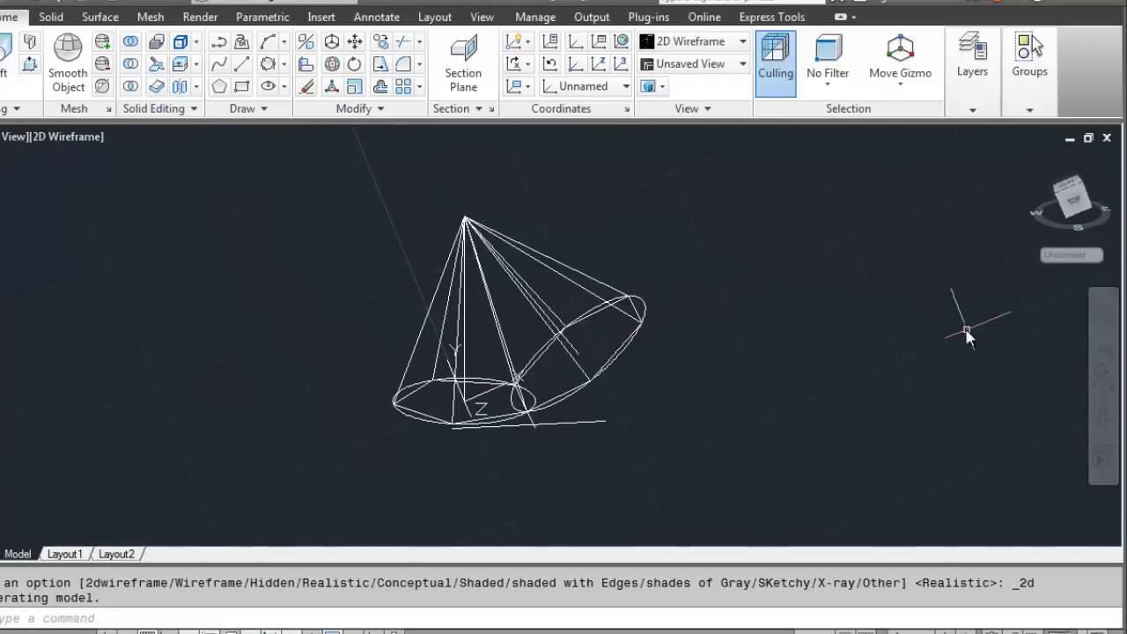
mouse_move(1103, 387)
left_click(1096, 414)
mouse_move(669, 334)
left_mouse_down()
mouse_move(665, 255)
mouse_move(810, 309)
left_mouse_up()
left_click(1104, 353)
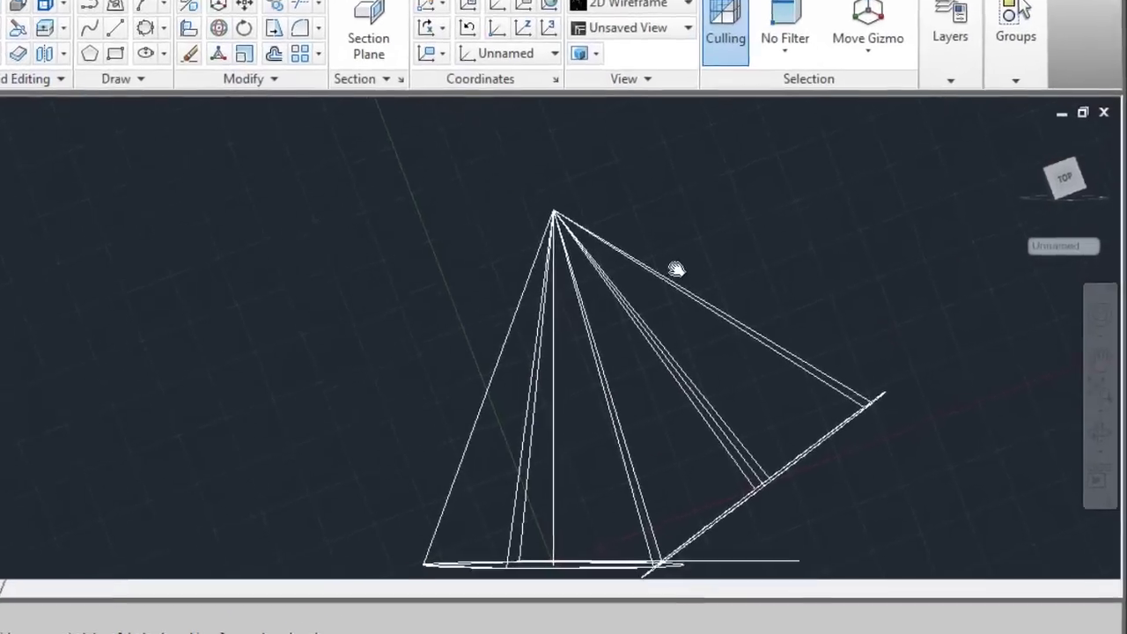
Draw a sphere centred on the cone apex with a picked radius, then a second at the same apex
key("Escape")
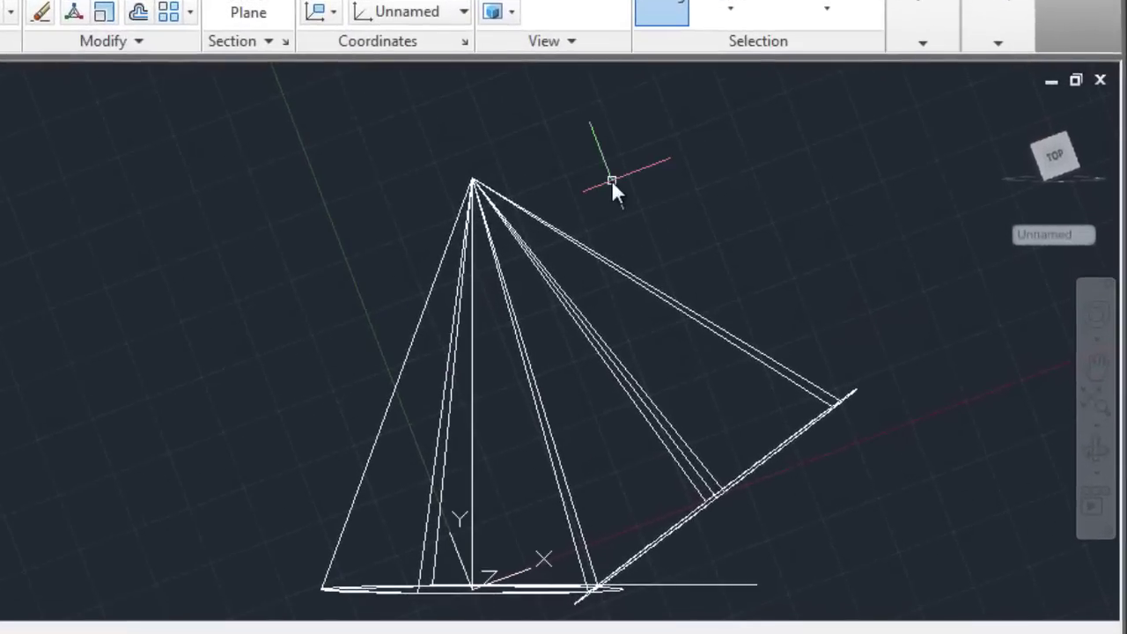
type("sphe")
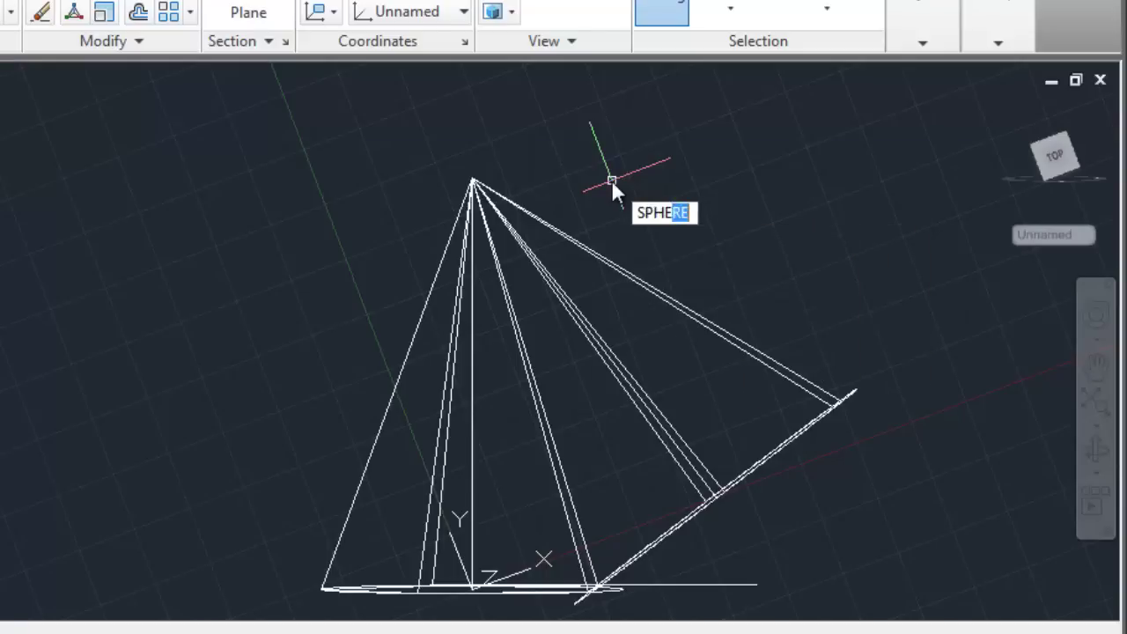
key("Return")
left_click(473, 177)
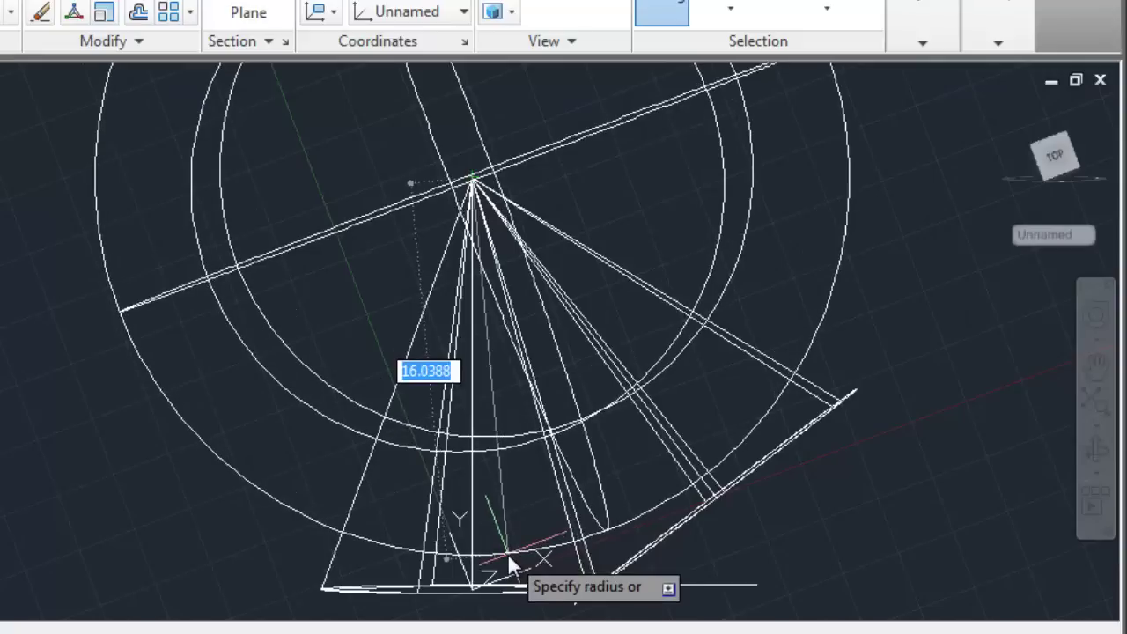
left_click(507, 552)
key("Return")
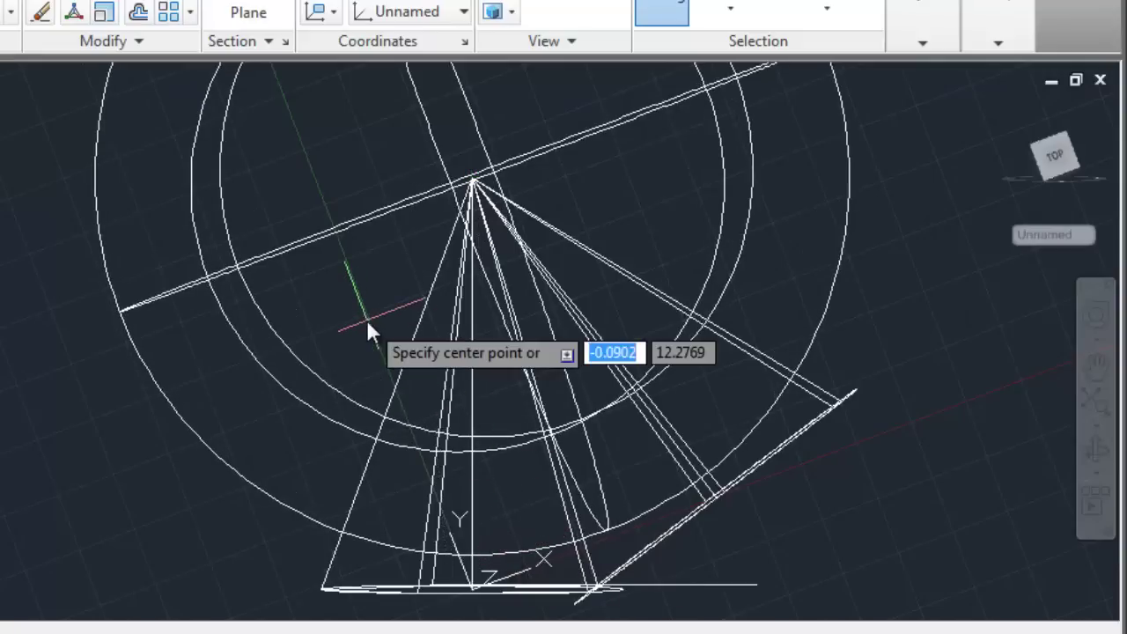
left_click(473, 179)
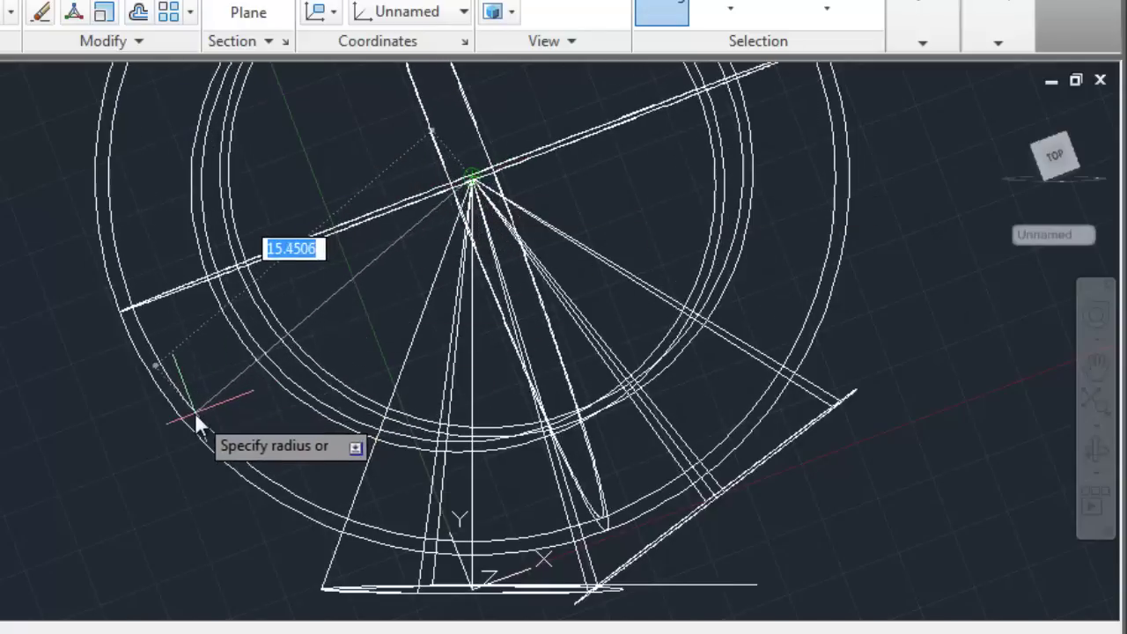
scroll(195, 414, "up", 5)
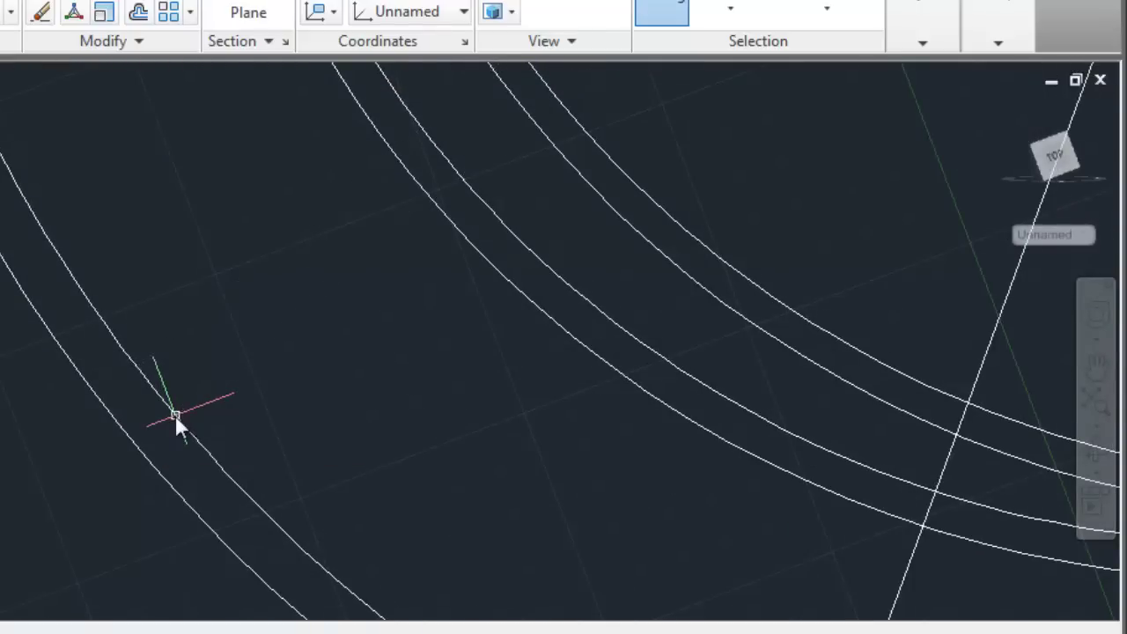
scroll(374, 356, "down", 5)
scroll(377, 356, "down", 2)
scroll(378, 357, "up", 2)
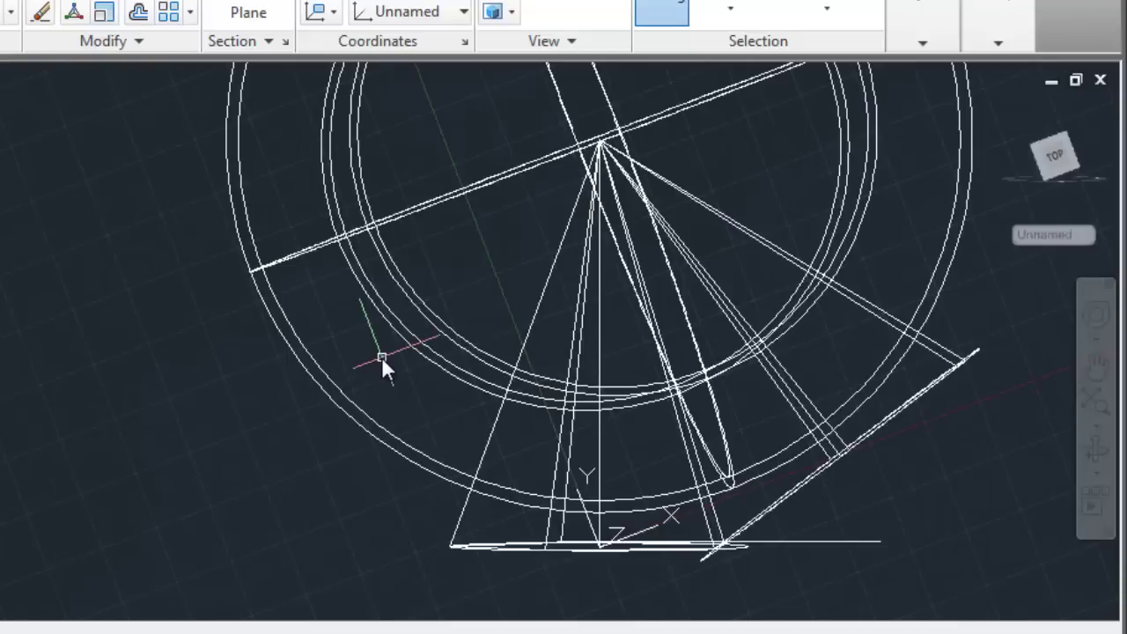
Start a SUBTRACT operation and then cancel it
type("su")
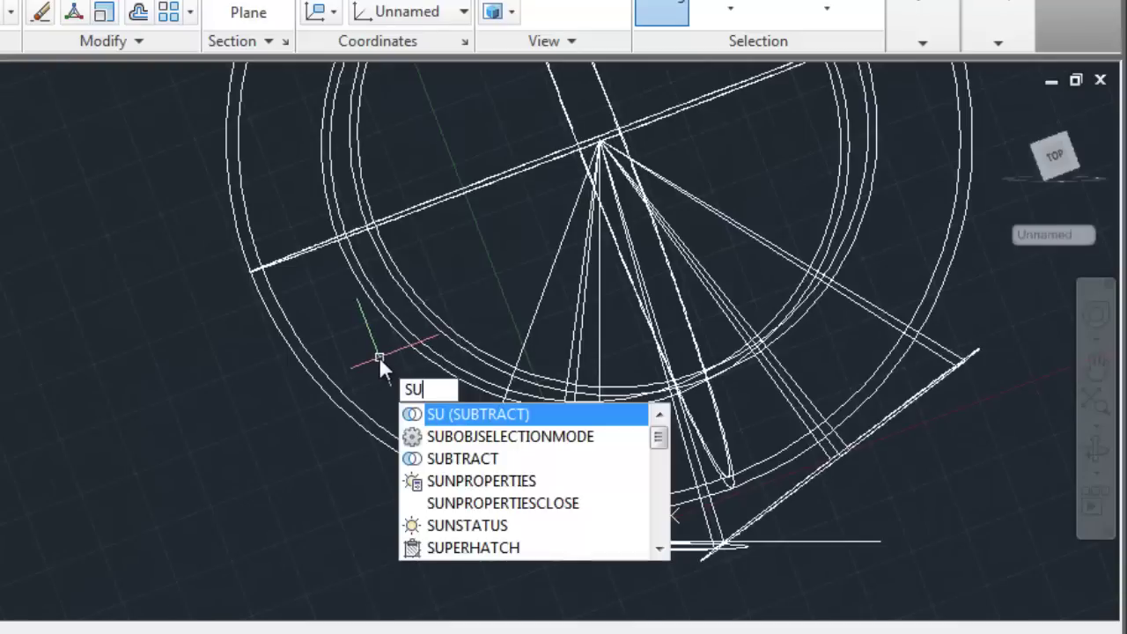
key("Return")
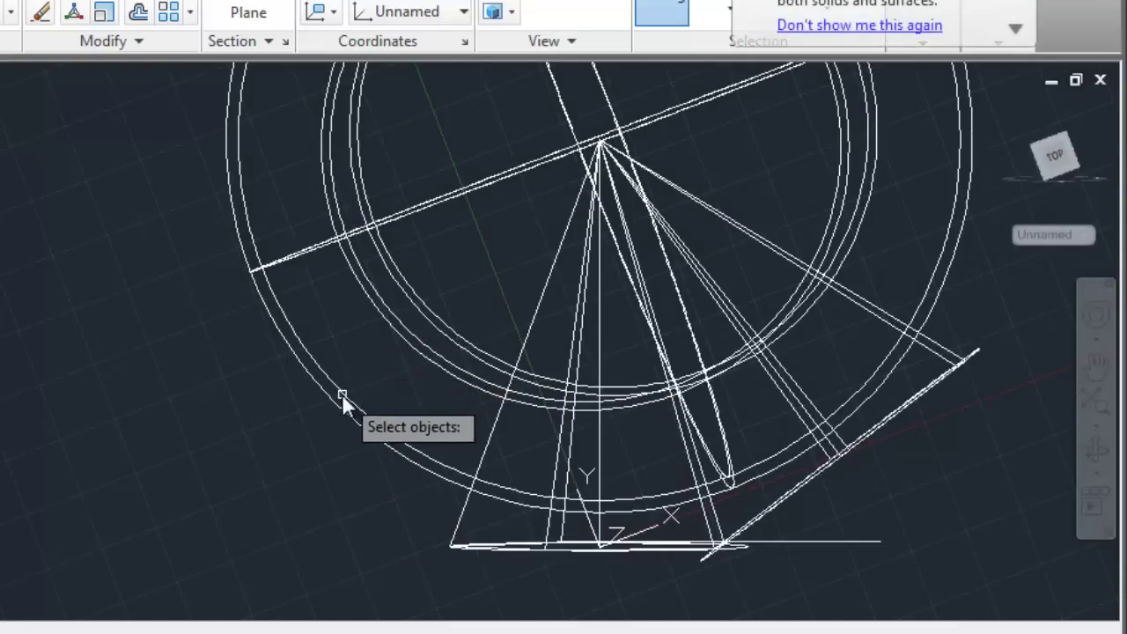
key("Escape")
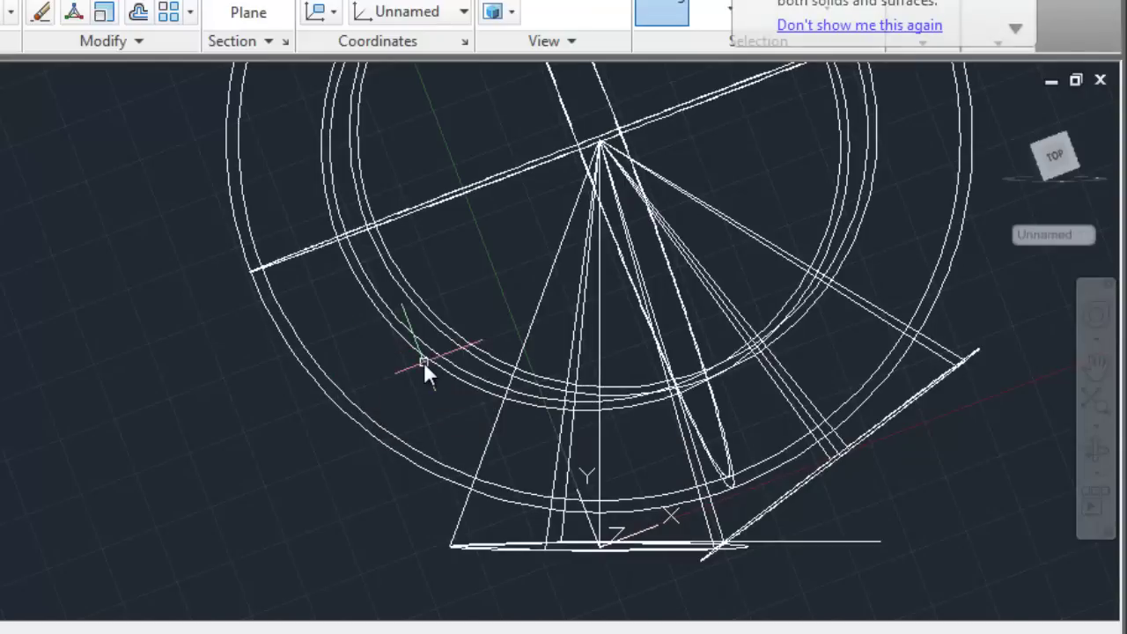
scroll(418, 370, "down", 2)
Copy the sphere in place, using the apex as both base and destination point
type("Co")
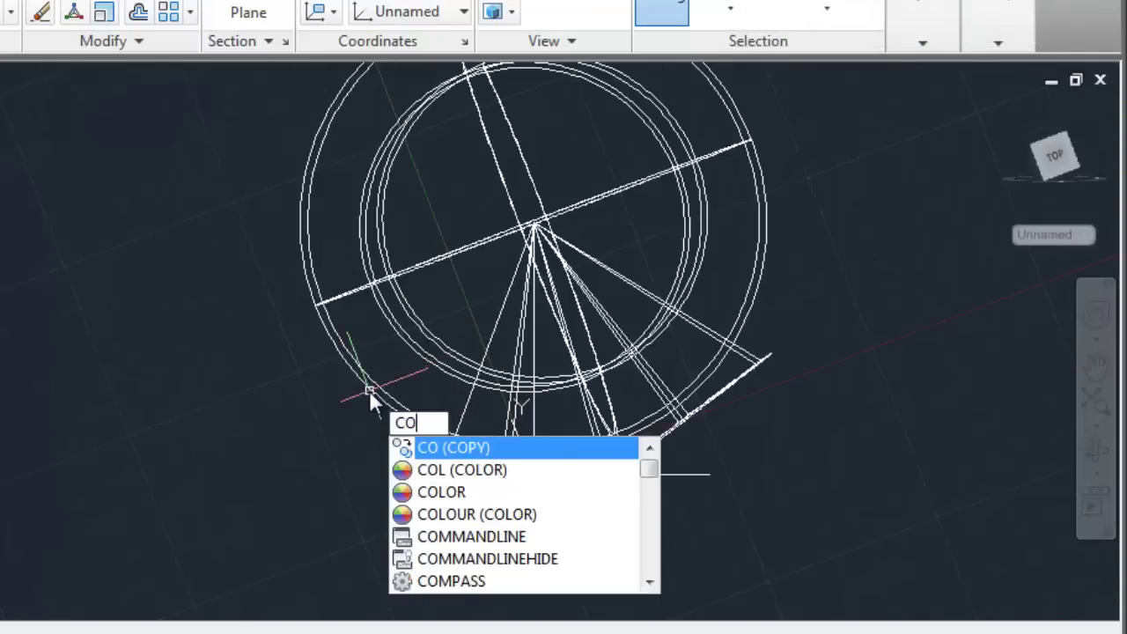
key("Return")
scroll(537, 233, "up", 3)
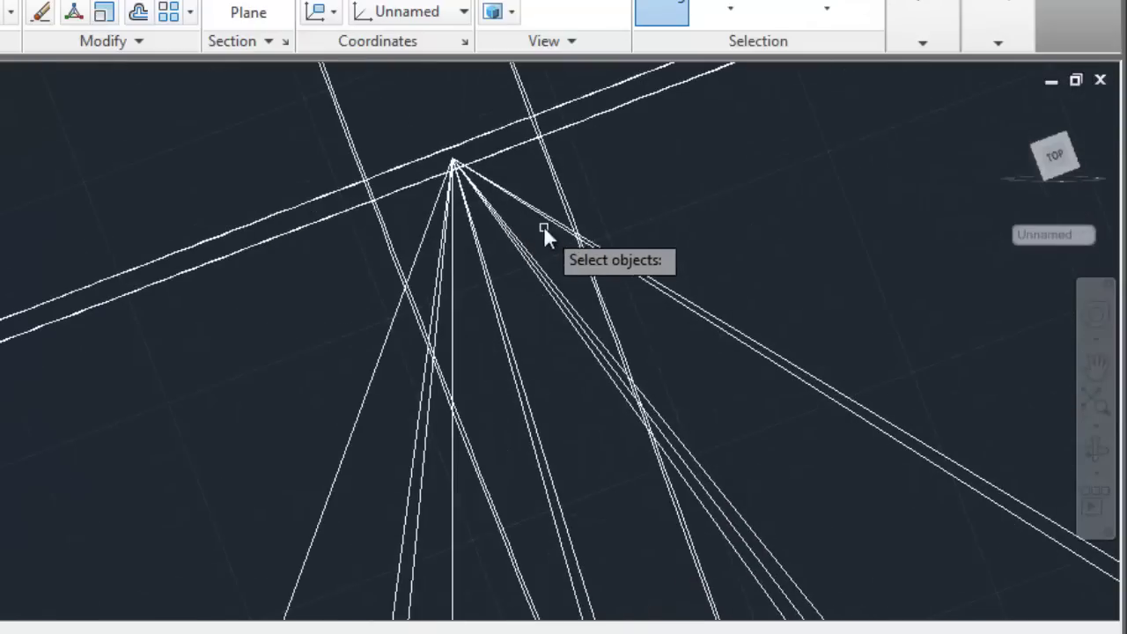
left_click(558, 136)
key("Return")
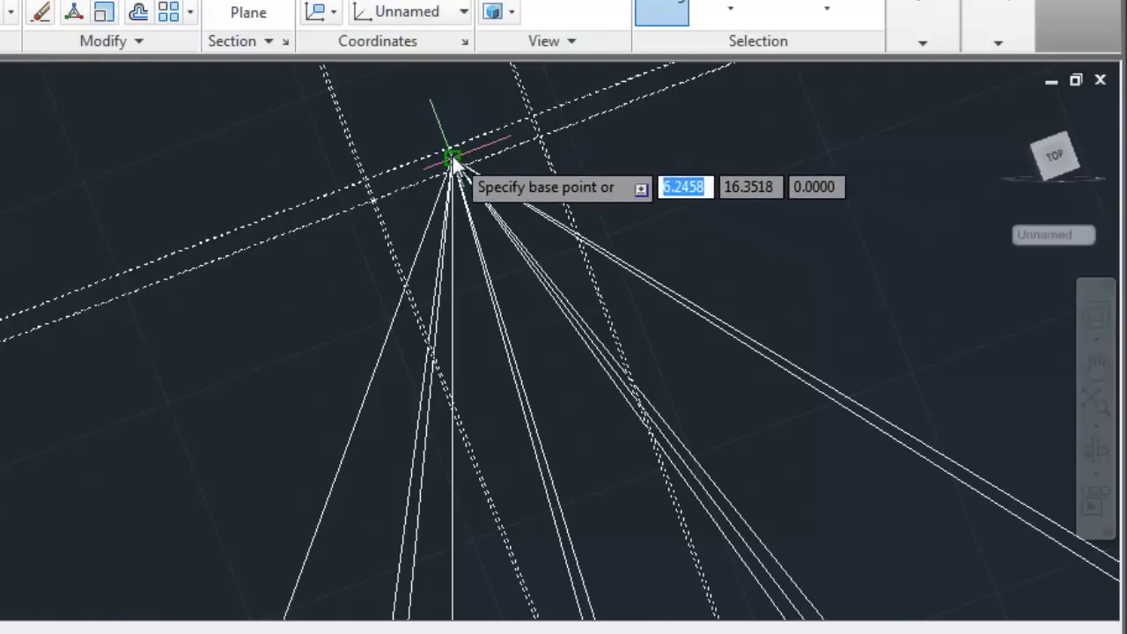
left_click(452, 157)
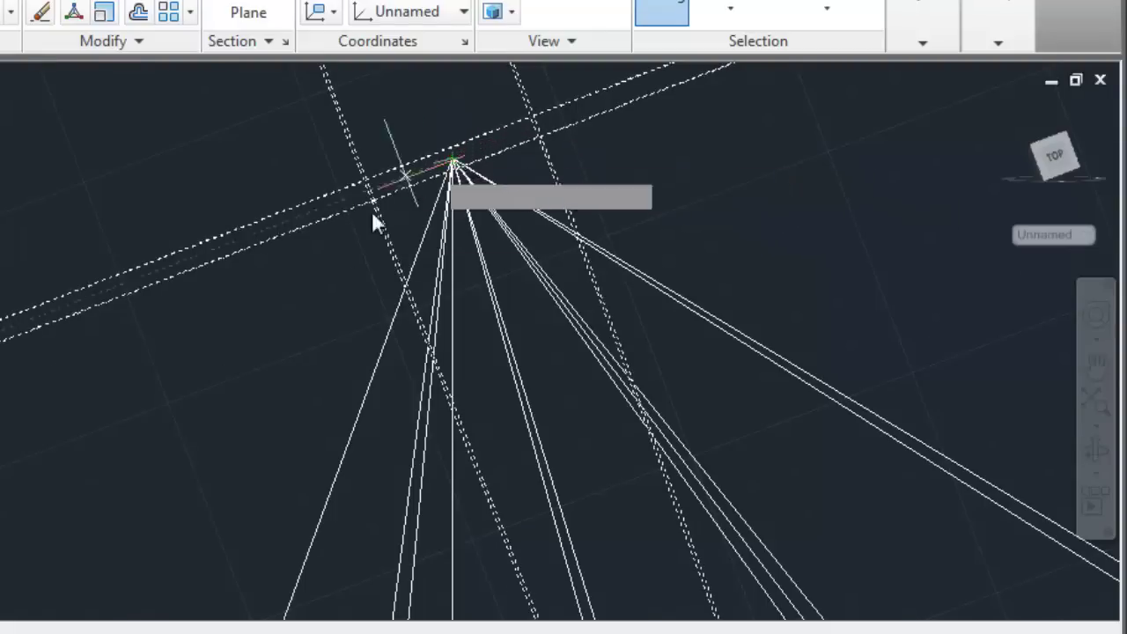
left_click(452, 162)
scroll(470, 309, "down", 3)
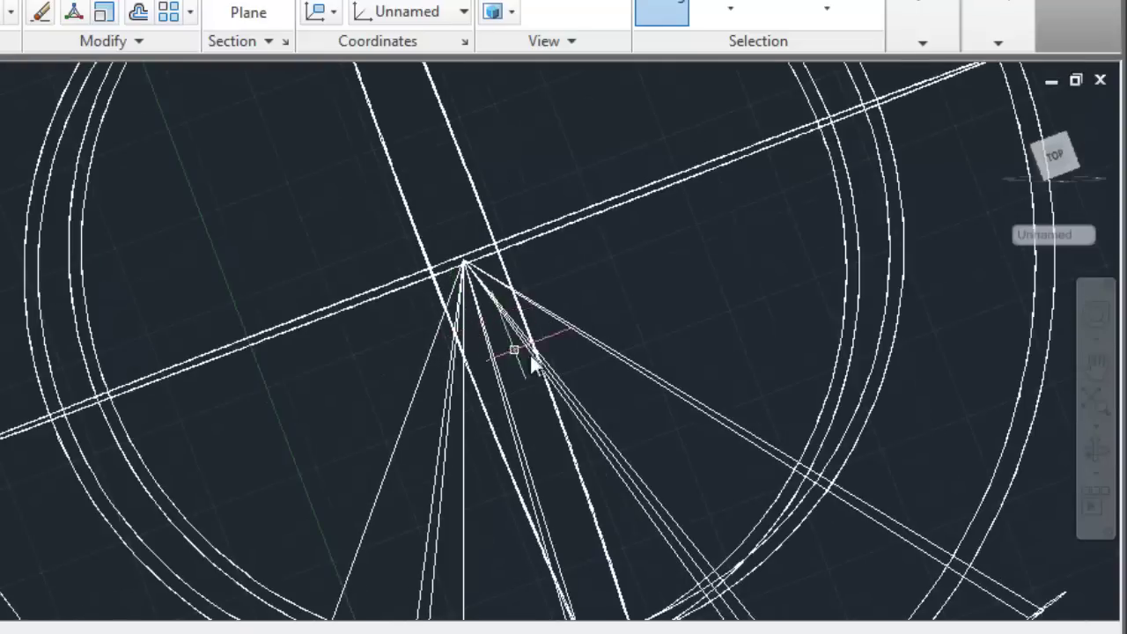
scroll(690, 399, "down", 2)
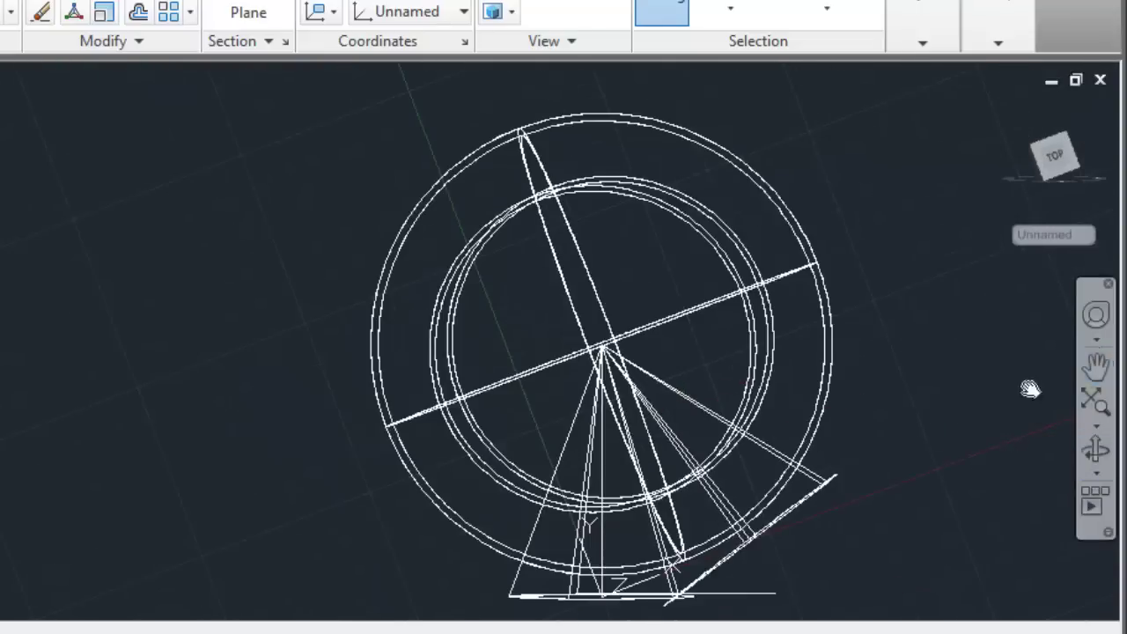
scroll(675, 410, "up", 1)
scroll(590, 510, "up", 3)
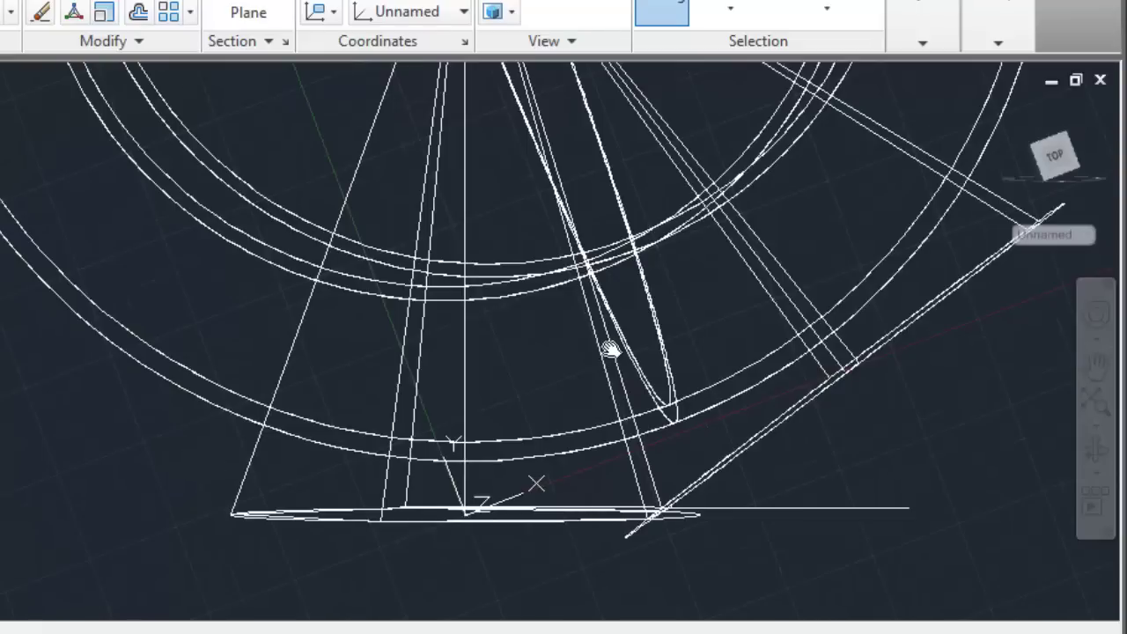
middle_click_drag(611, 350, 582, 366)
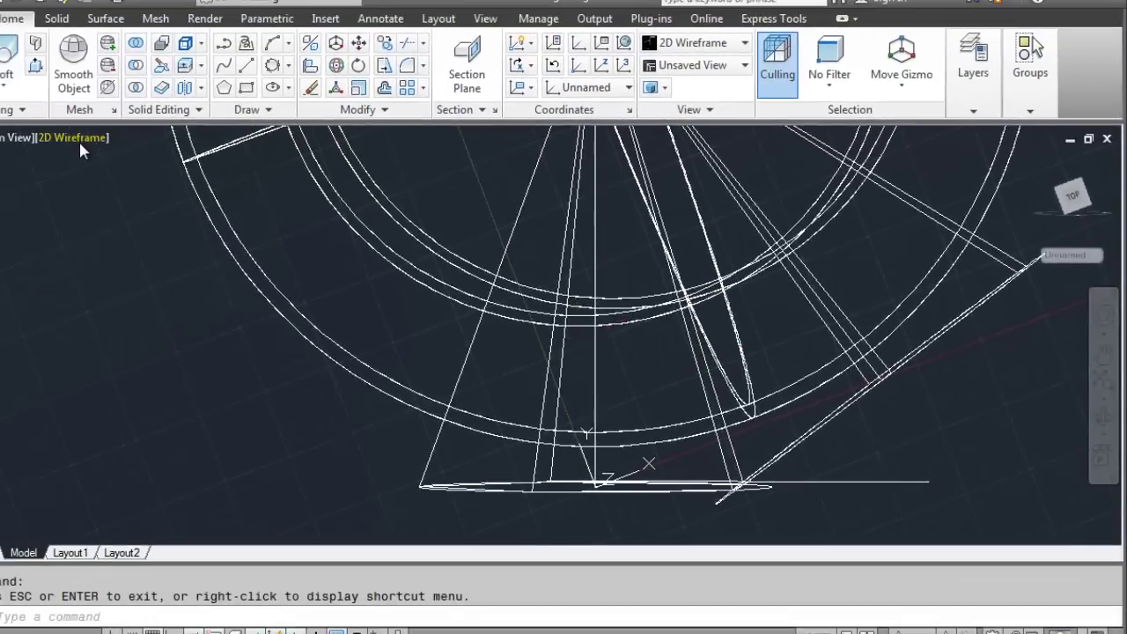
Switch to Realistic shading and intersect the sphere with the lofted tile
left_click(78, 139)
left_click(129, 249)
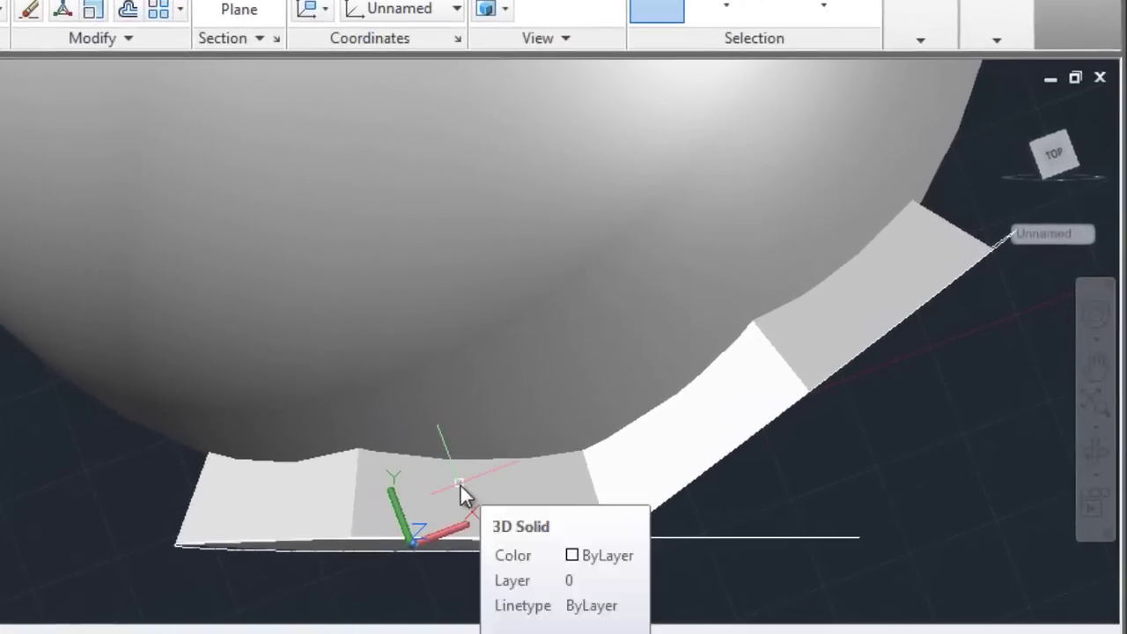
type("int")
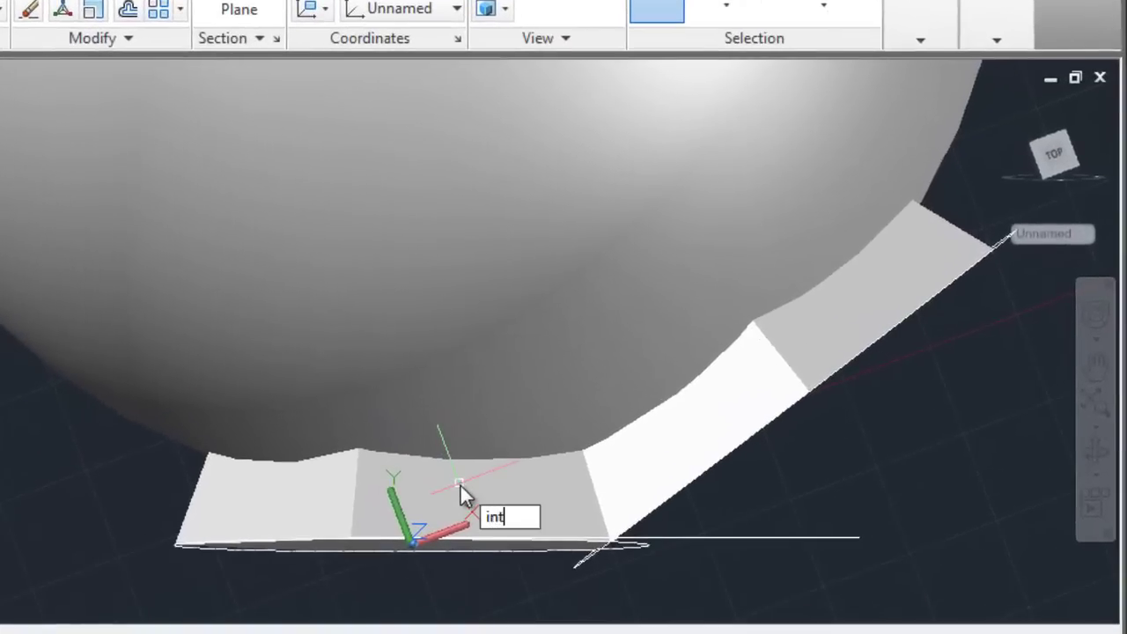
type("er")
key("Return")
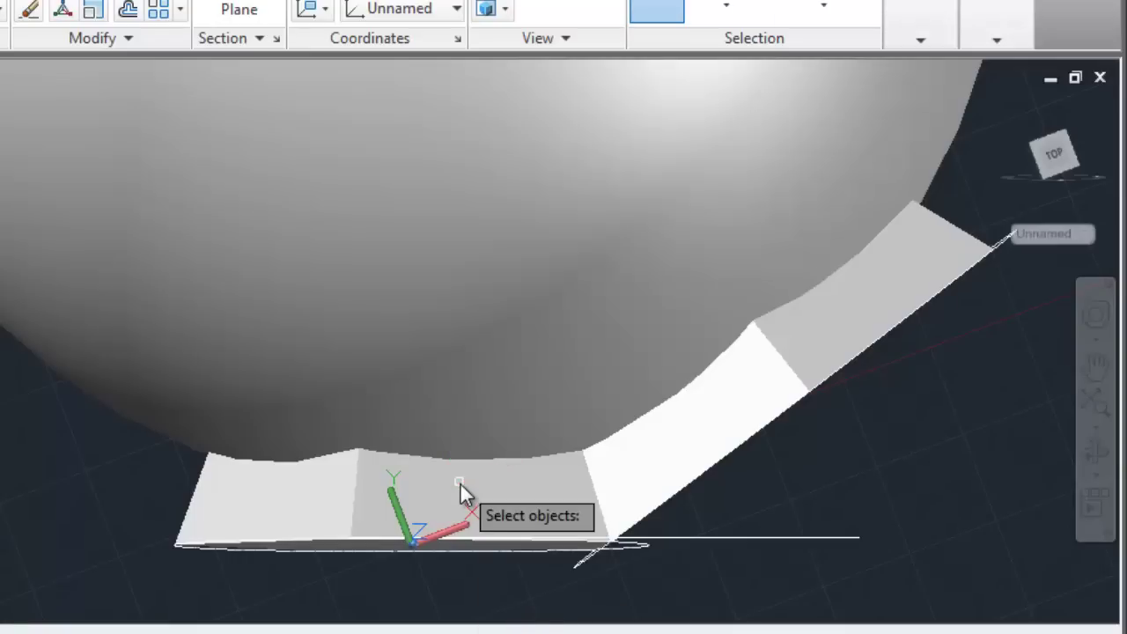
left_click(55, 251)
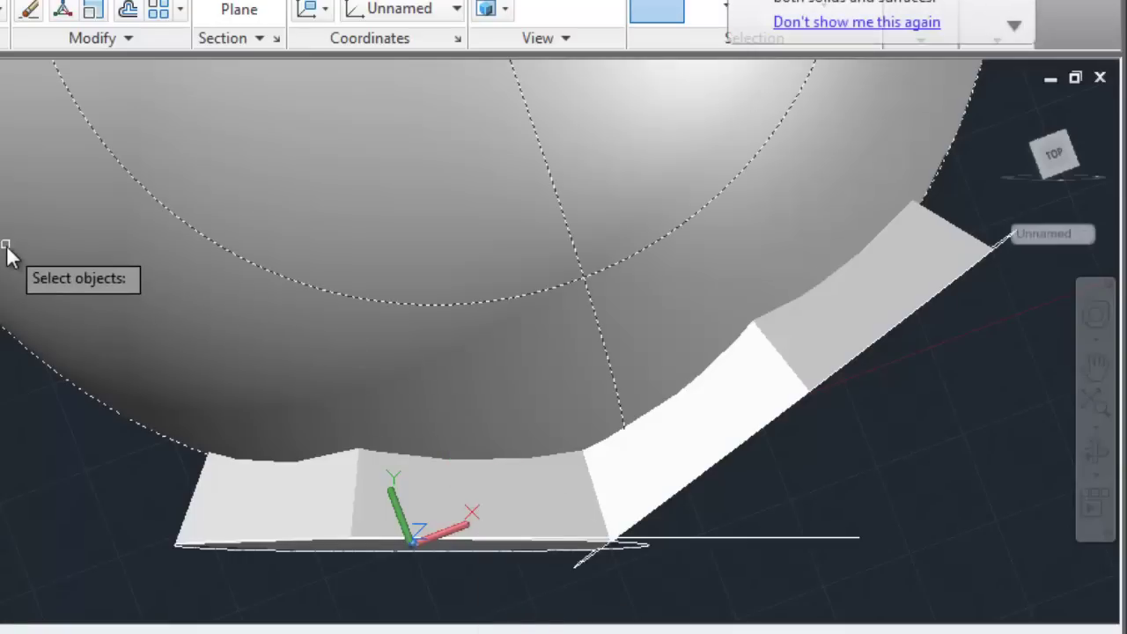
left_click(224, 538)
key("Return")
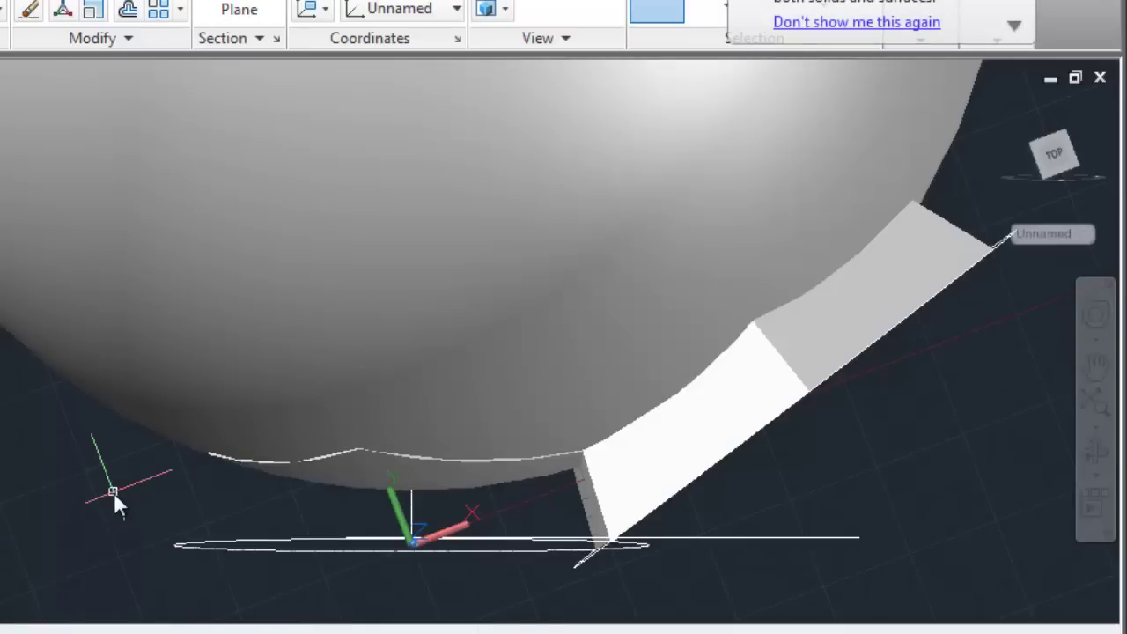
Erase the leftover sphere and orbit to inspect the curved tile
key("Return")
left_click(80, 244)
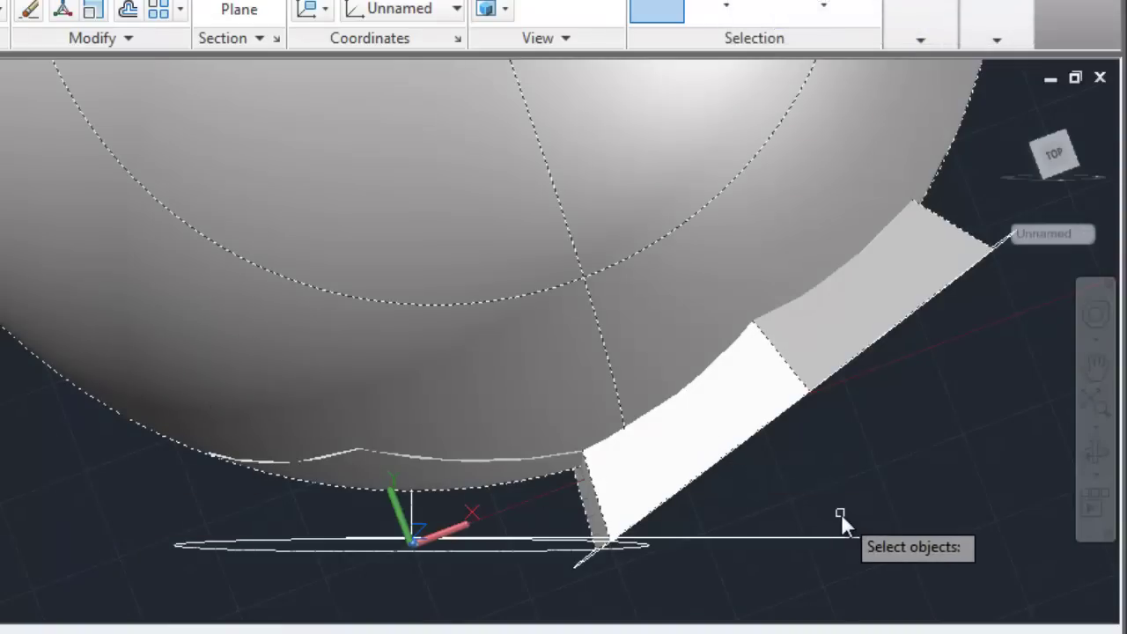
key("Return")
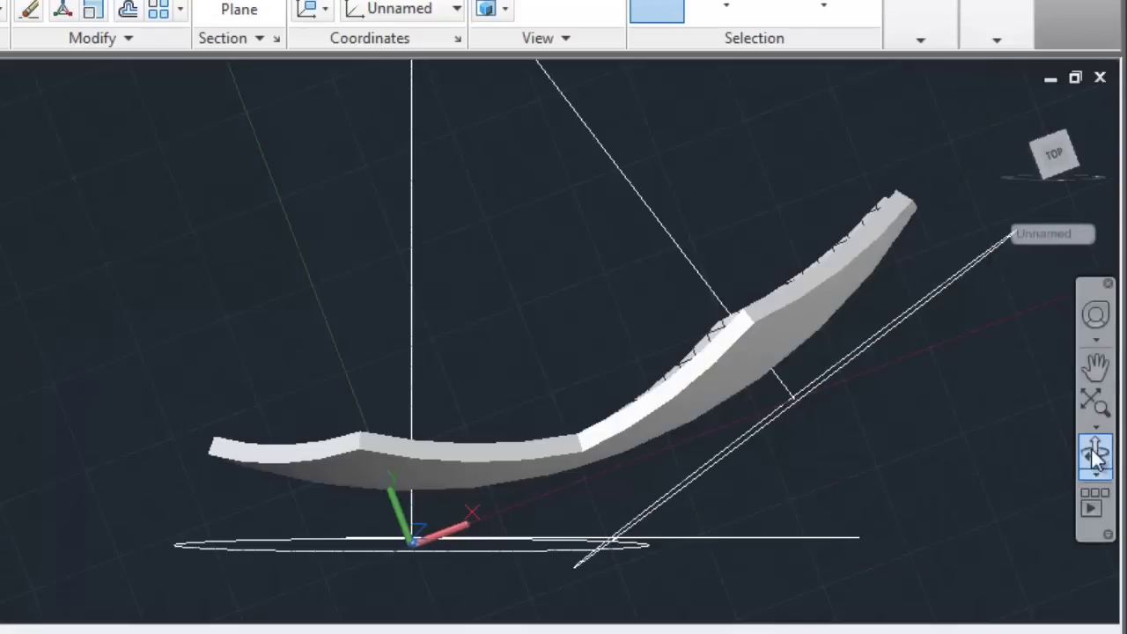
left_click(1095, 453)
mouse_move(801, 428)
left_mouse_down()
mouse_move(710, 272)
mouse_move(827, 491)
mouse_move(876, 460)
mouse_move(855, 485)
mouse_move(763, 488)
mouse_move(772, 416)
mouse_move(836, 404)
left_mouse_up()
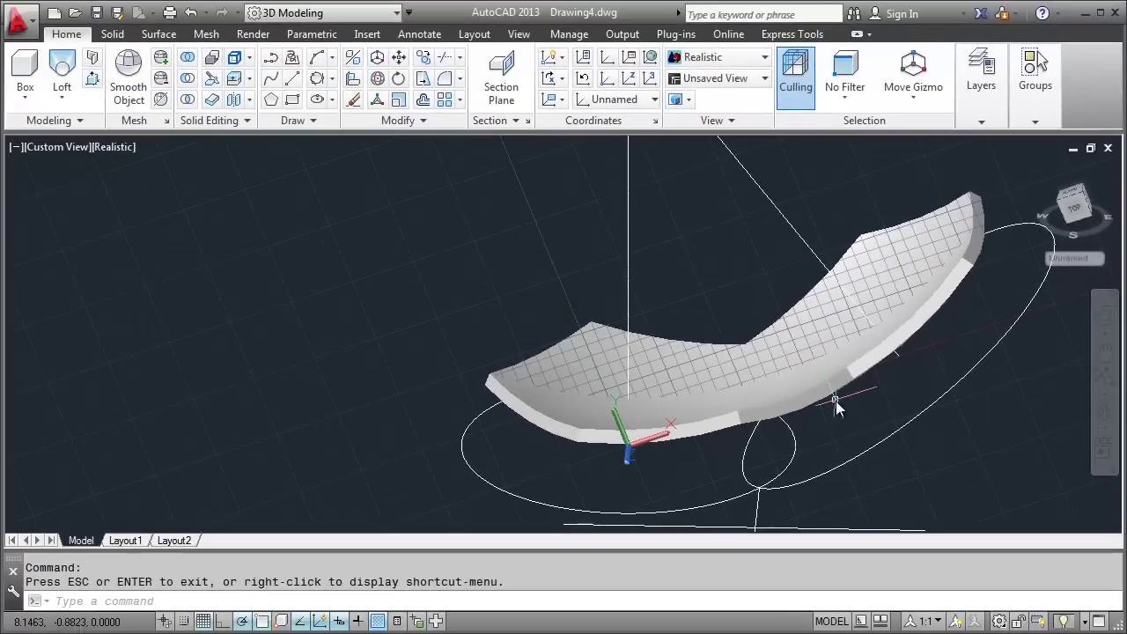
From the Top view, move the hexagonal tile 2 units to the right
left_click(68, 153)
left_click(119, 195)
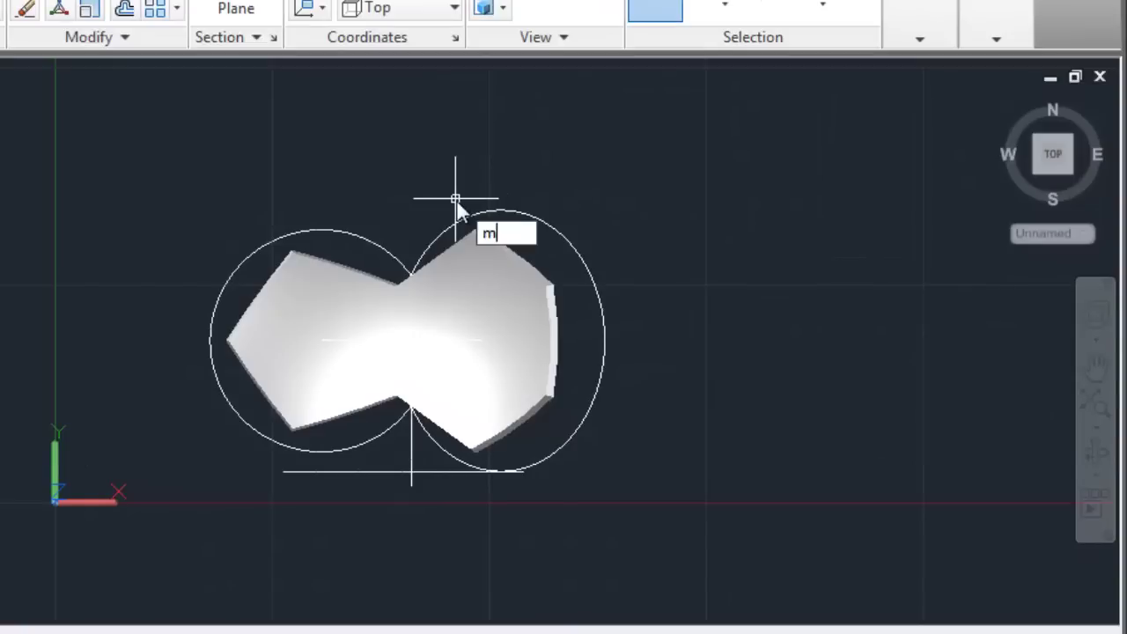
key("Return")
left_click(470, 239)
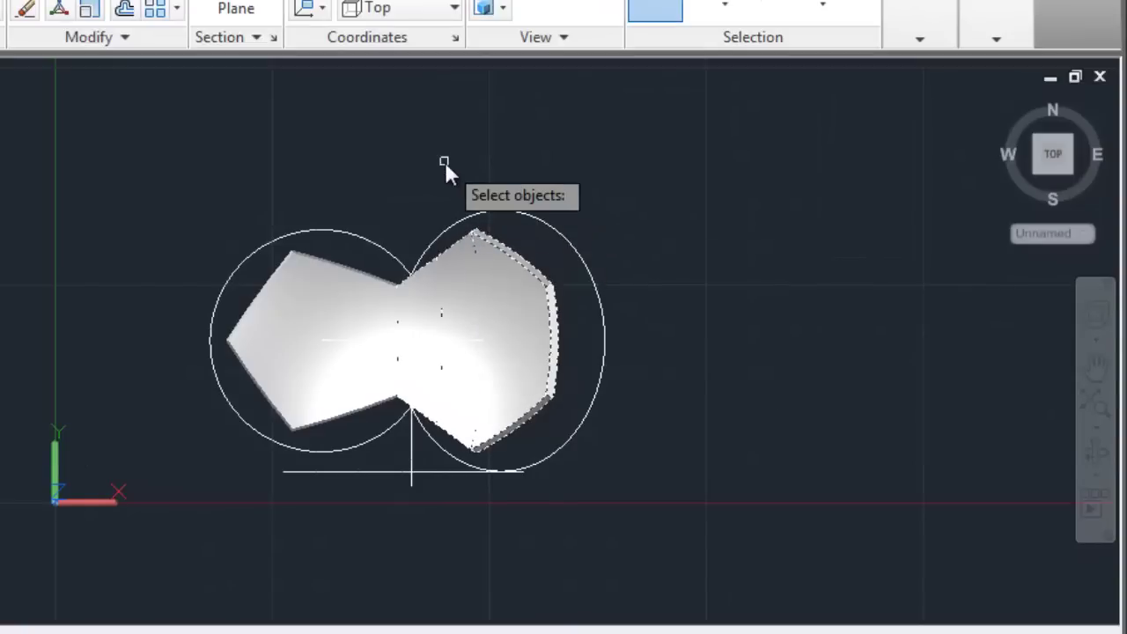
key("Return")
left_click(445, 162)
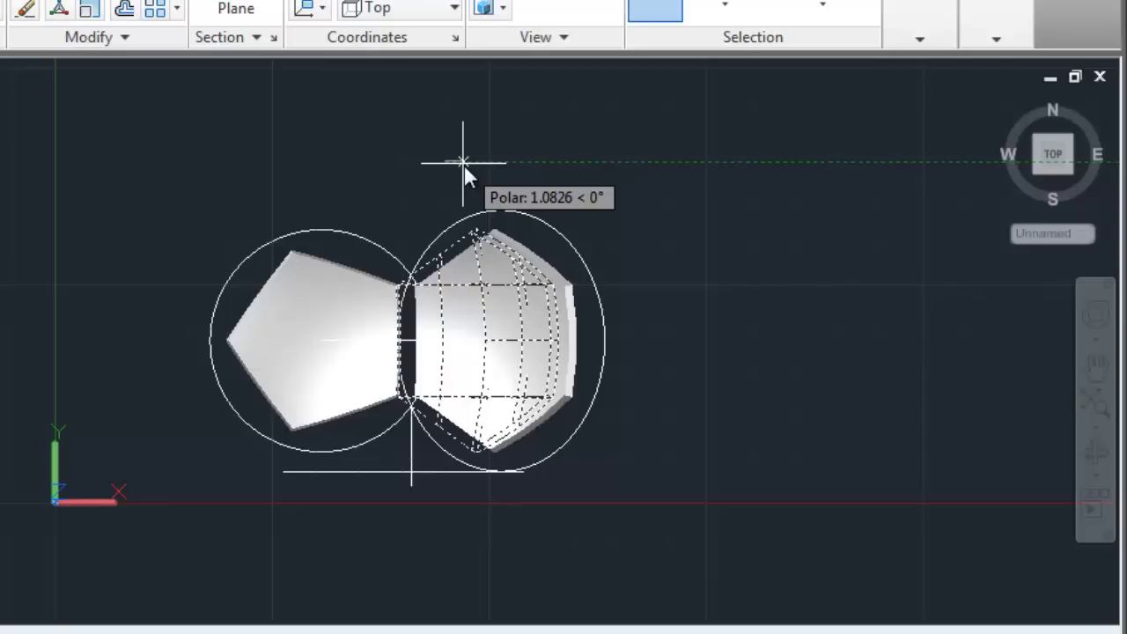
type("2")
key("Return")
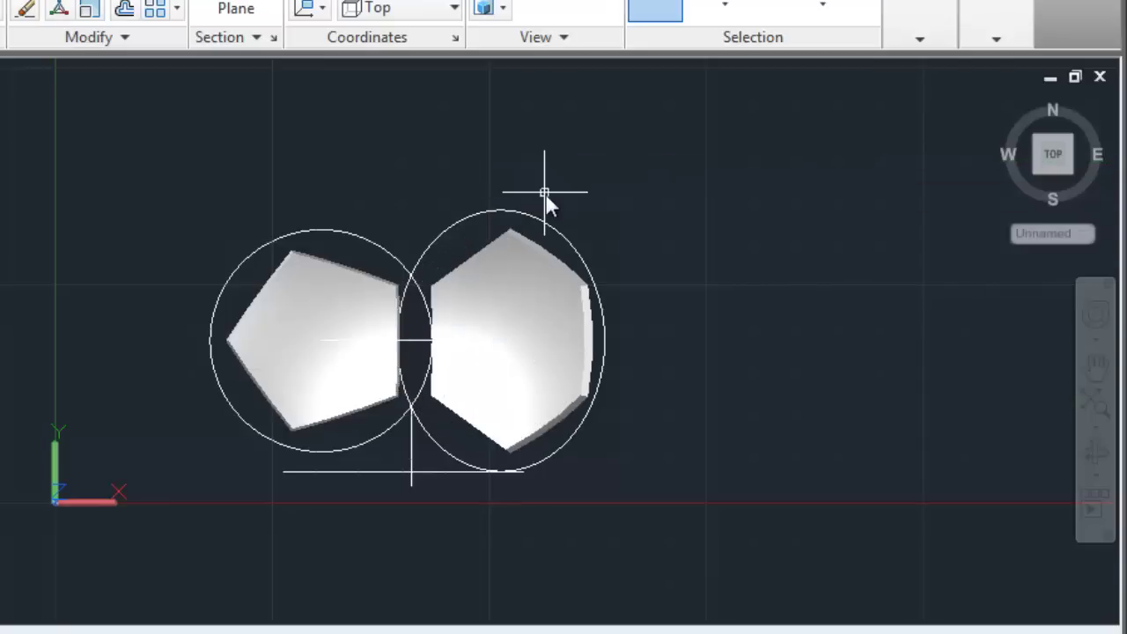
Pan, zoom and orbit to a tilted 3D view of both tiles
left_click(1092, 372)
mouse_move(489, 373)
left_mouse_down()
mouse_move(584, 372)
mouse_move(611, 360)
left_mouse_up()
scroll(612, 360, "up", 3)
scroll(611, 360, "up", 2)
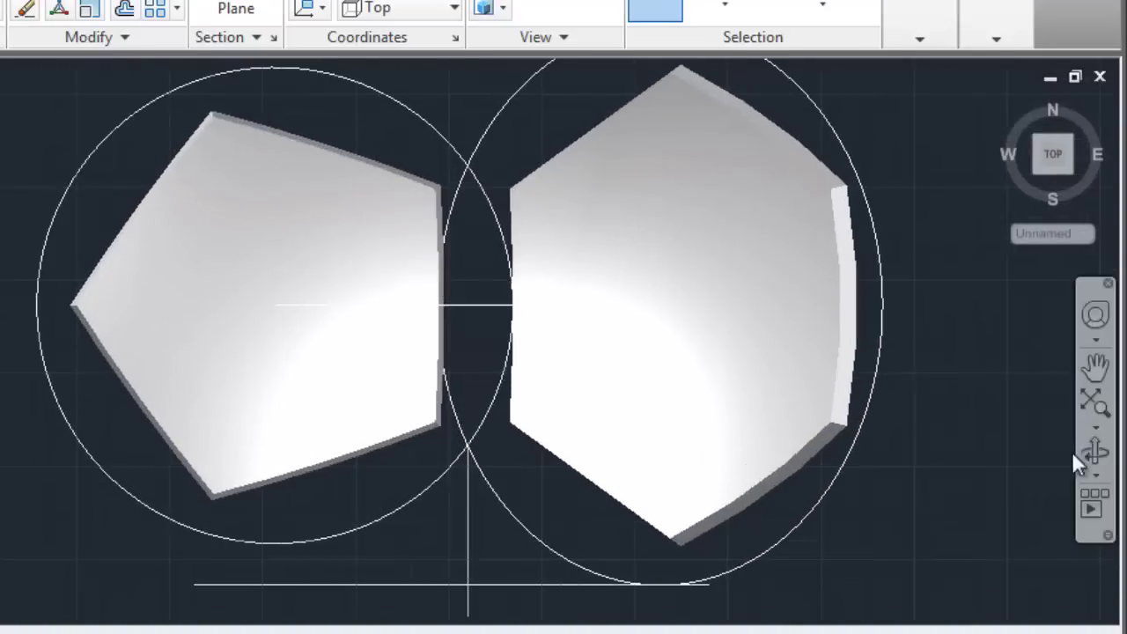
mouse_move(860, 457)
left_mouse_down()
mouse_move(667, 355)
mouse_move(712, 279)
mouse_move(611, 390)
left_mouse_up()
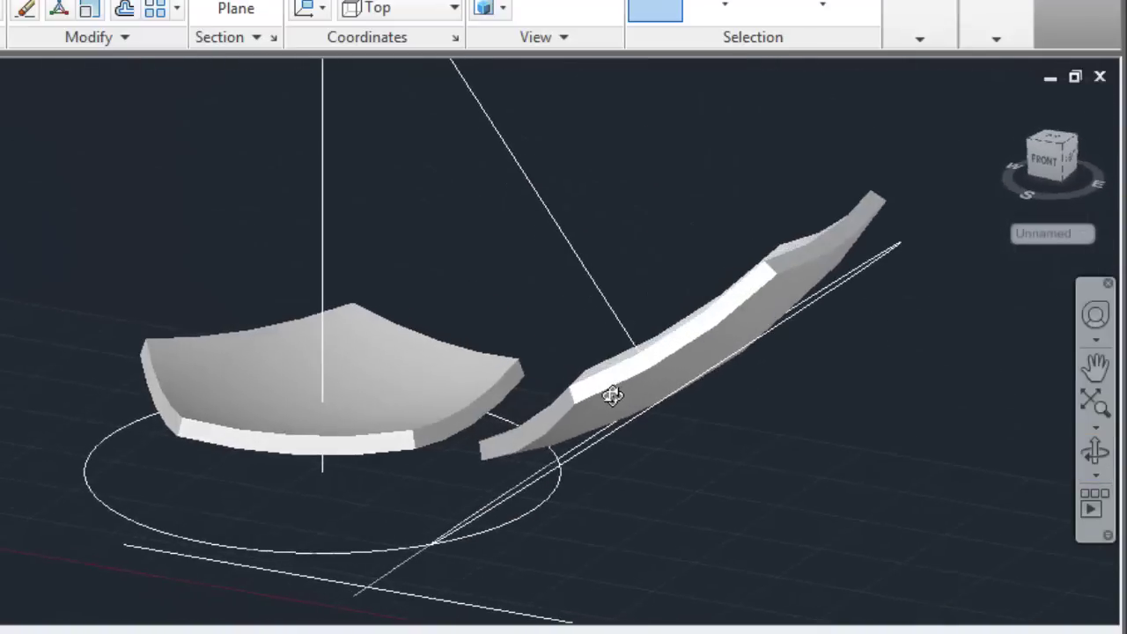
scroll(528, 282, "up", 2)
type("f")
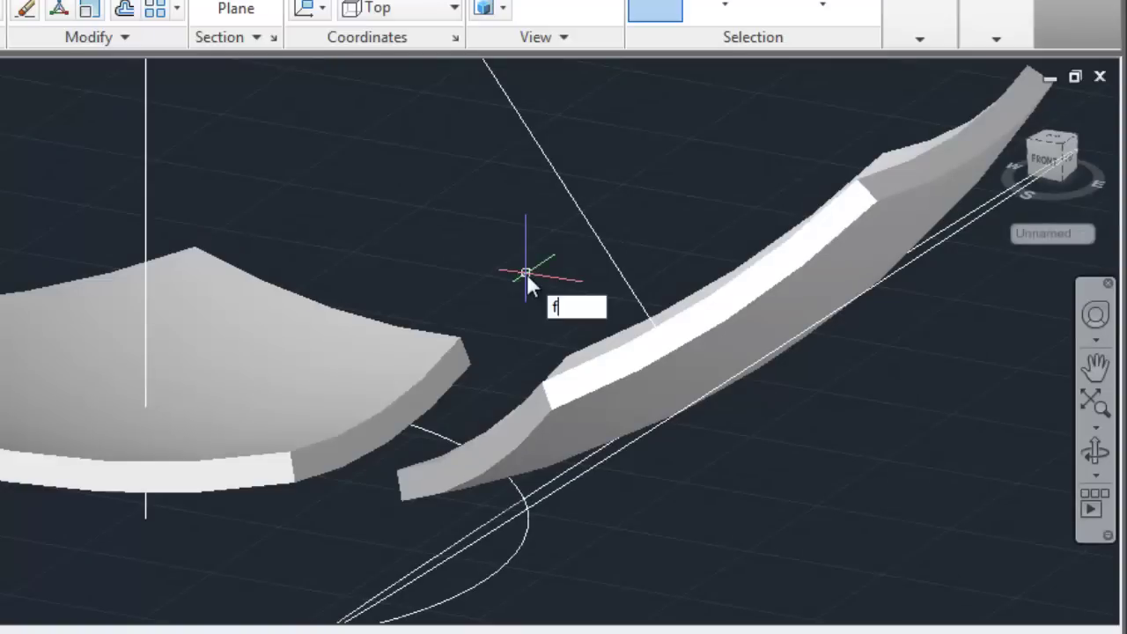
Start a fillet with radius set by two points and pick the first hexagonal tile edge
type("illet")
key("Return")
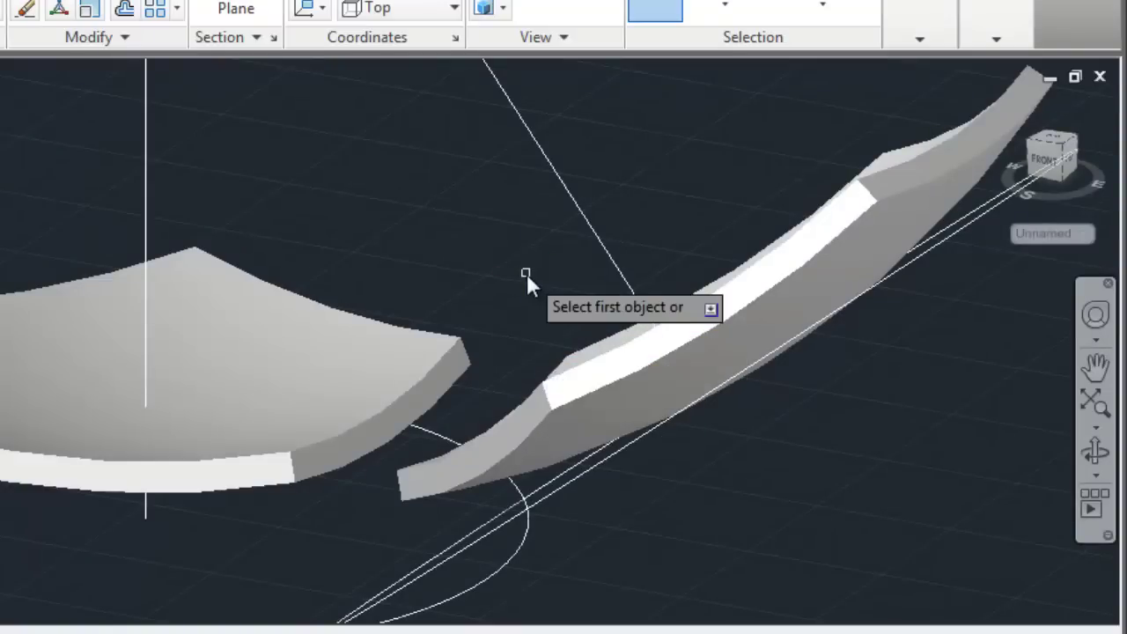
type("r")
key("Return")
left_click(491, 248)
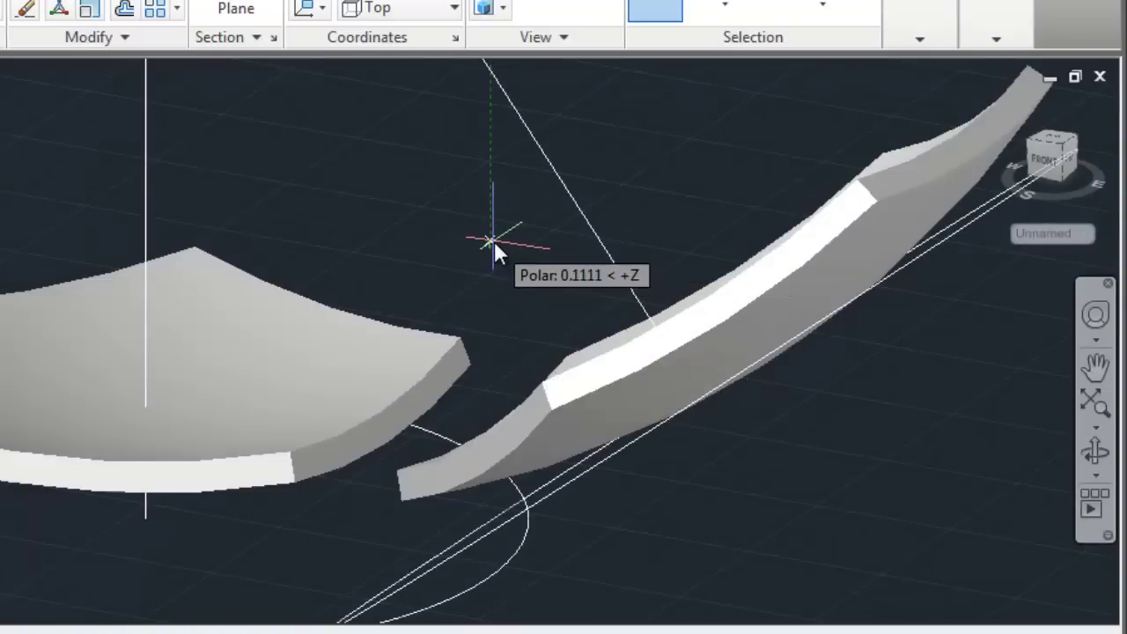
left_click(495, 243)
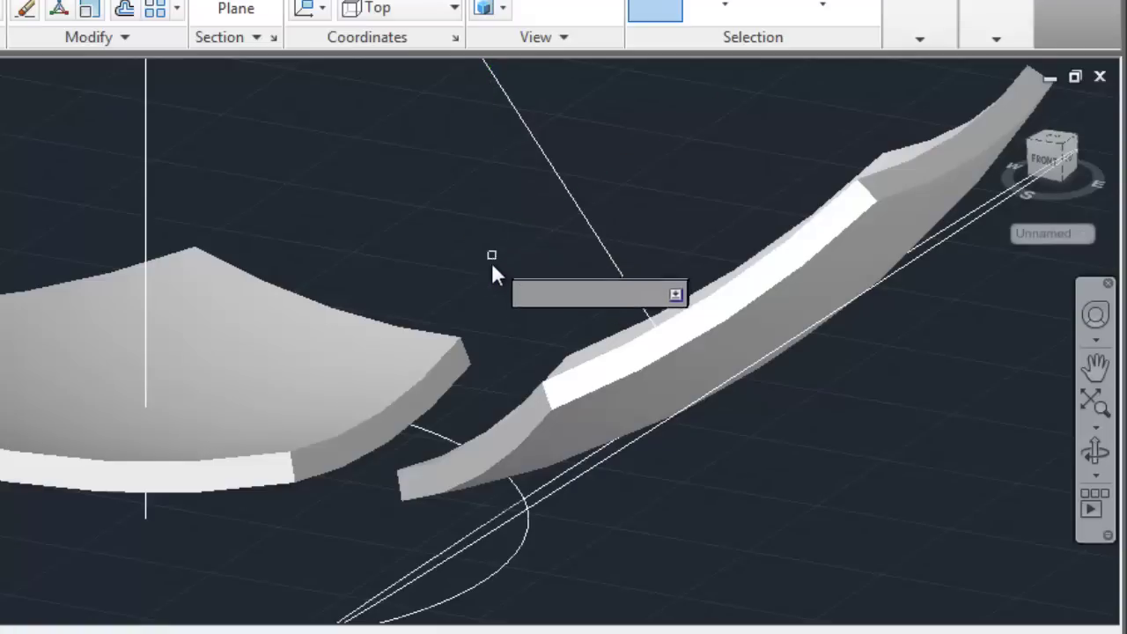
left_click(615, 387)
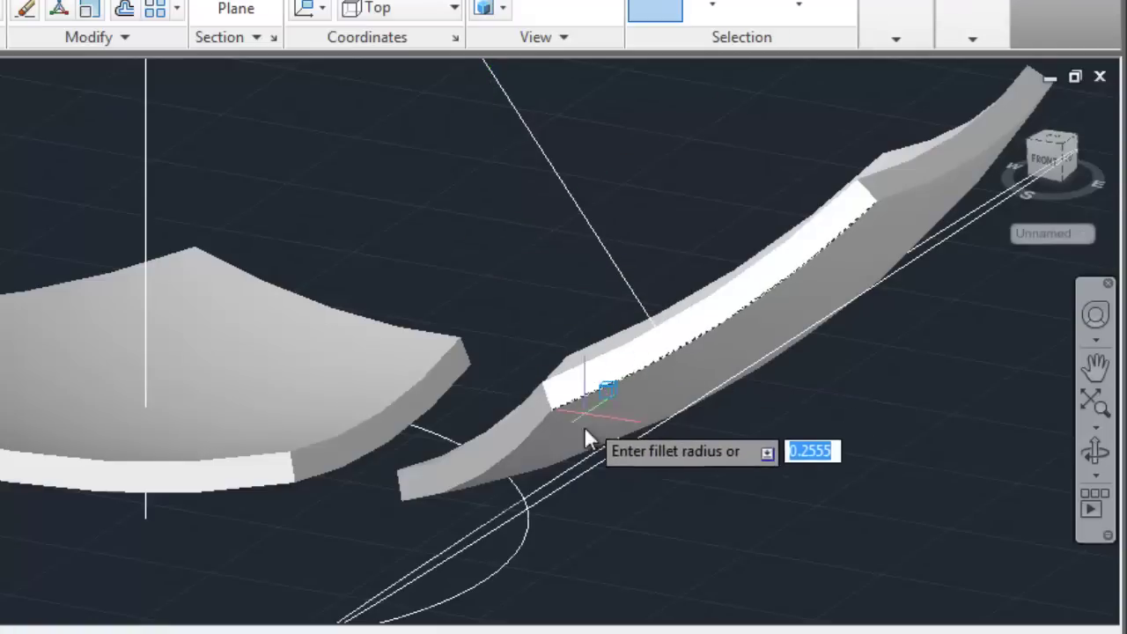
key("Return")
Add the lower-left, top and side rim edges of the hexagonal tile, orbiting around it
left_click(531, 440)
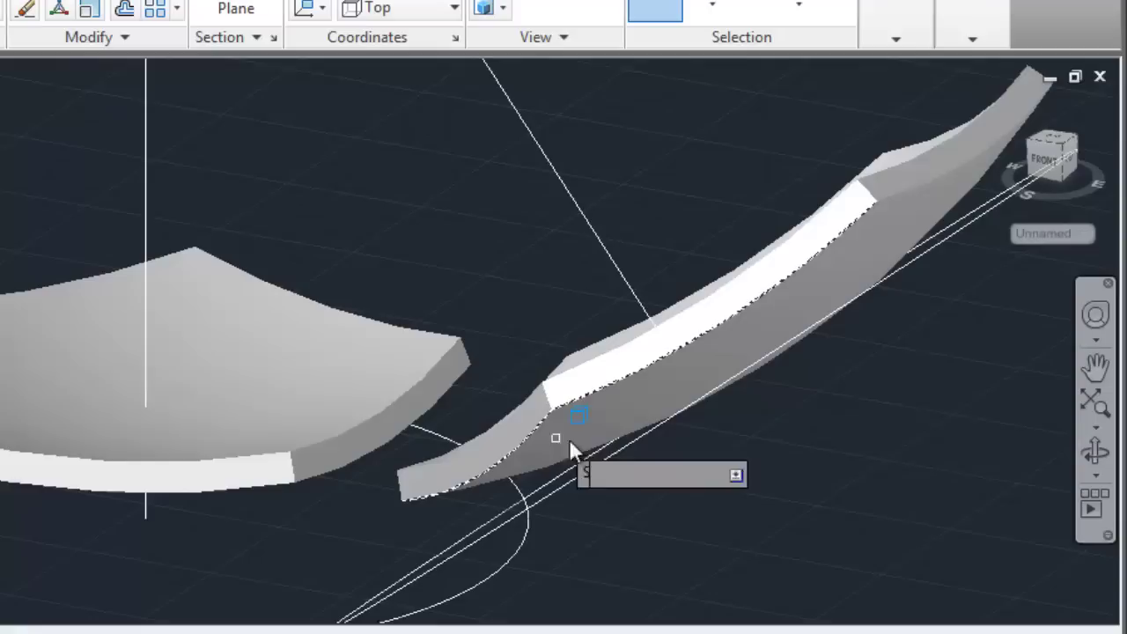
left_click(1097, 453)
left_click_drag(994, 335, 359, 232)
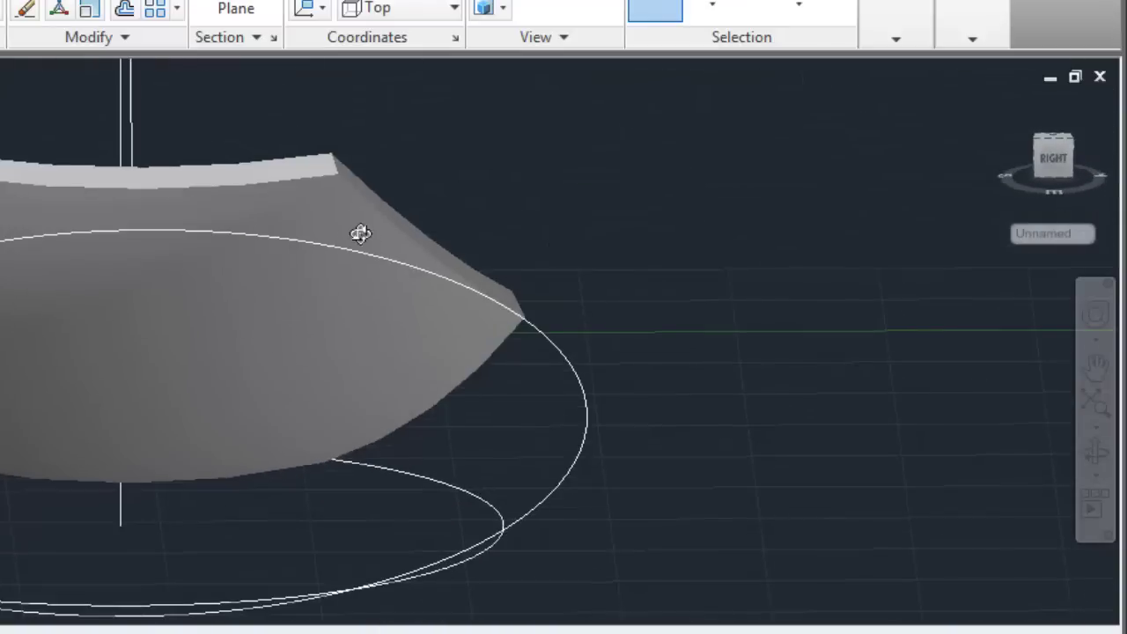
left_click(292, 180)
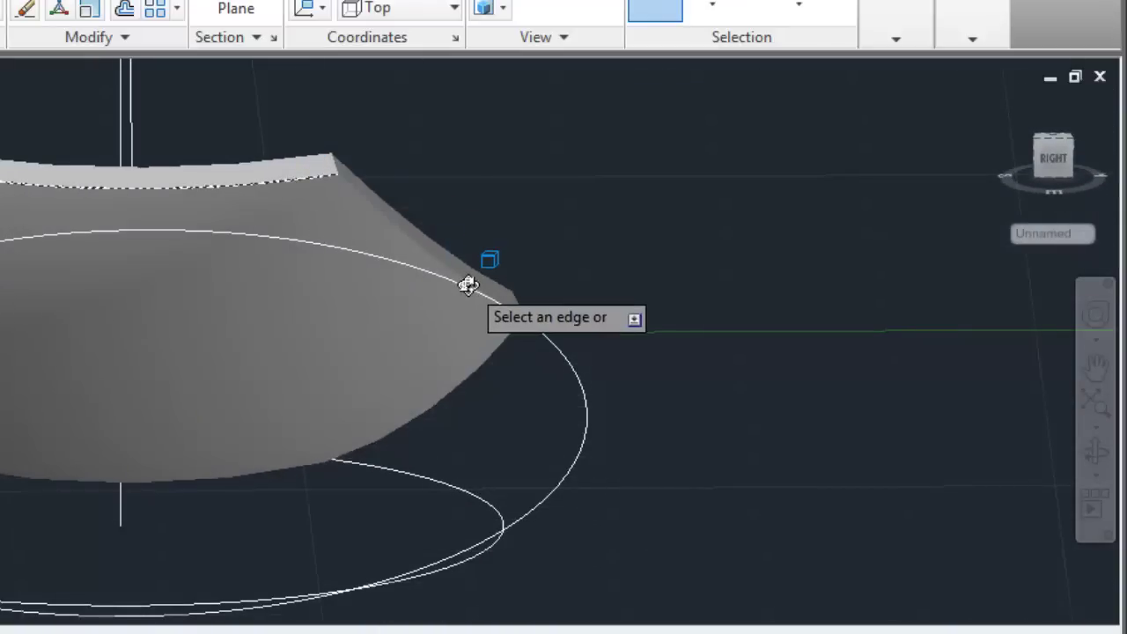
left_click(473, 291)
left_click(1097, 453)
mouse_move(655, 453)
left_mouse_down()
mouse_move(359, 389)
mouse_move(461, 311)
mouse_move(383, 327)
mouse_move(327, 372)
mouse_move(327, 352)
mouse_move(418, 301)
mouse_move(608, 308)
mouse_move(660, 345)
mouse_move(121, 397)
mouse_move(179, 426)
mouse_move(179, 396)
mouse_move(120, 394)
left_mouse_up()
key("Escape")
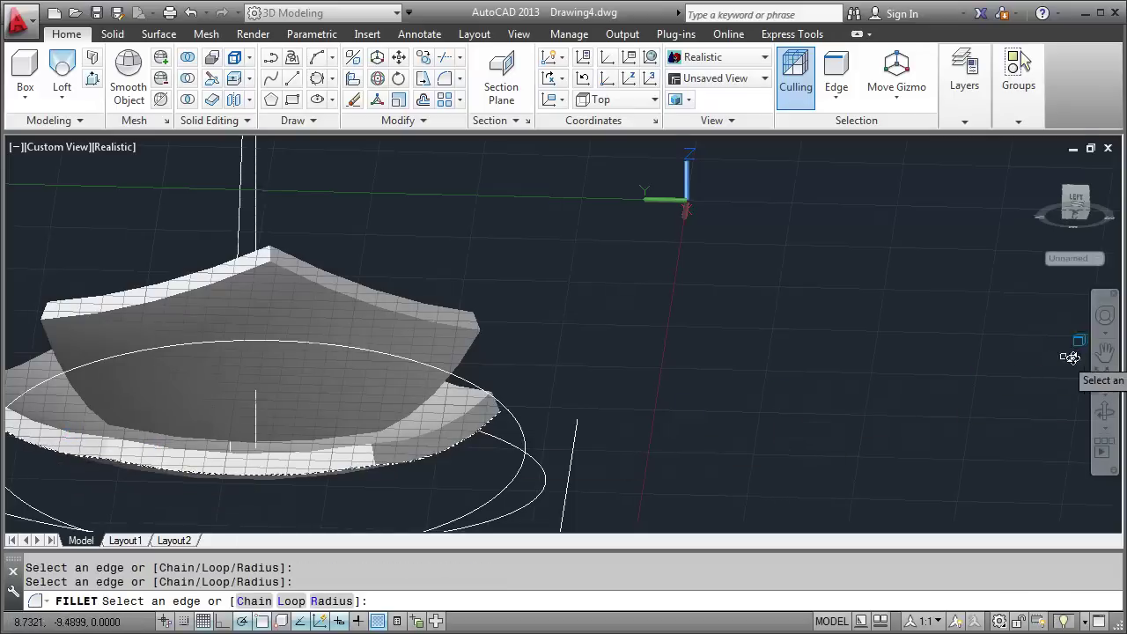
Pick the last hexagon rim edge and apply the fillet to all six edges
left_click(1100, 352)
mouse_move(398, 398)
left_mouse_down()
mouse_move(635, 360)
mouse_move(772, 310)
left_mouse_up()
key("Escape")
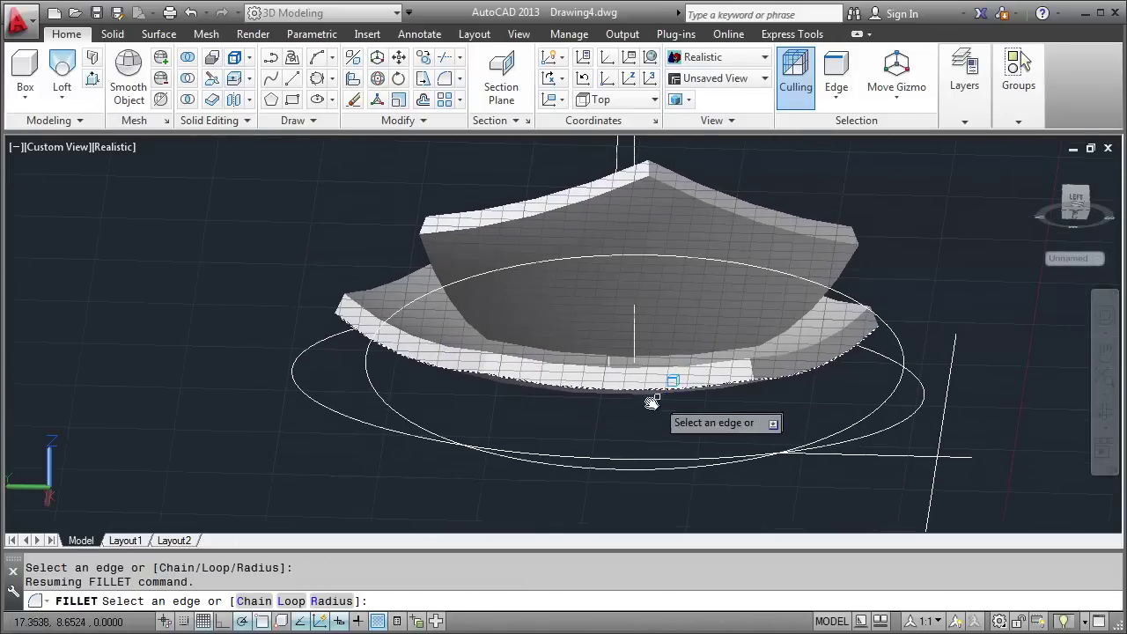
left_click(645, 412)
key("Return")
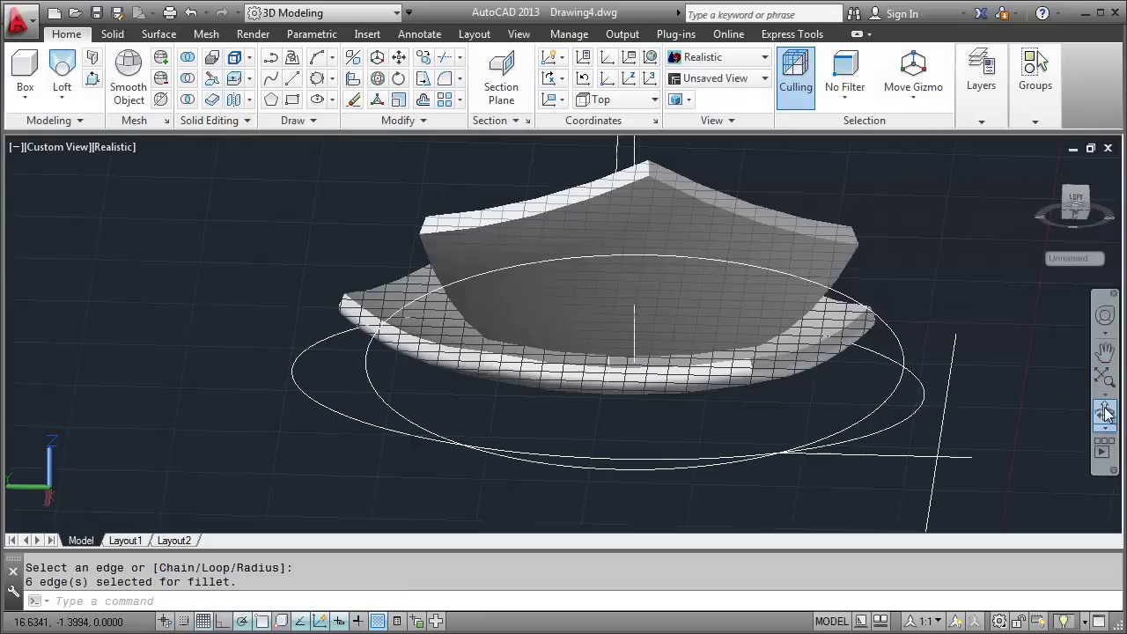
left_click(1106, 414)
mouse_move(1040, 387)
left_mouse_down()
mouse_move(855, 325)
mouse_move(844, 388)
left_mouse_up()
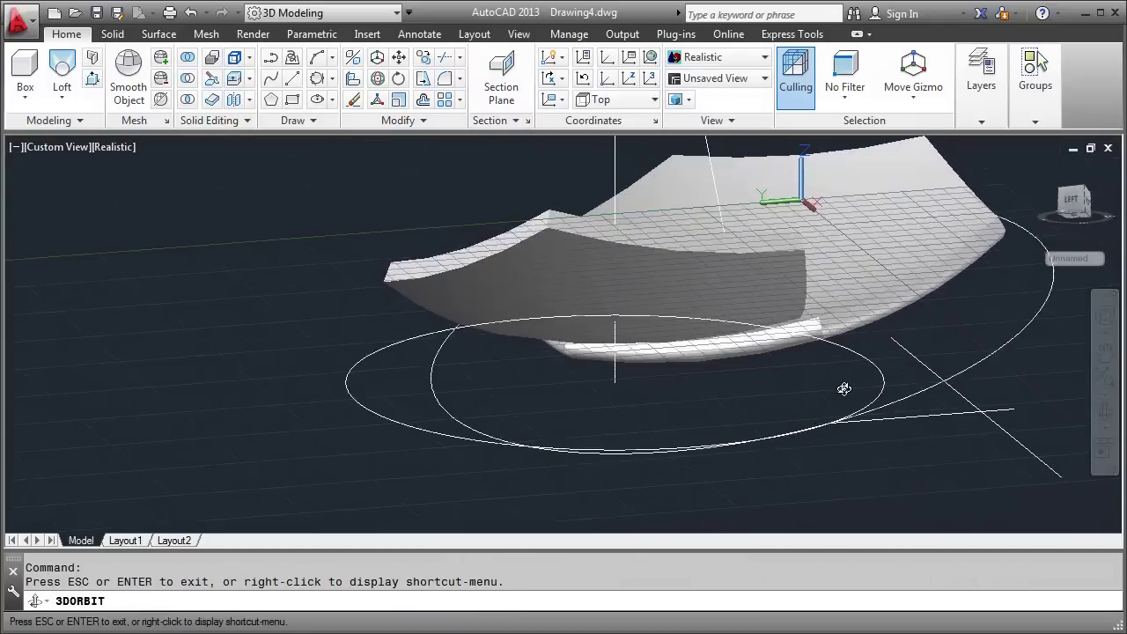
key("Escape")
Start a second fillet on the pentagonal tile's top edge, accepting the radius
type("fi")
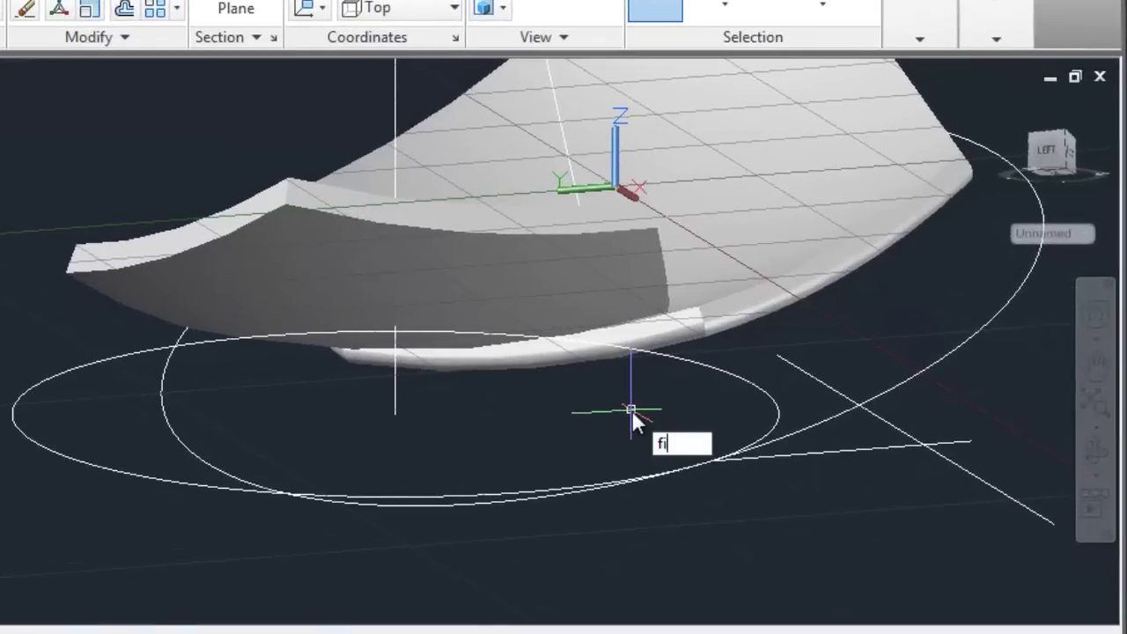
type("lle")
key("Return")
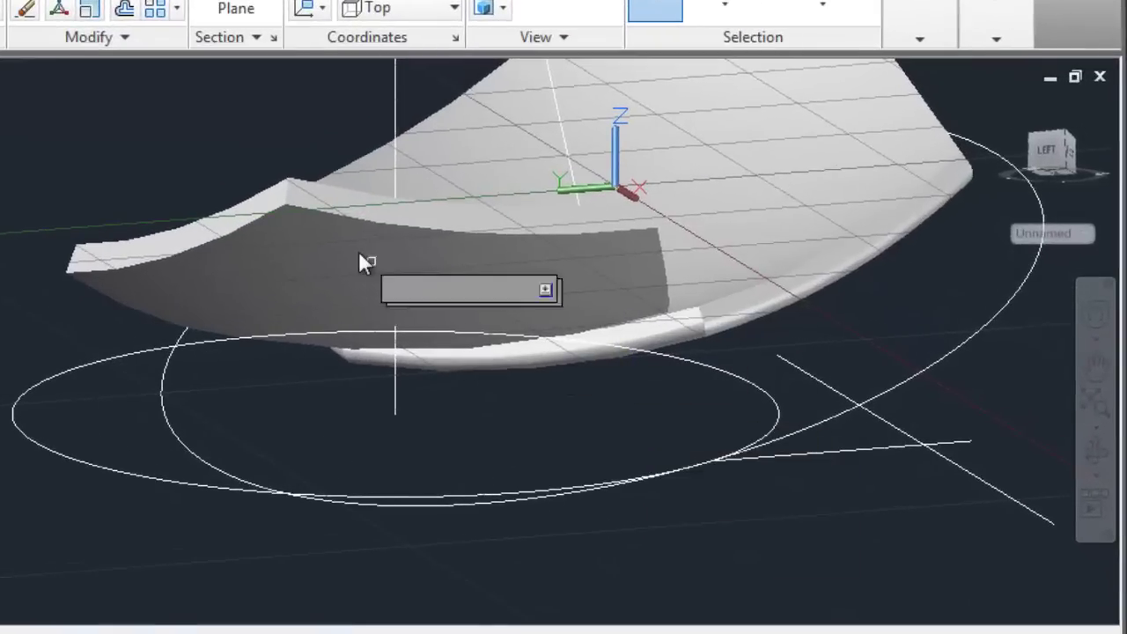
left_click(362, 222)
key("Return")
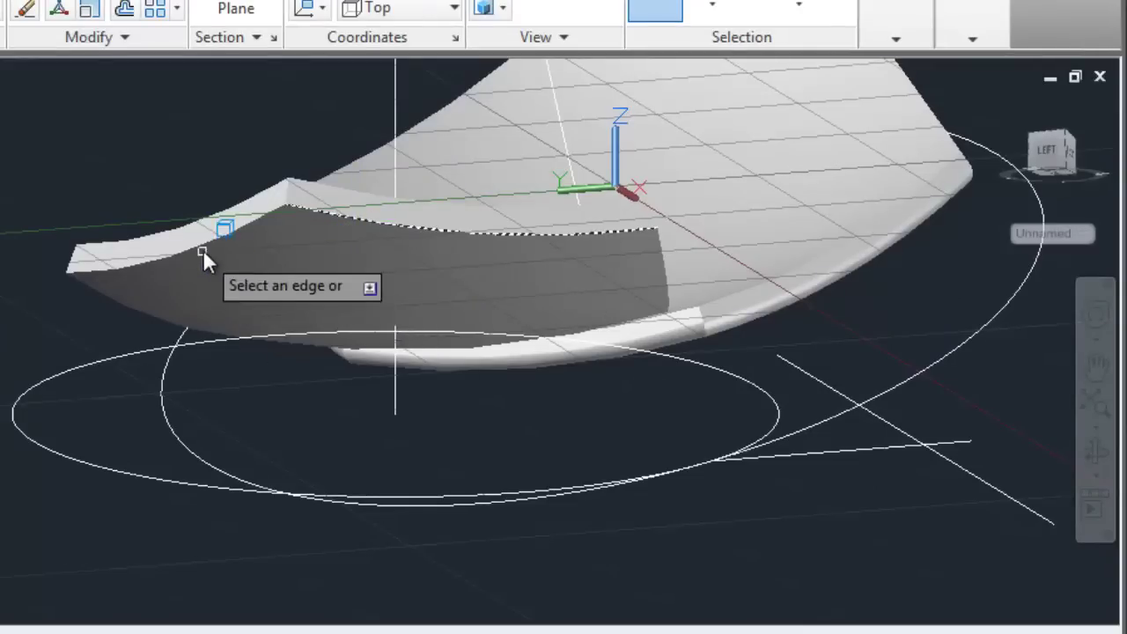
scroll(382, 192, "up", 5)
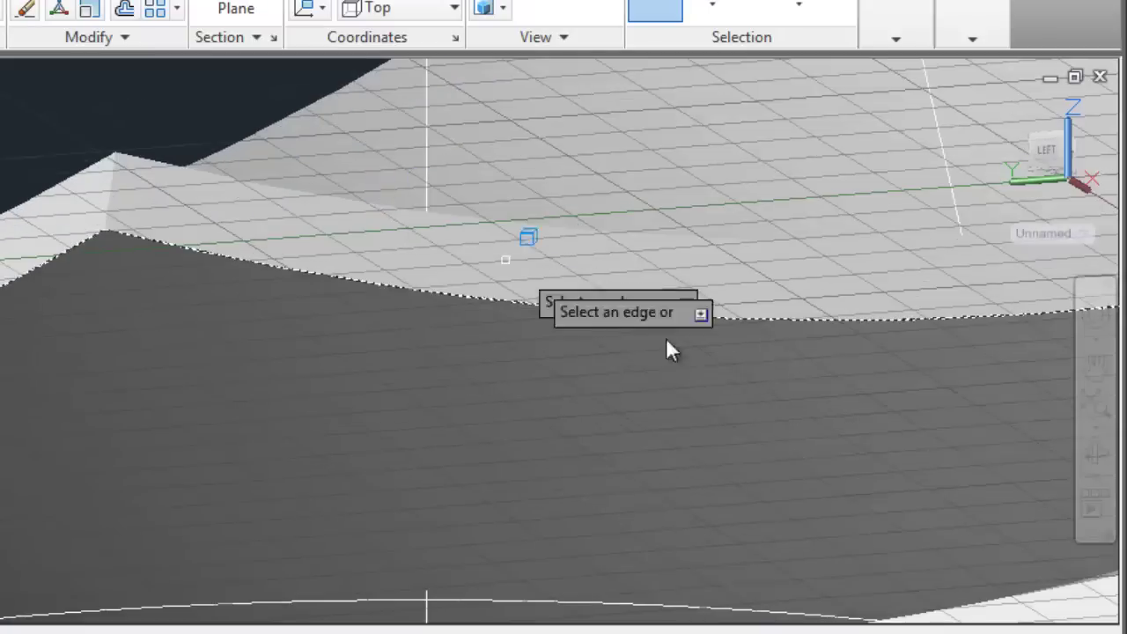
left_click(1094, 465)
mouse_move(893, 428)
left_mouse_down()
mouse_move(888, 403)
mouse_move(579, 410)
left_mouse_up()
key("Escape")
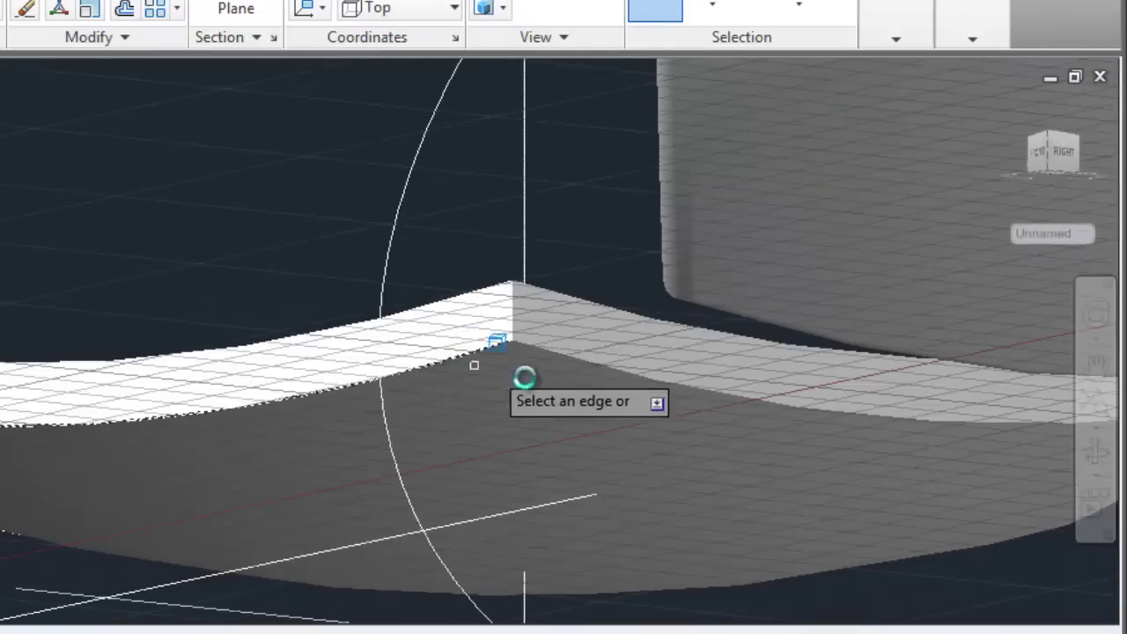
Select the remaining pentagonal rim edges and apply the fillet to five edges
left_click(1094, 453)
mouse_move(889, 437)
left_mouse_down()
mouse_move(755, 445)
mouse_move(863, 455)
left_mouse_up()
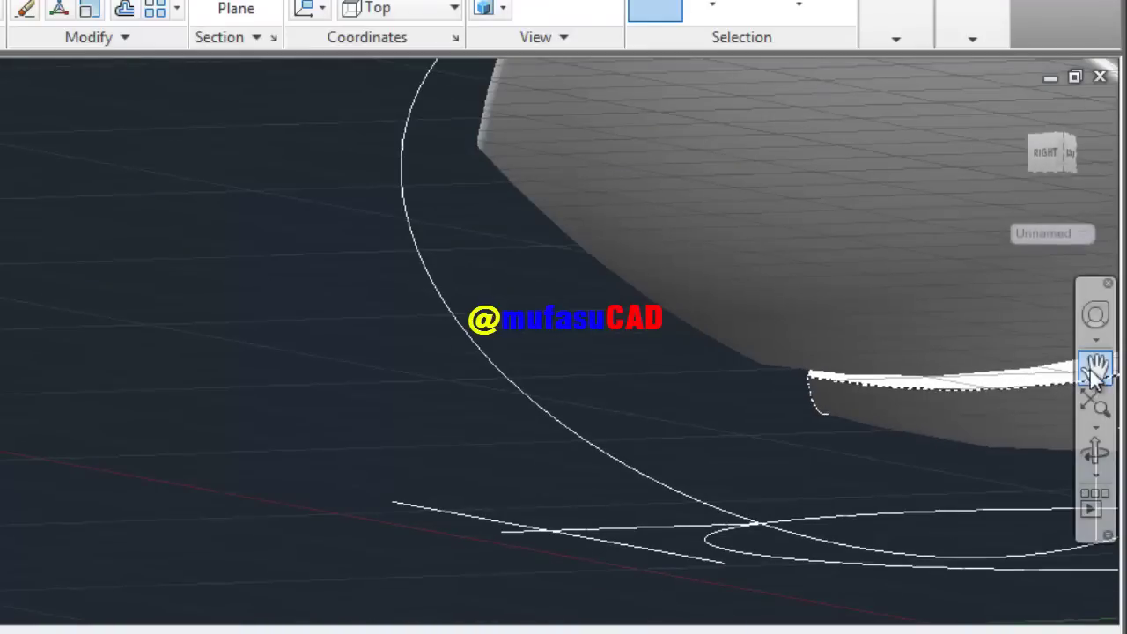
left_click(1096, 370)
mouse_move(846, 417)
left_mouse_down()
mouse_move(629, 431)
mouse_move(452, 414)
left_mouse_up()
left_click_drag(634, 415, 747, 417)
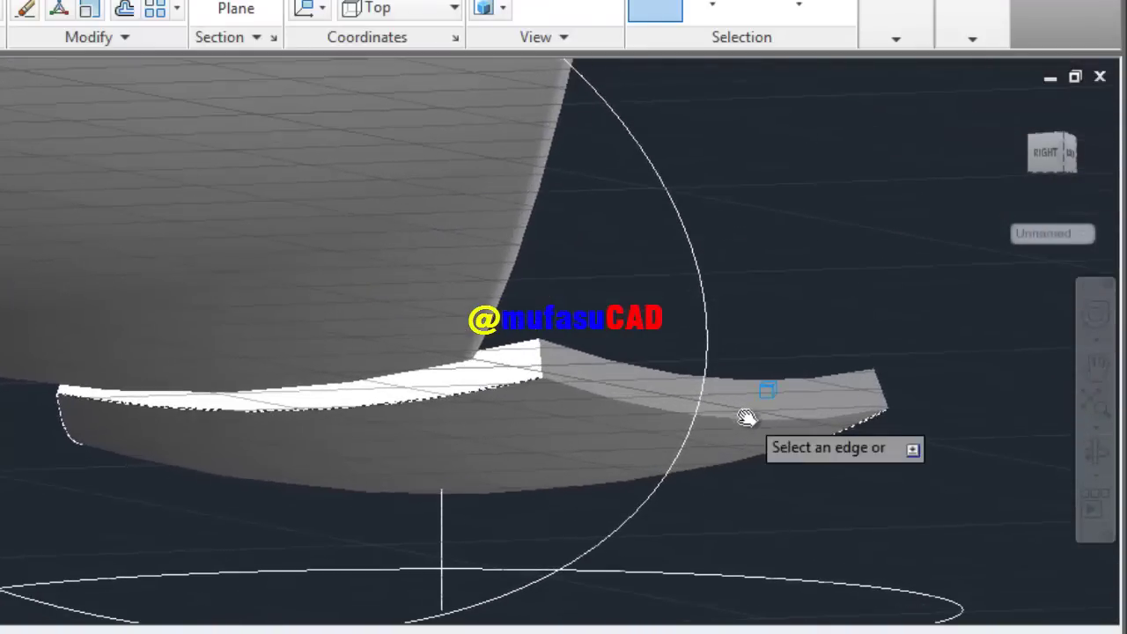
left_click(747, 419)
key("Return")
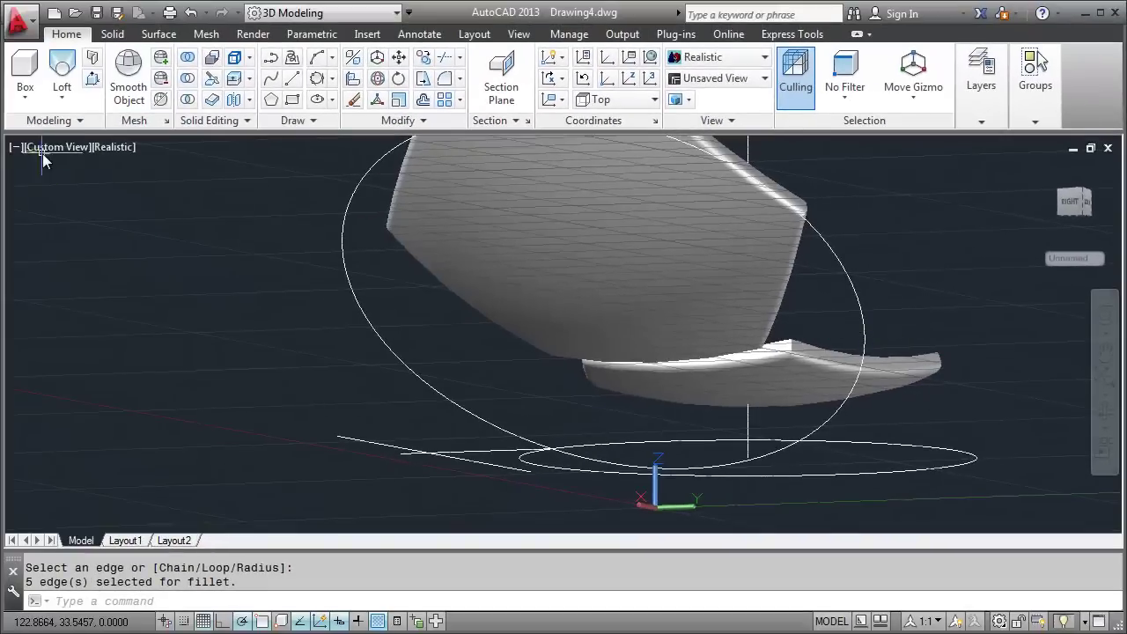
left_click(42, 150)
In Top view, move the hexagonal tile 2 units left and open Layer Properties
left_click(83, 191)
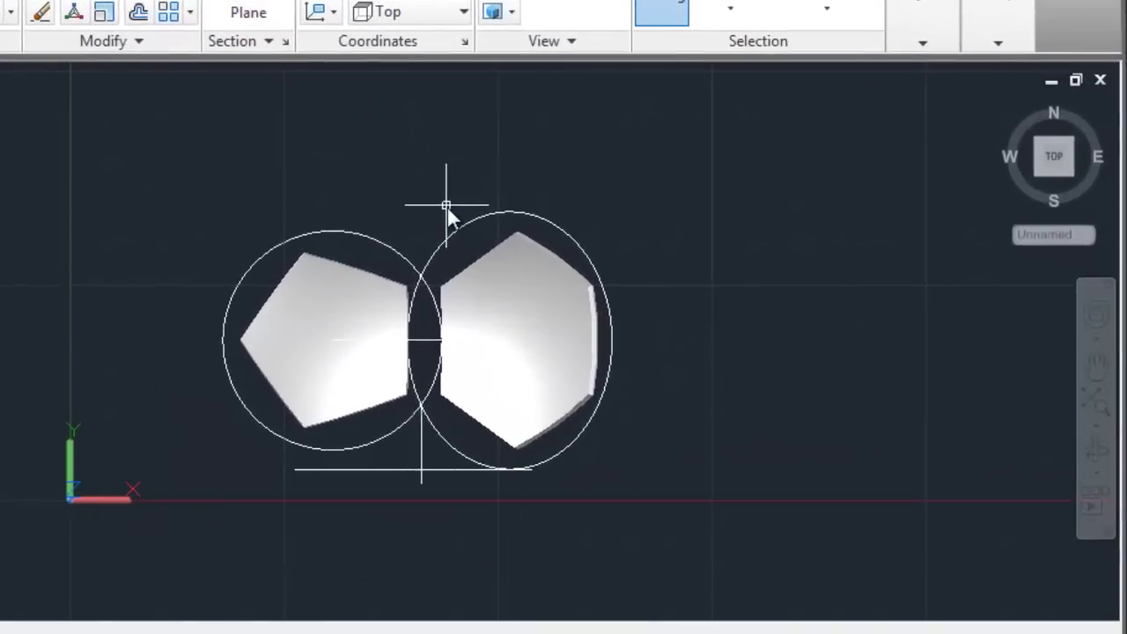
type("m")
key("Return")
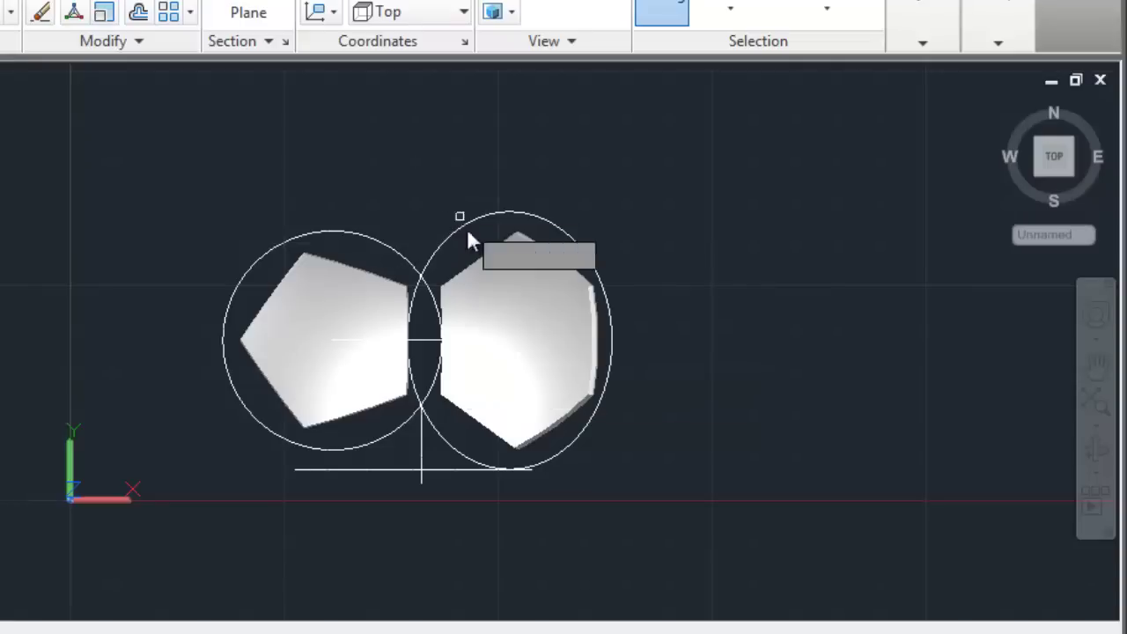
left_click(520, 264)
key("Return")
left_click(660, 143)
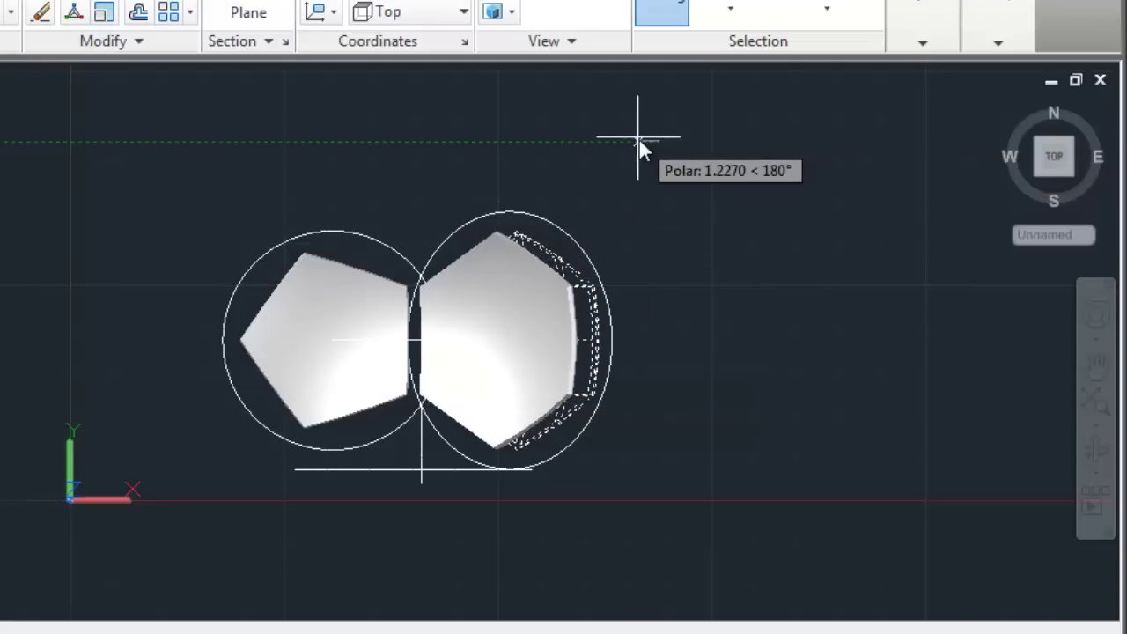
type("2")
key("Return")
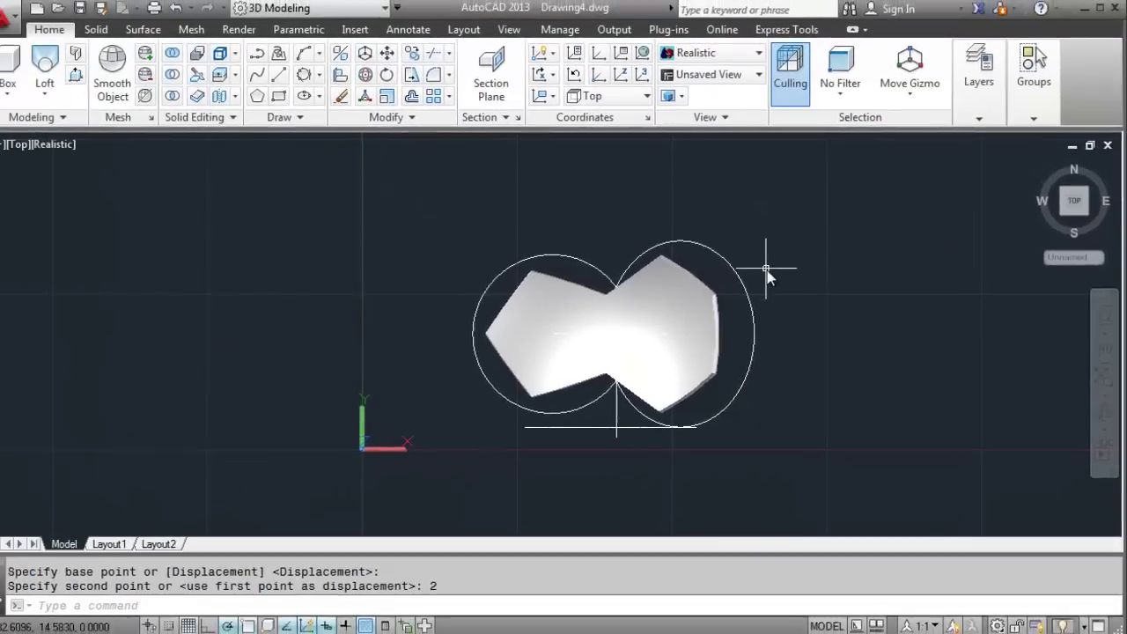
key("Escape")
type("LAYER")
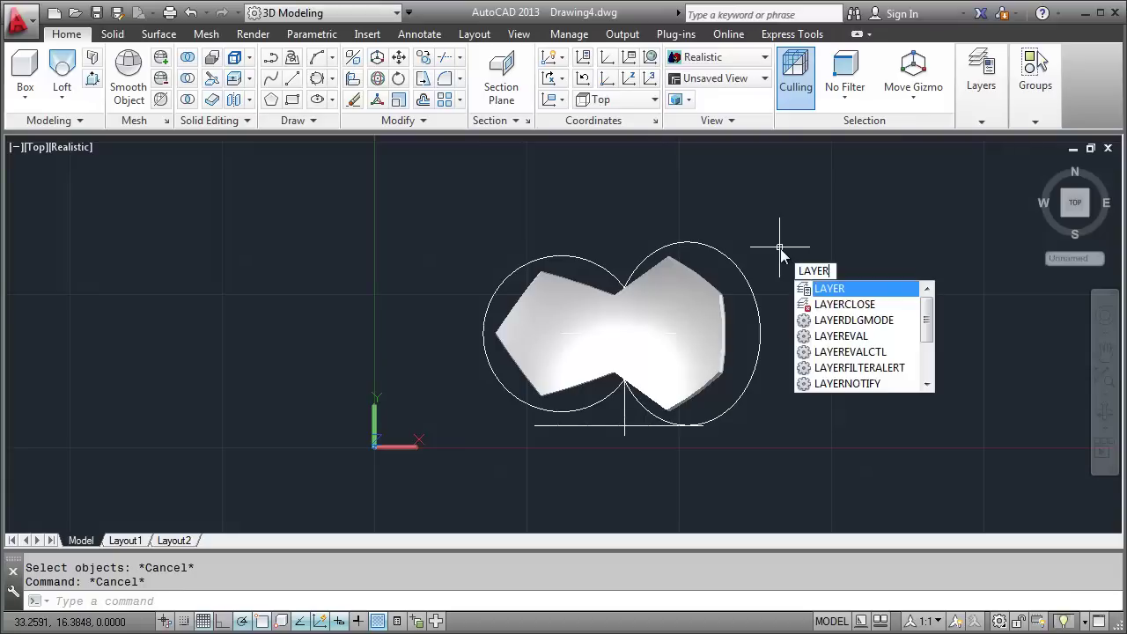
key("Return")
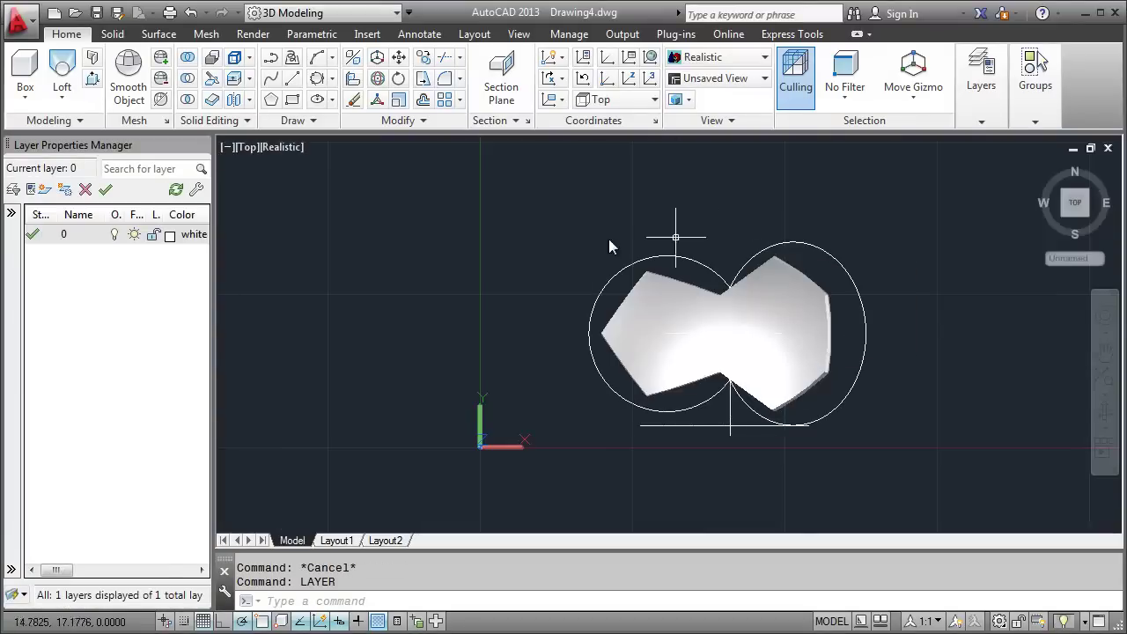
Add a new layer named Black with colour 250
left_click(44, 190)
type("Black")
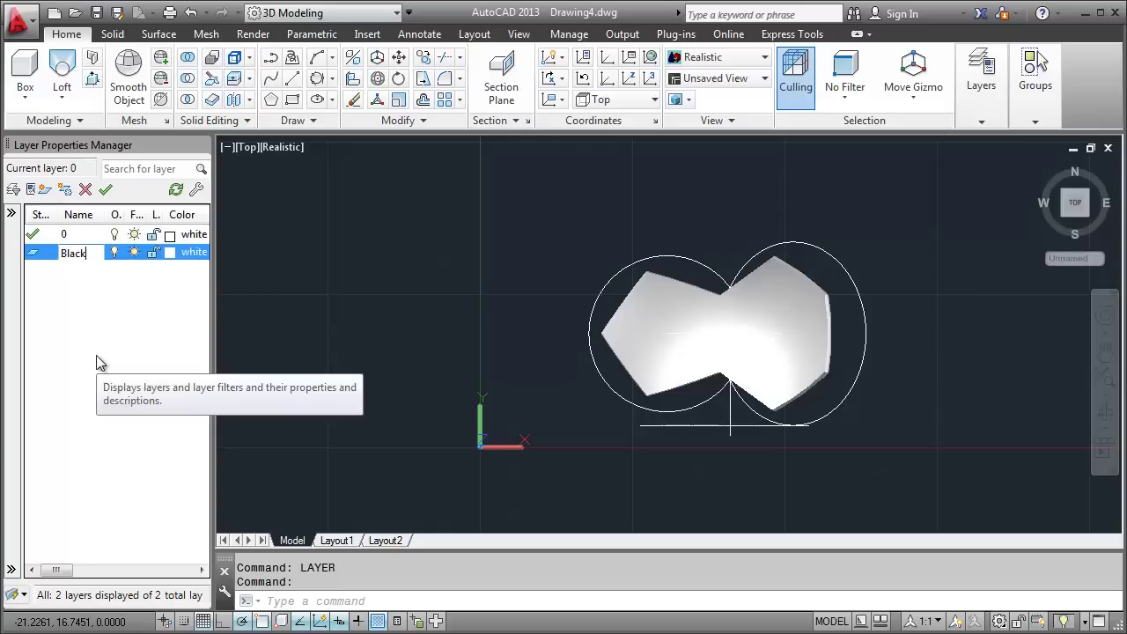
left_click(170, 252)
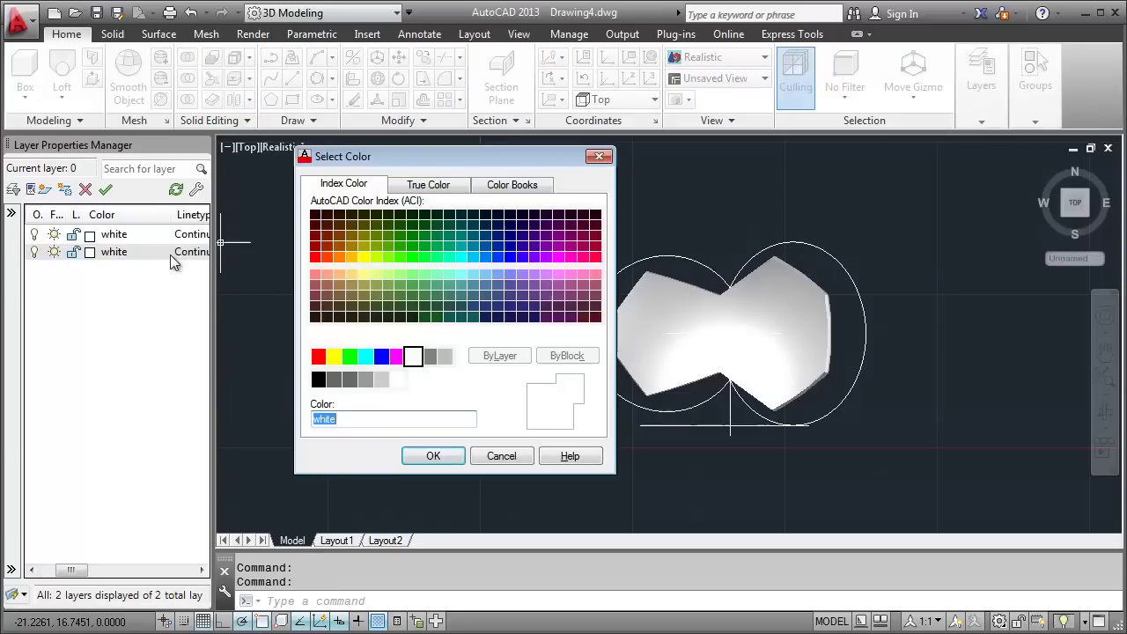
left_click(434, 456)
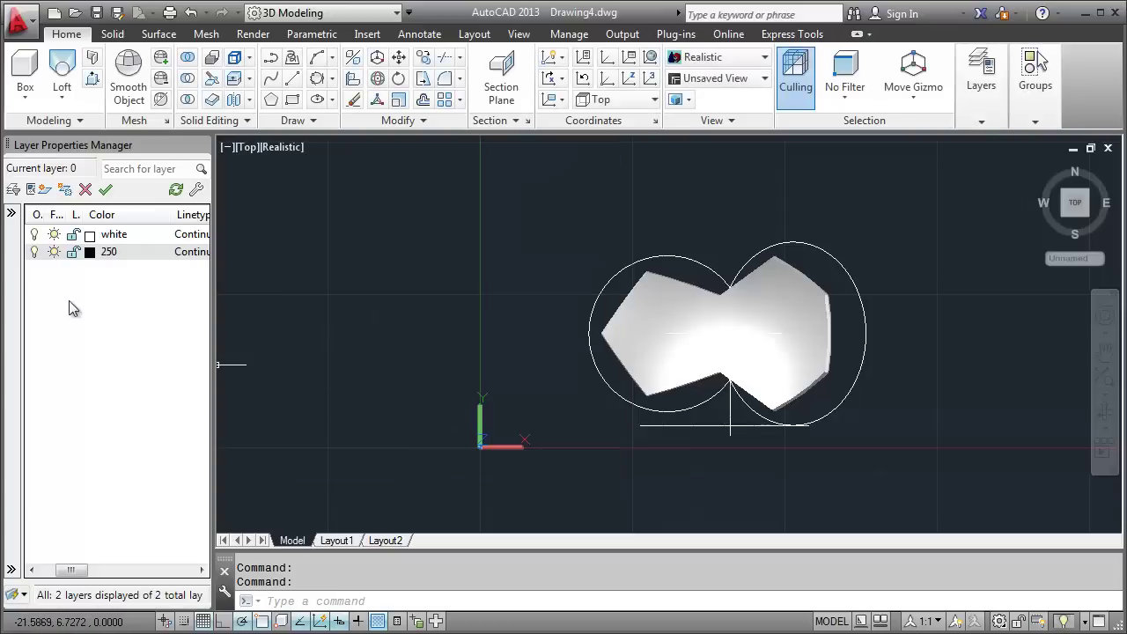
Add a White layer with colour 255, check layer 0's colour, and close the manager
left_click(45, 190)
type("White")
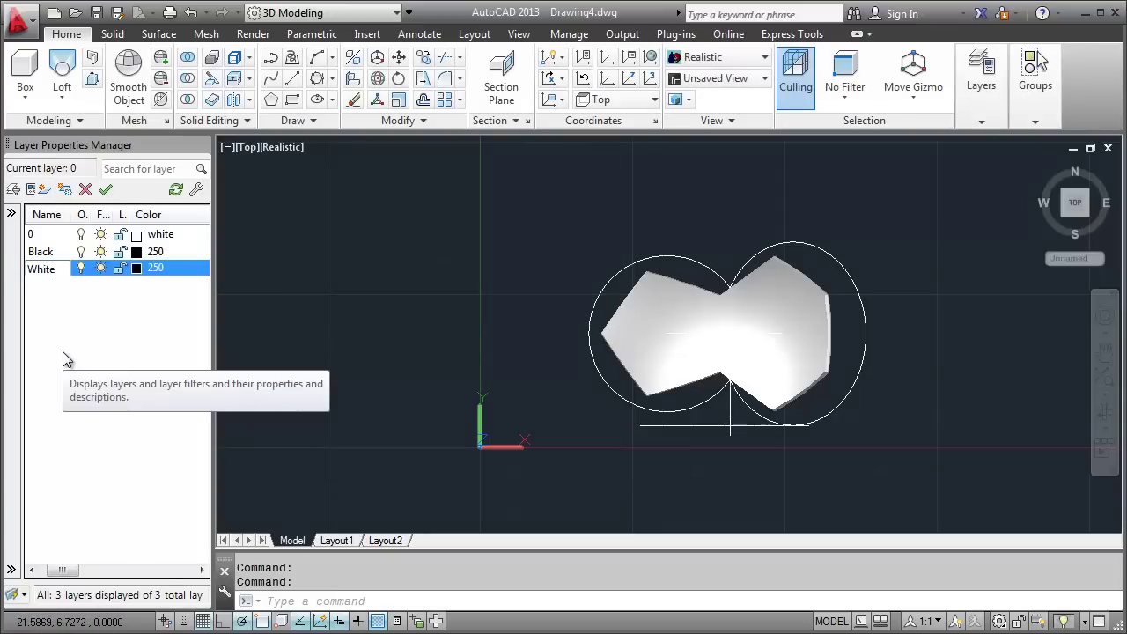
key("Return")
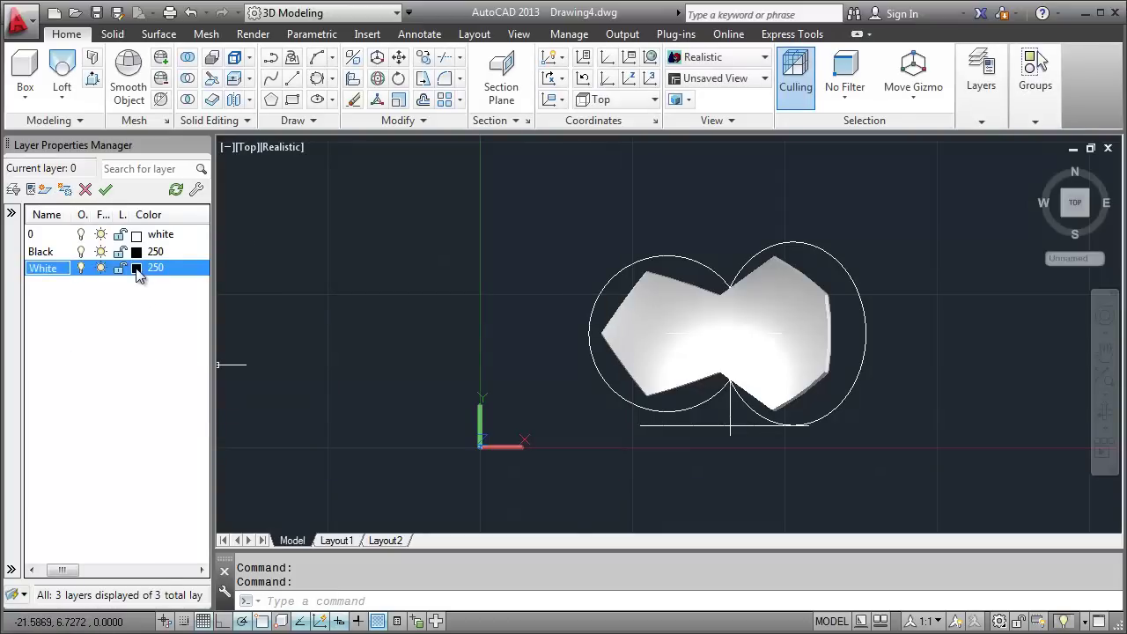
left_click(136, 269)
type("255")
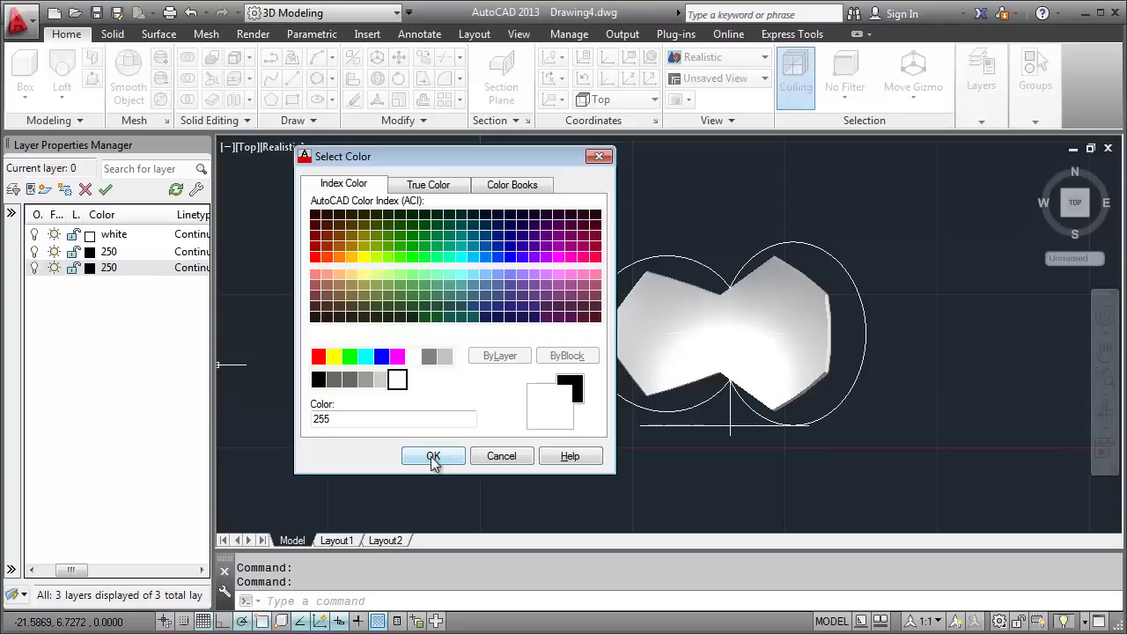
left_click(433, 456)
left_click(123, 238)
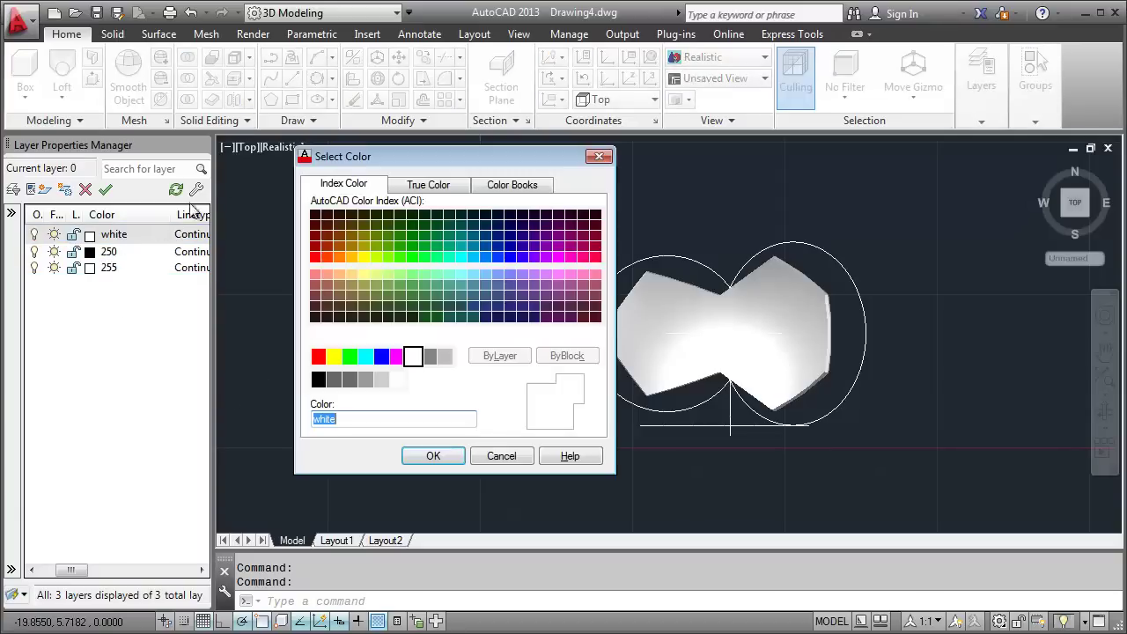
left_click(599, 157)
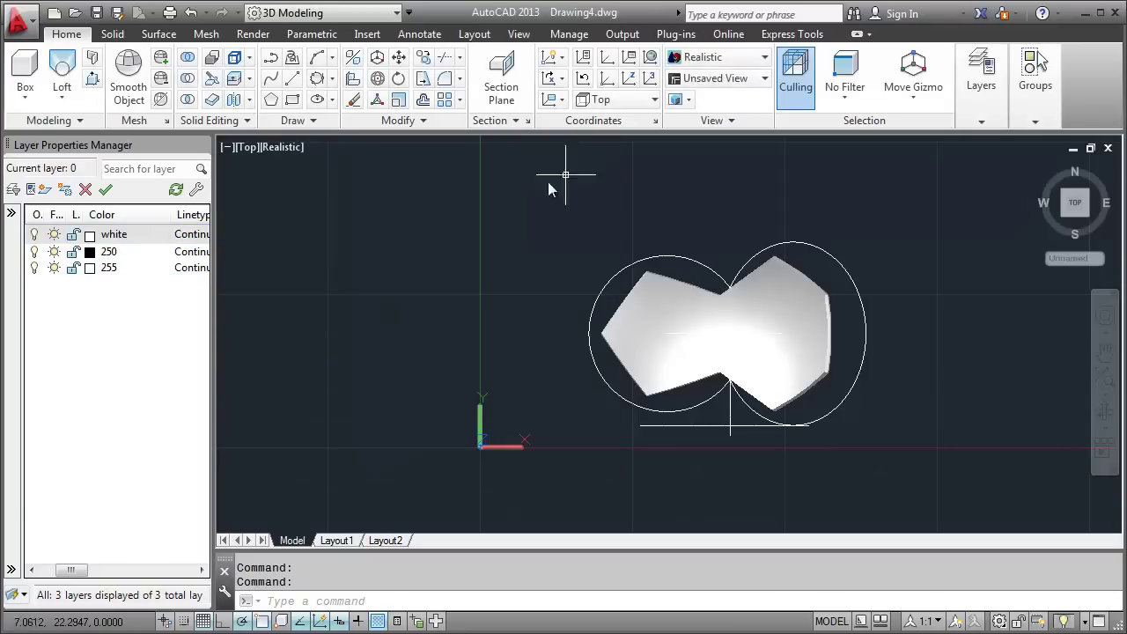
left_click(199, 147)
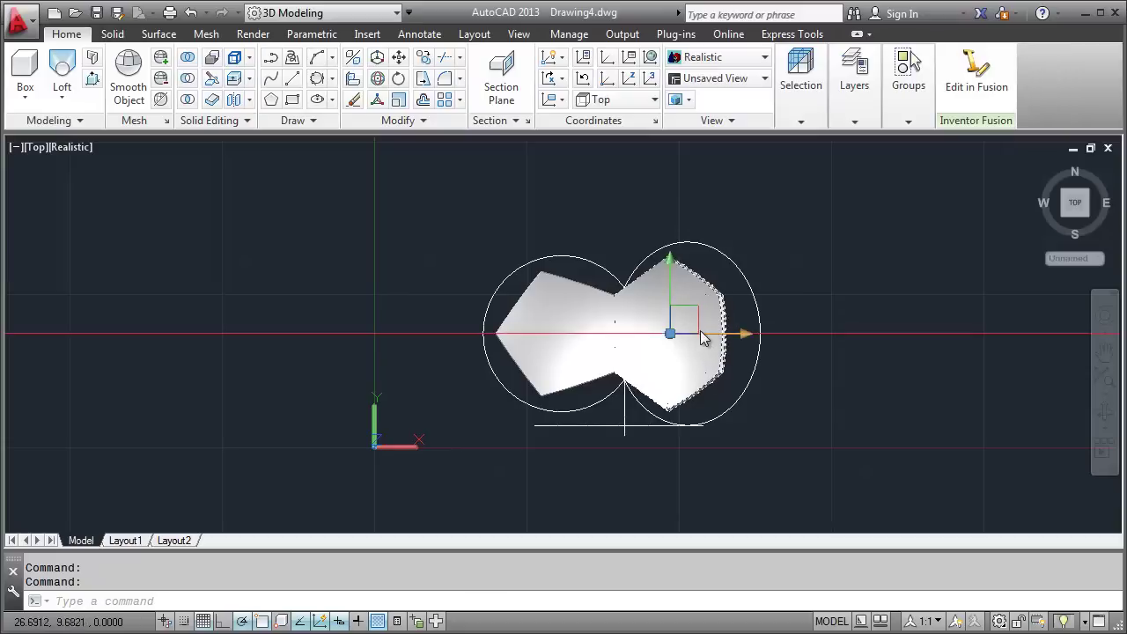
Check the White layer's colour in the Layers dropdown, leaving it unchanged
left_click(853, 121)
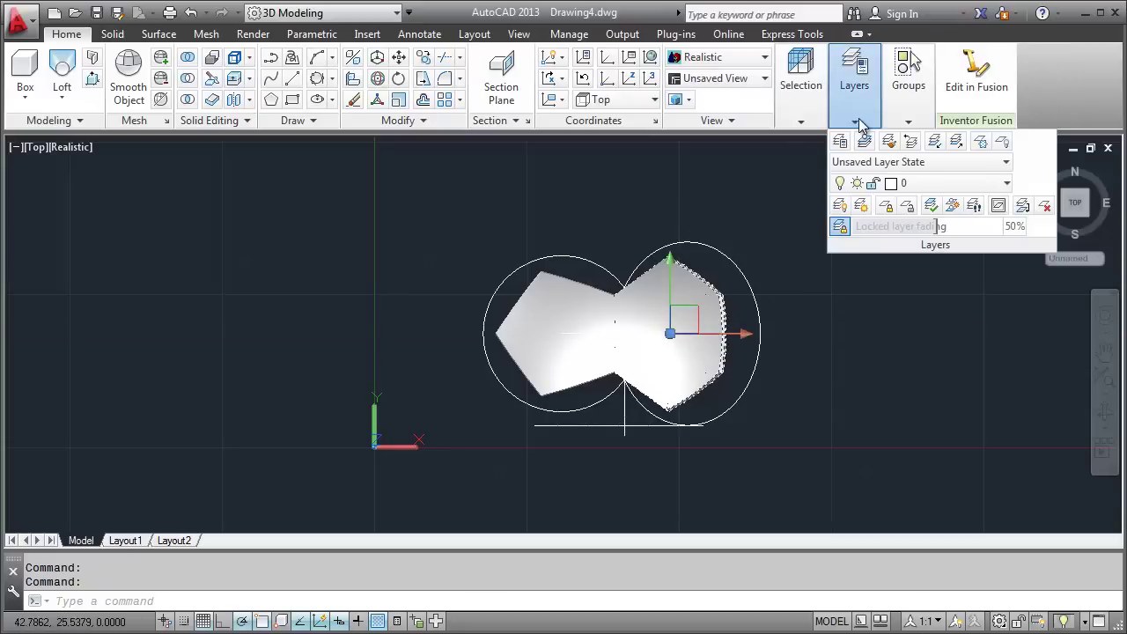
left_click(921, 184)
left_click(897, 245)
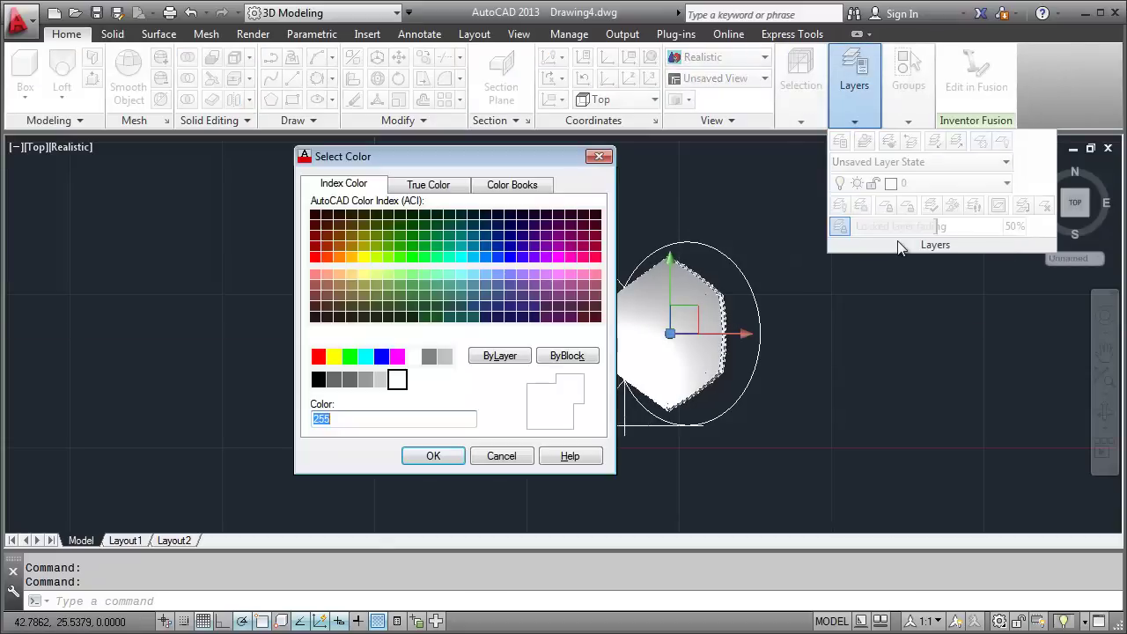
left_click(501, 456)
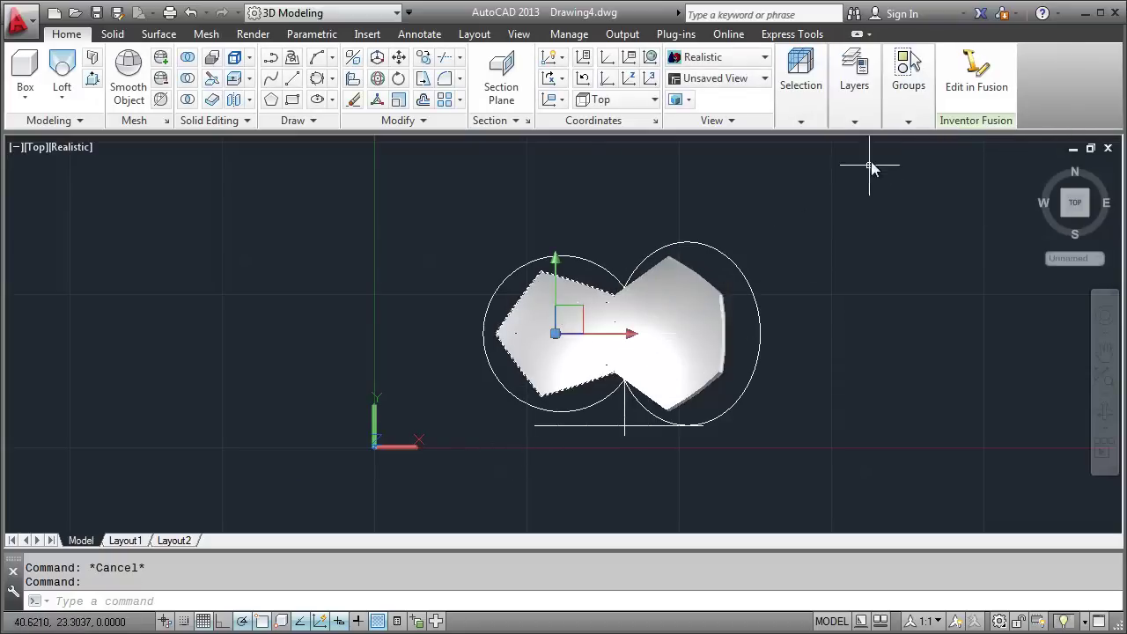
Put the pentagon tile on the Black layer and shift the view right
left_click(867, 125)
left_click(900, 183)
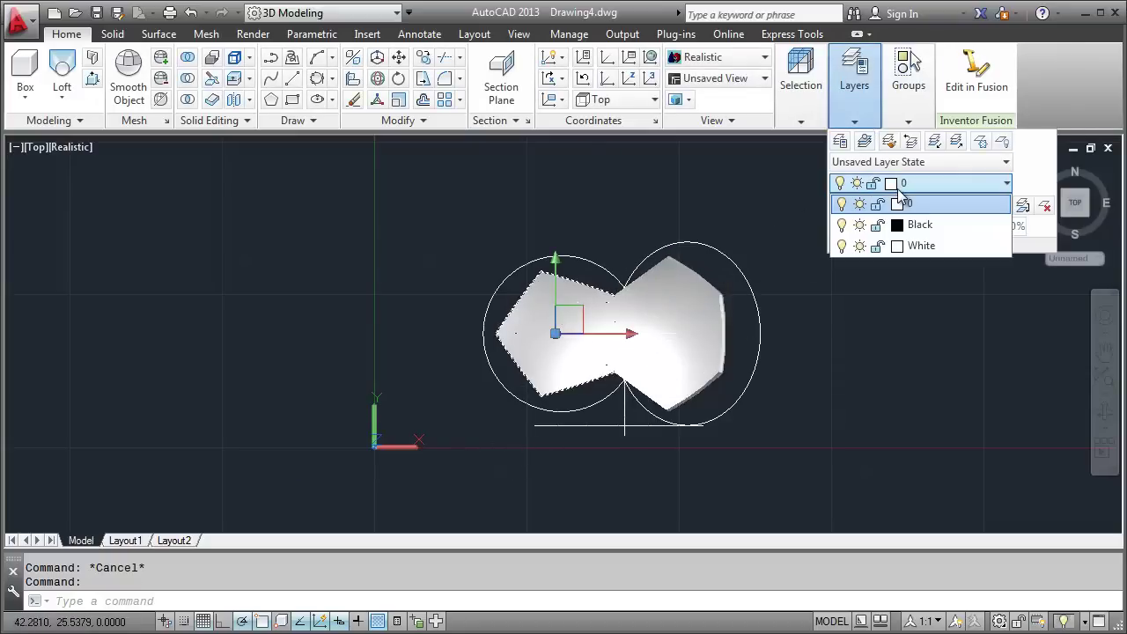
left_click(907, 225)
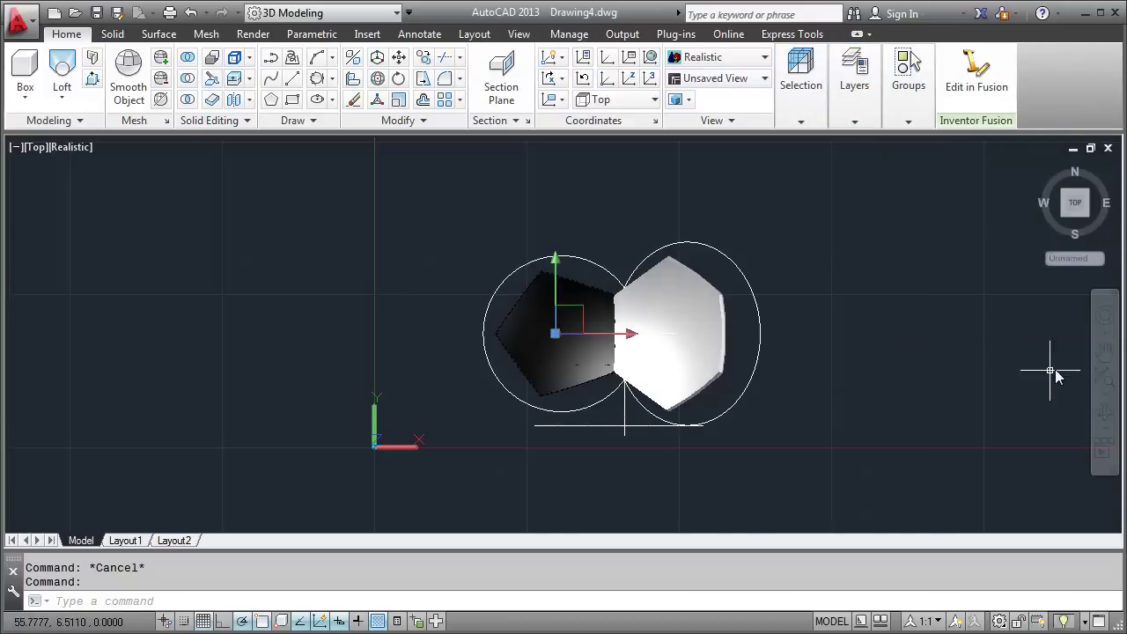
left_click(1103, 357)
left_click_drag(986, 378, 1101, 379)
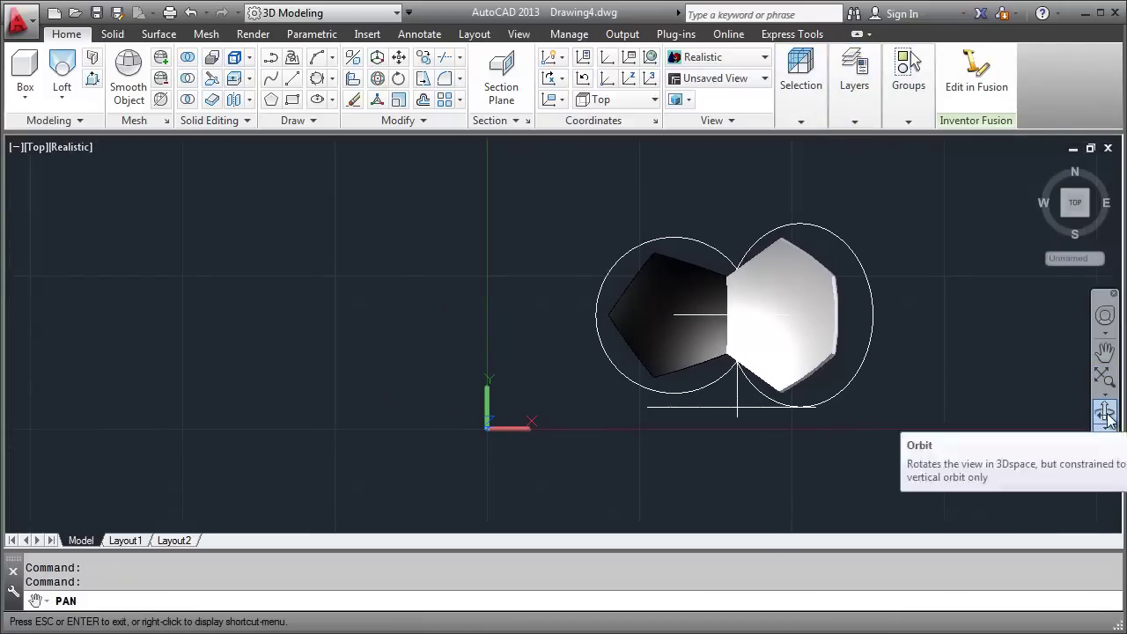
Tilt the view into 3D and zoom in on the two tiles
left_click(1103, 410)
mouse_move(880, 370)
left_mouse_down()
mouse_move(702, 356)
mouse_move(667, 239)
mouse_move(655, 264)
mouse_move(657, 248)
left_mouse_up()
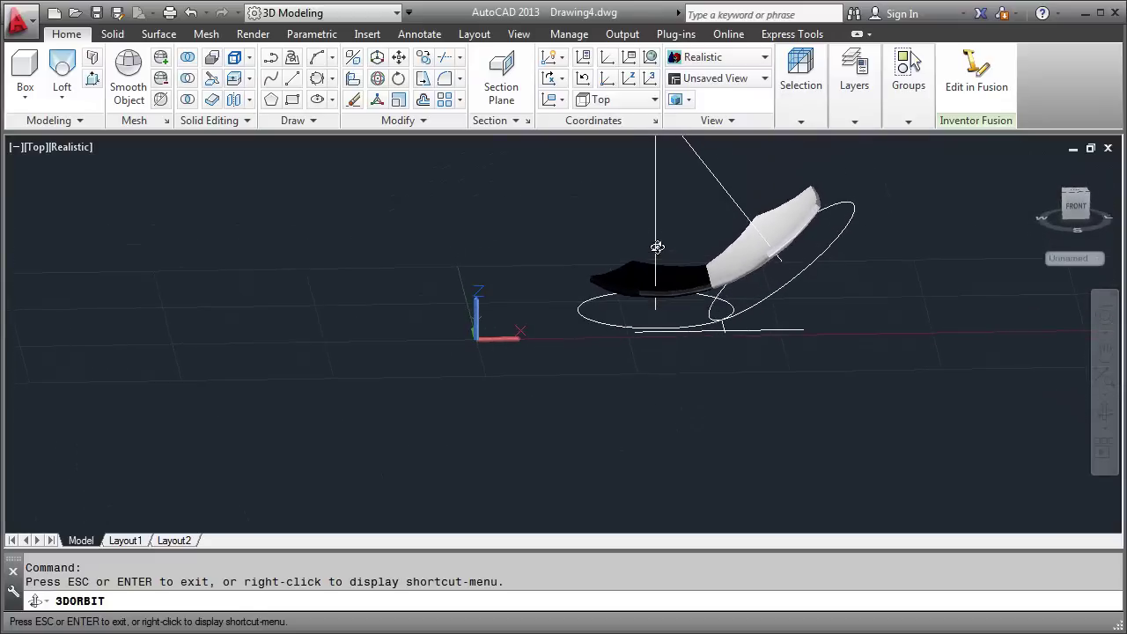
left_click(1106, 357)
scroll(725, 334, "up", 2)
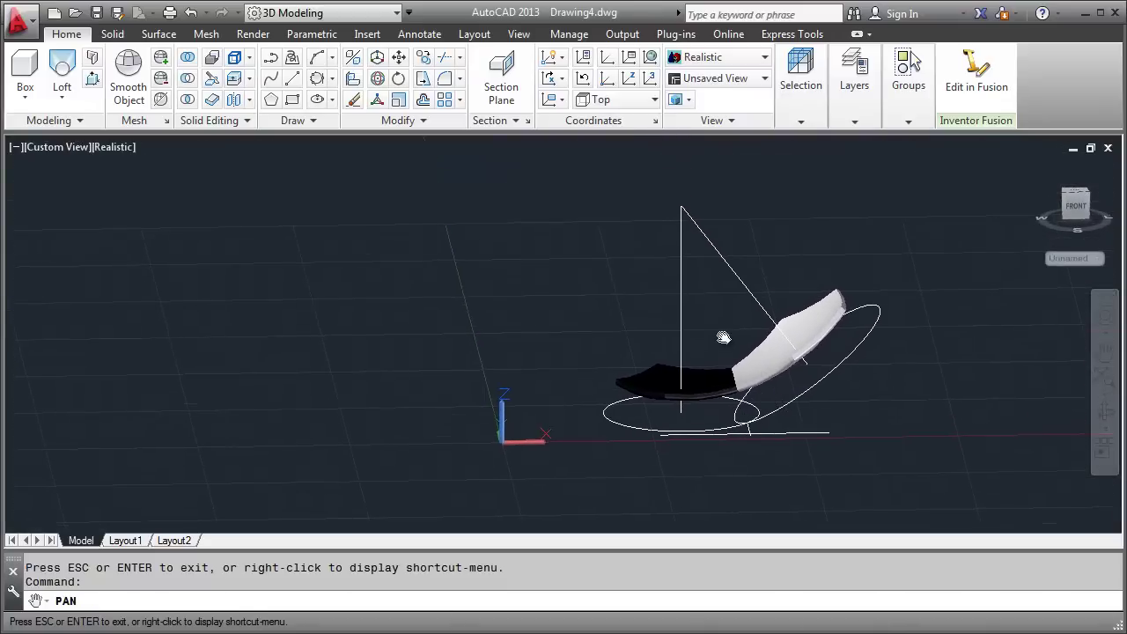
scroll(725, 334, "up", 2)
scroll(702, 310, "up", 1)
key("Escape")
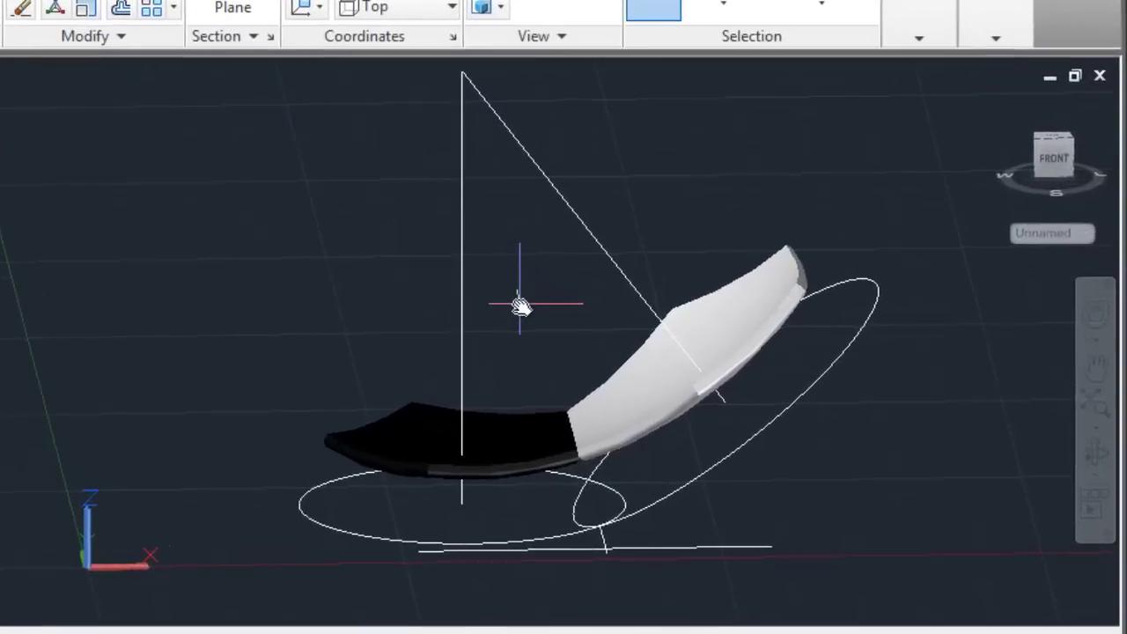
Polar-array the white hexagon 5 times through 360° about the vertical line's base
type("-array")
key("Return")
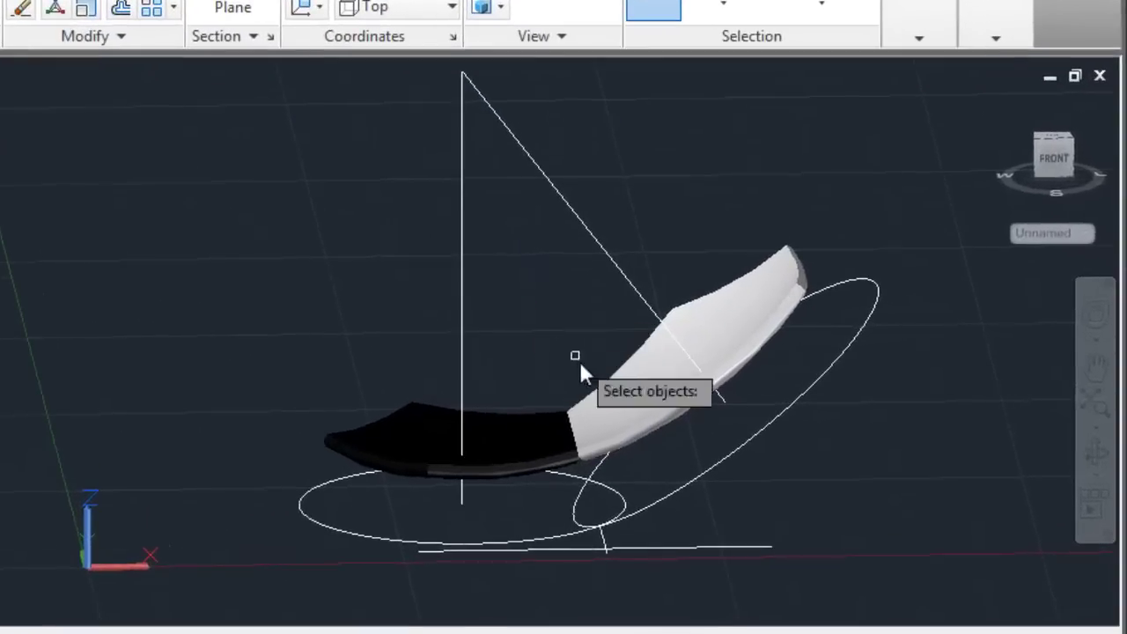
left_click(625, 388)
key("Return")
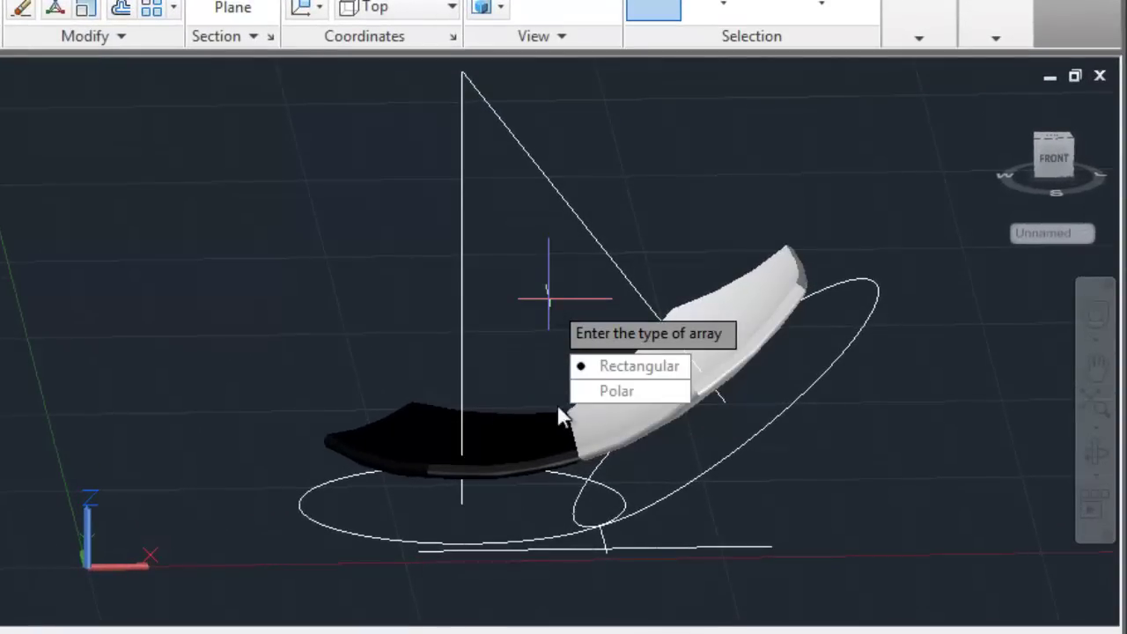
left_click(596, 391)
left_click(462, 506)
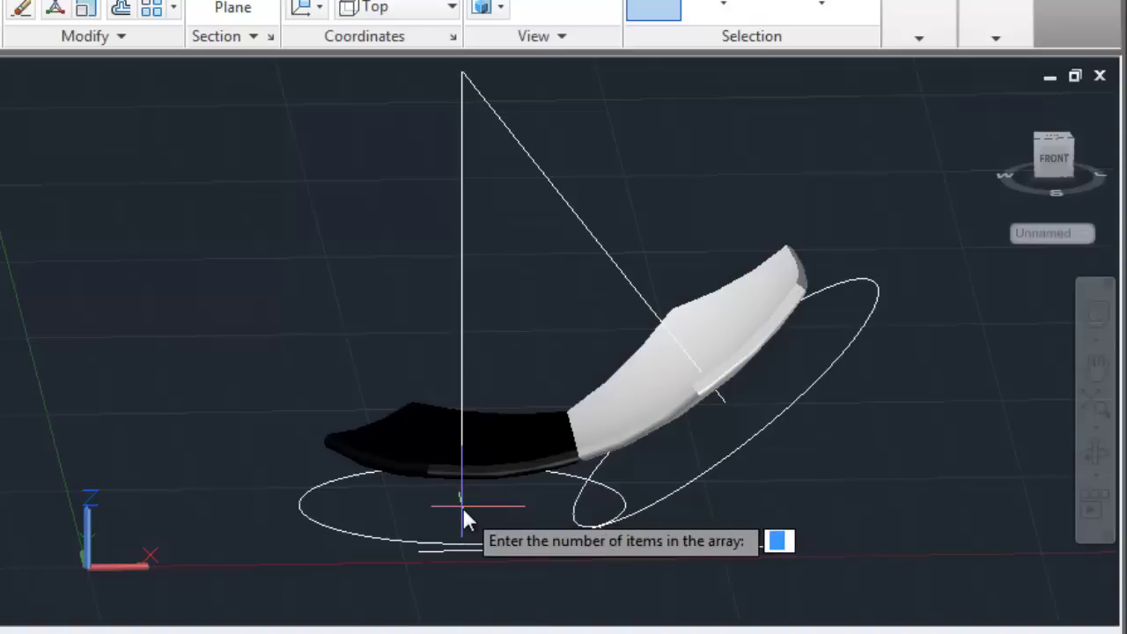
type("5")
key("Return")
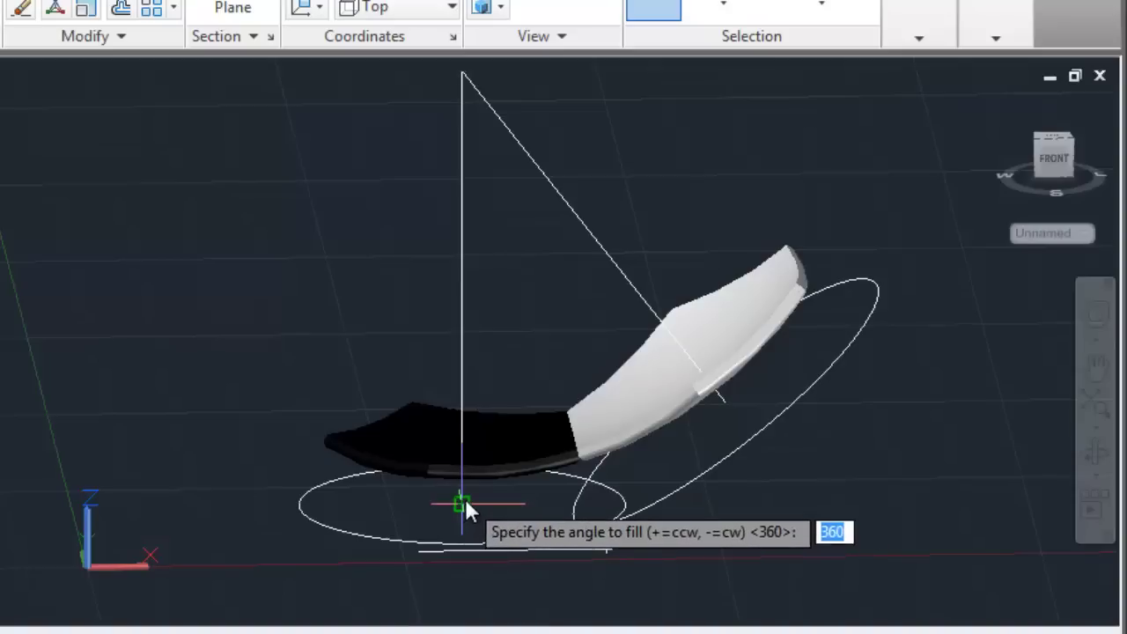
key("Return")
key("Return")
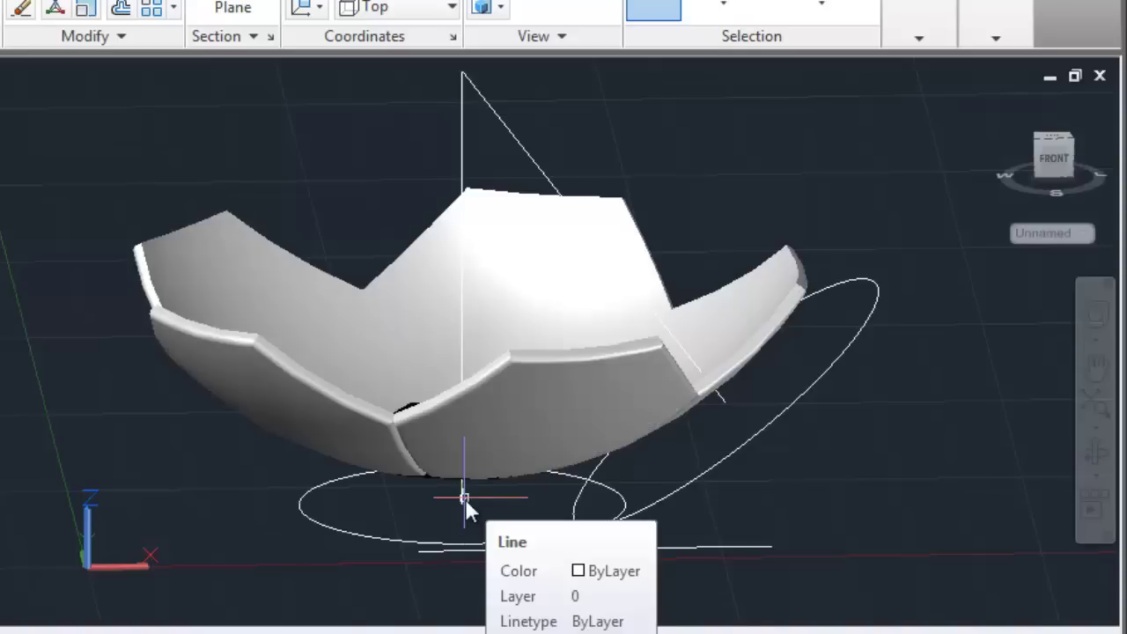
mouse_move(438, 438)
left_mouse_down()
mouse_move(521, 242)
mouse_move(619, 238)
mouse_move(672, 276)
mouse_move(669, 335)
mouse_move(555, 412)
mouse_move(428, 448)
mouse_move(538, 431)
mouse_move(505, 493)
mouse_move(436, 477)
mouse_move(364, 514)
mouse_move(345, 491)
left_mouse_up()
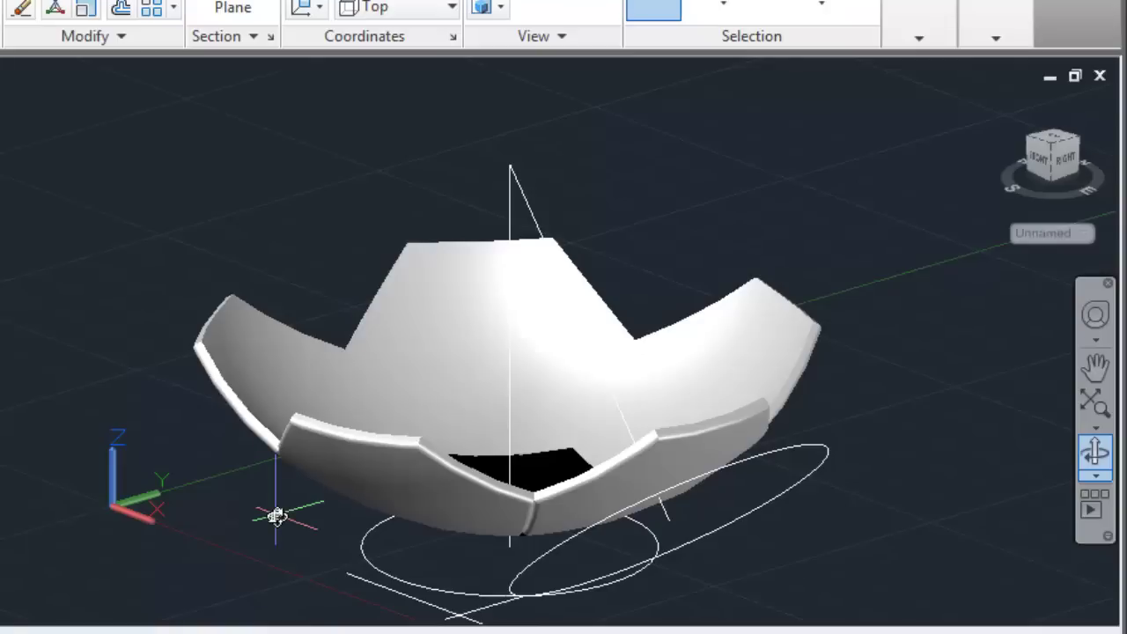
type("CO")
Copy the black pentagon tile to a spot right of the bowl and orbit to view both
key("Return")
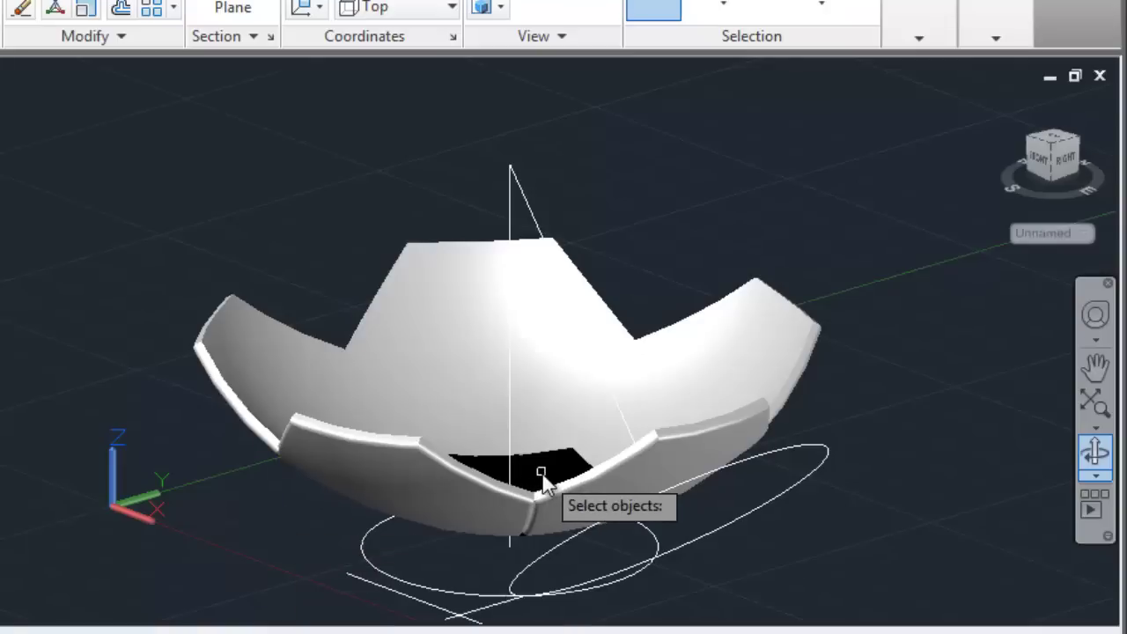
left_click(538, 533)
key("Return")
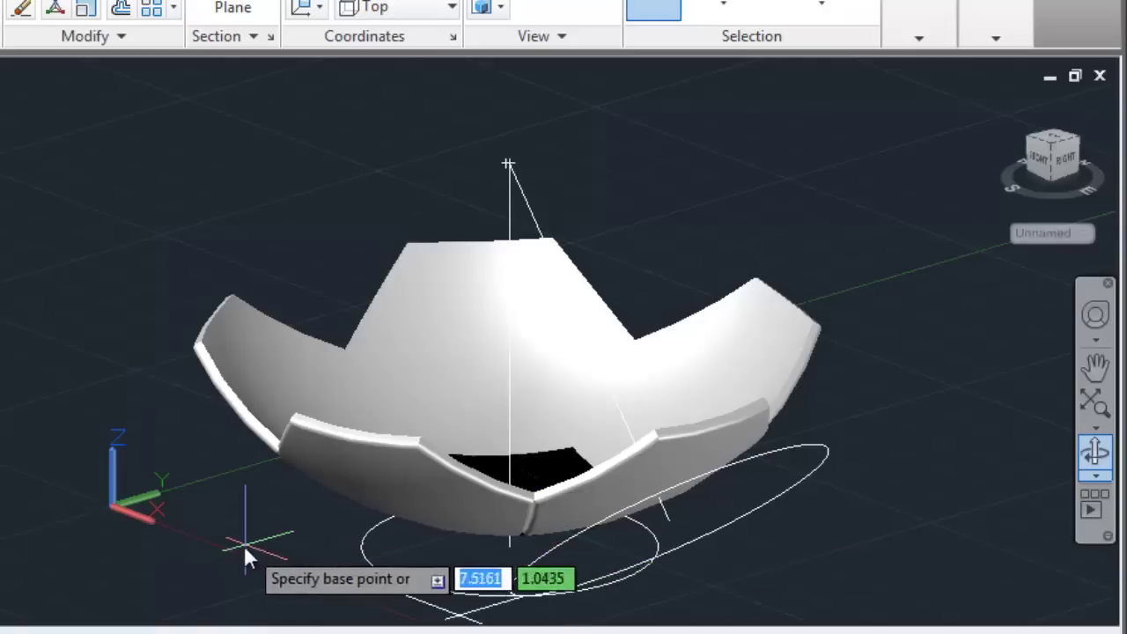
left_click(244, 543)
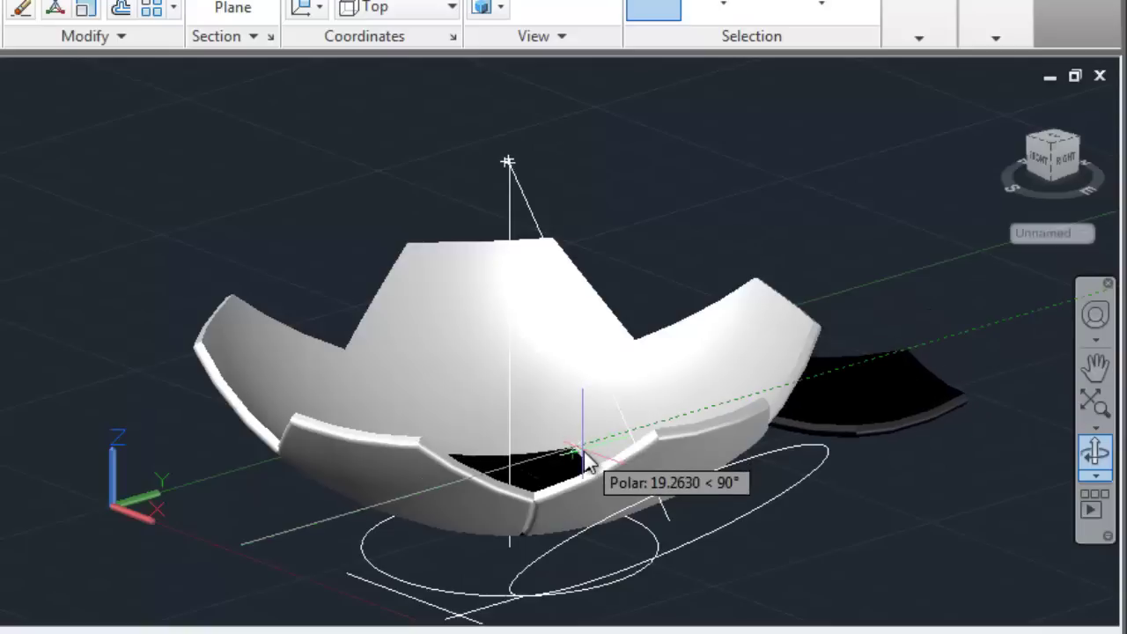
left_click(1103, 471)
mouse_move(913, 418)
left_mouse_down()
mouse_move(878, 446)
mouse_move(810, 432)
mouse_move(843, 455)
mouse_move(853, 429)
left_mouse_up()
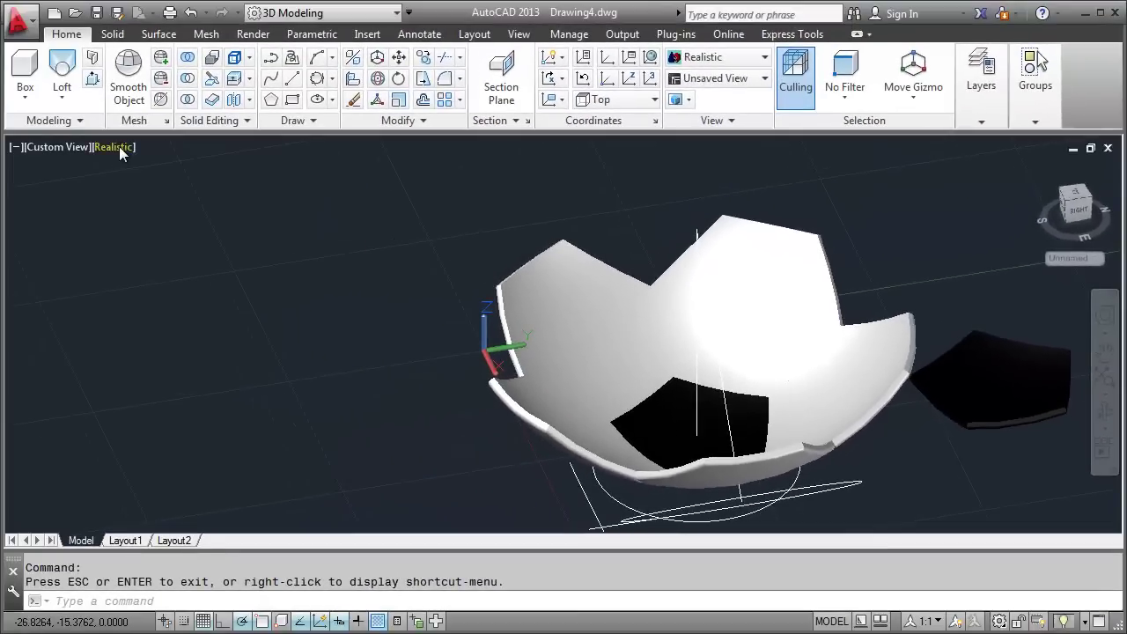
left_click(121, 150)
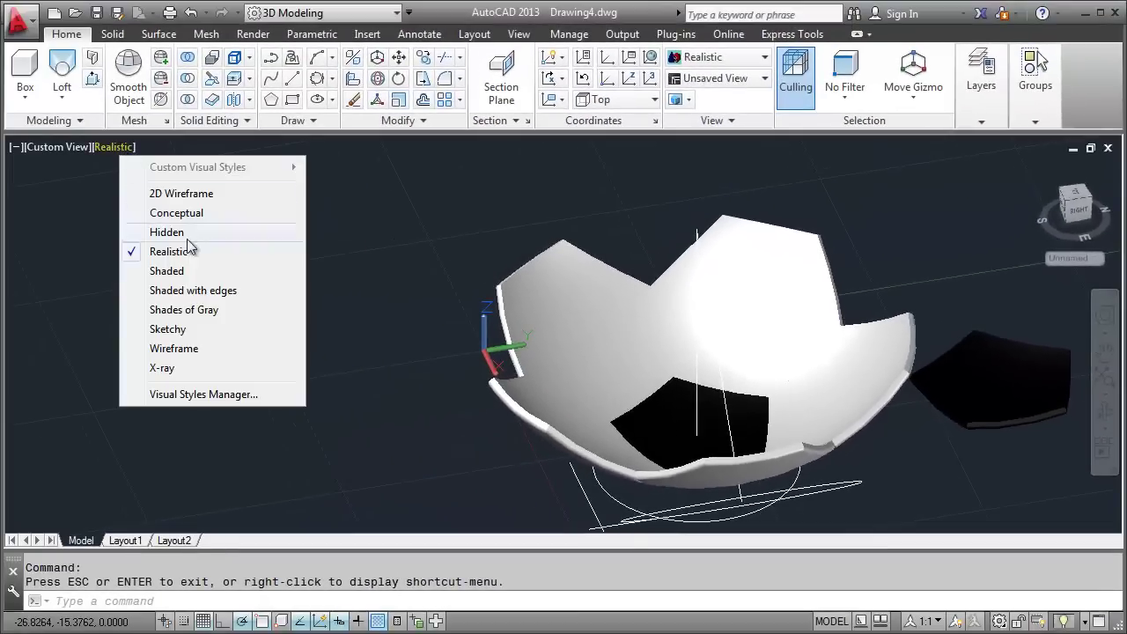
left_click(211, 315)
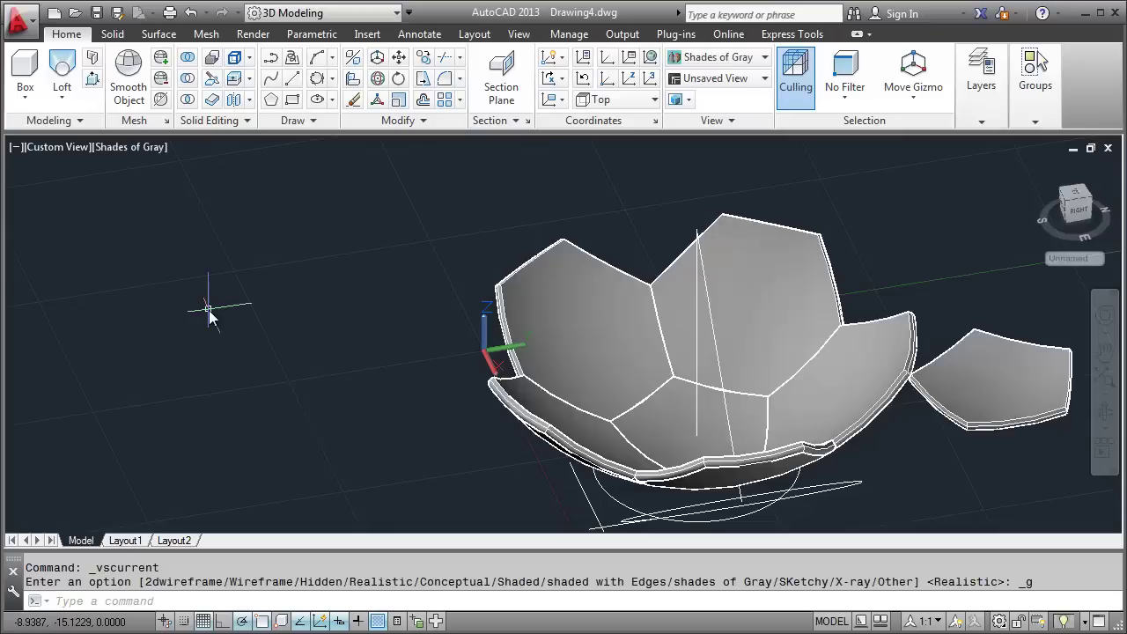
scroll(984, 366, "up", 3)
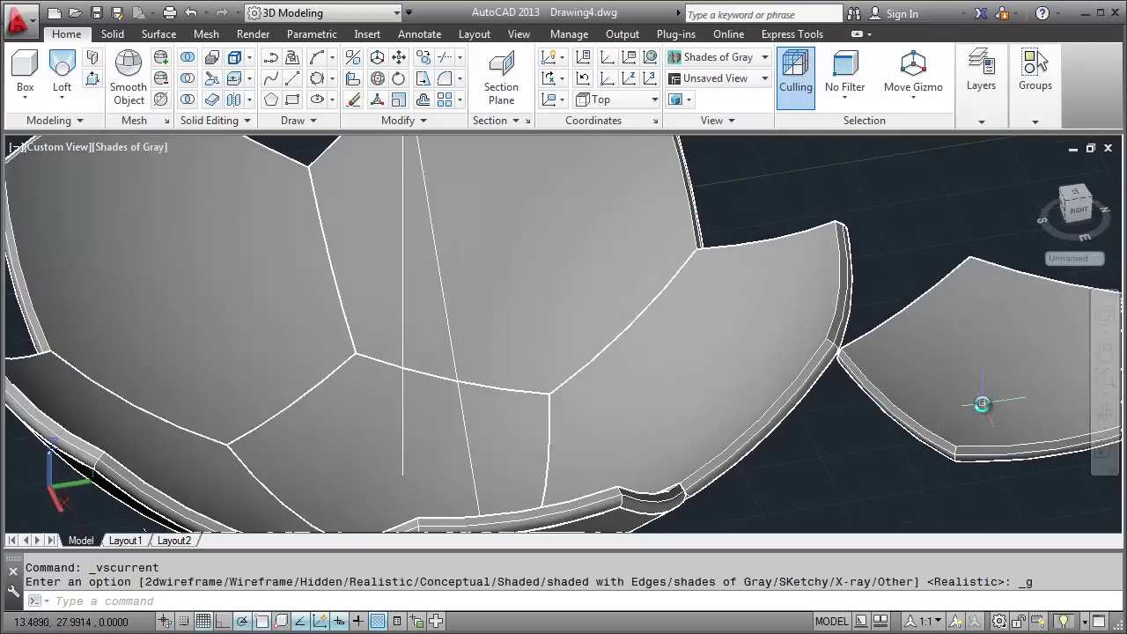
scroll(980, 412, "up", 2)
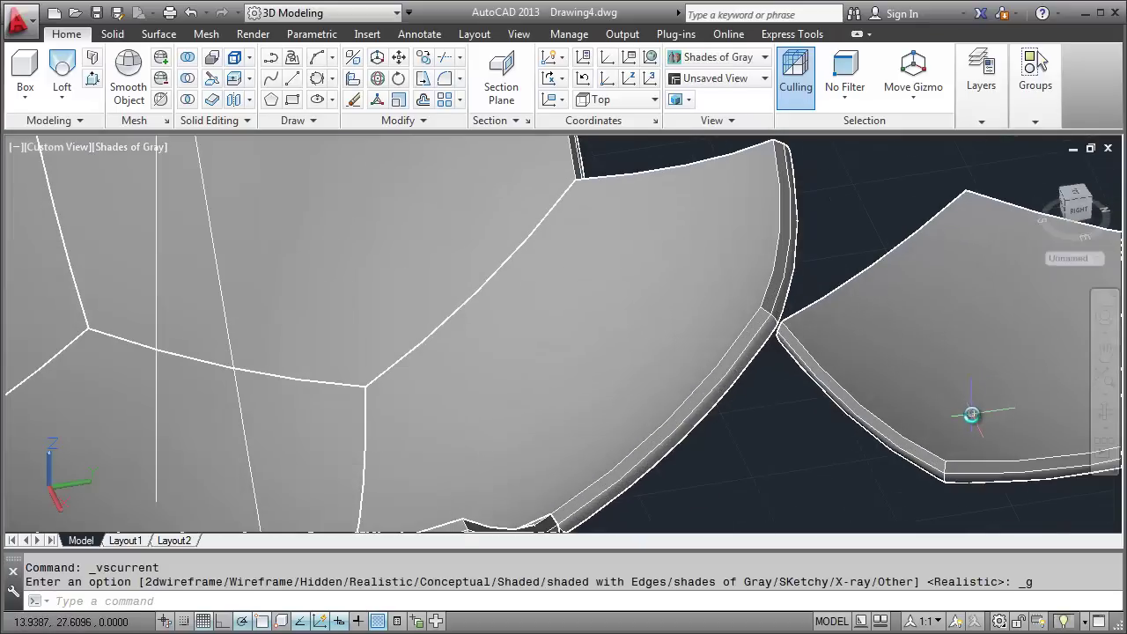
Start 3DALIGN on the loose tile and snap its three source corners
type("3")
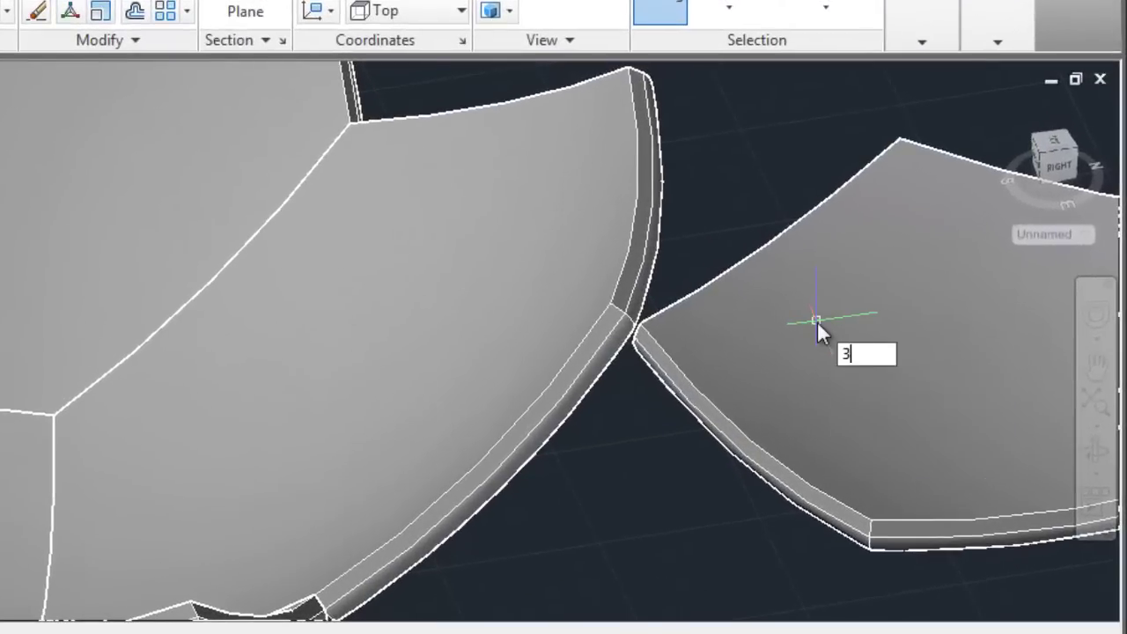
type("D")
key("Return")
left_click(819, 377)
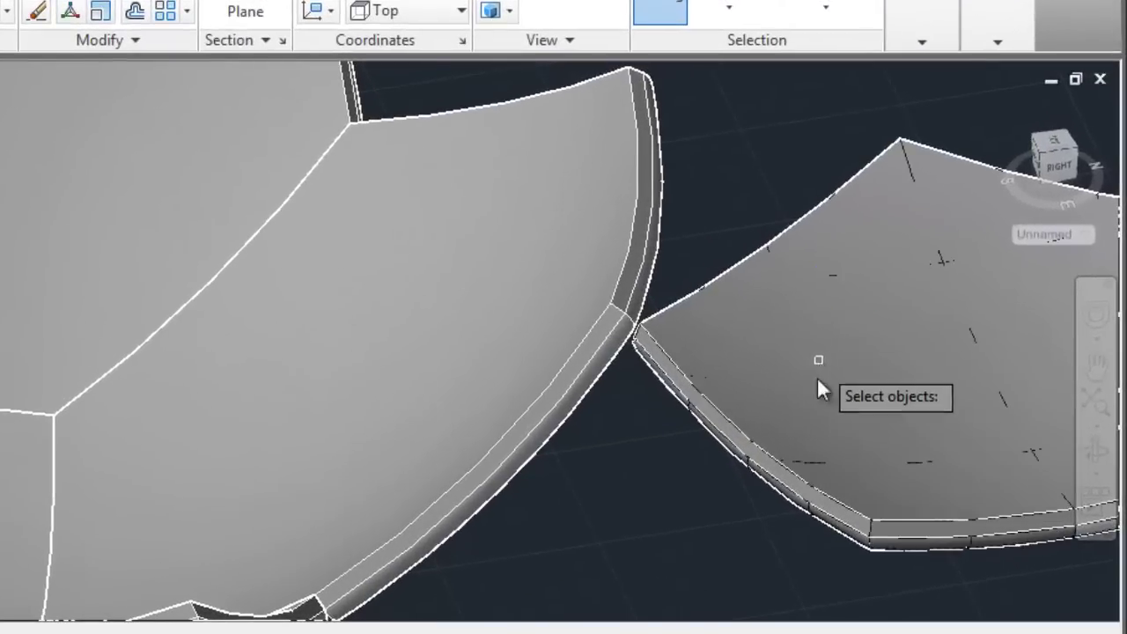
key("Return")
left_click(869, 524)
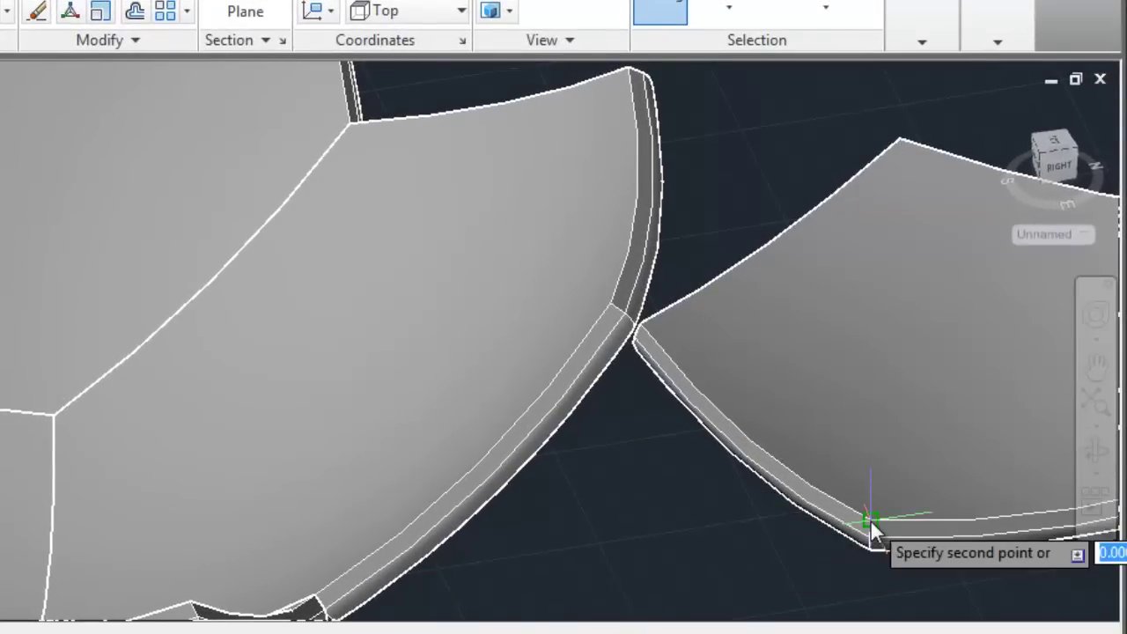
scroll(654, 311, "up", 3)
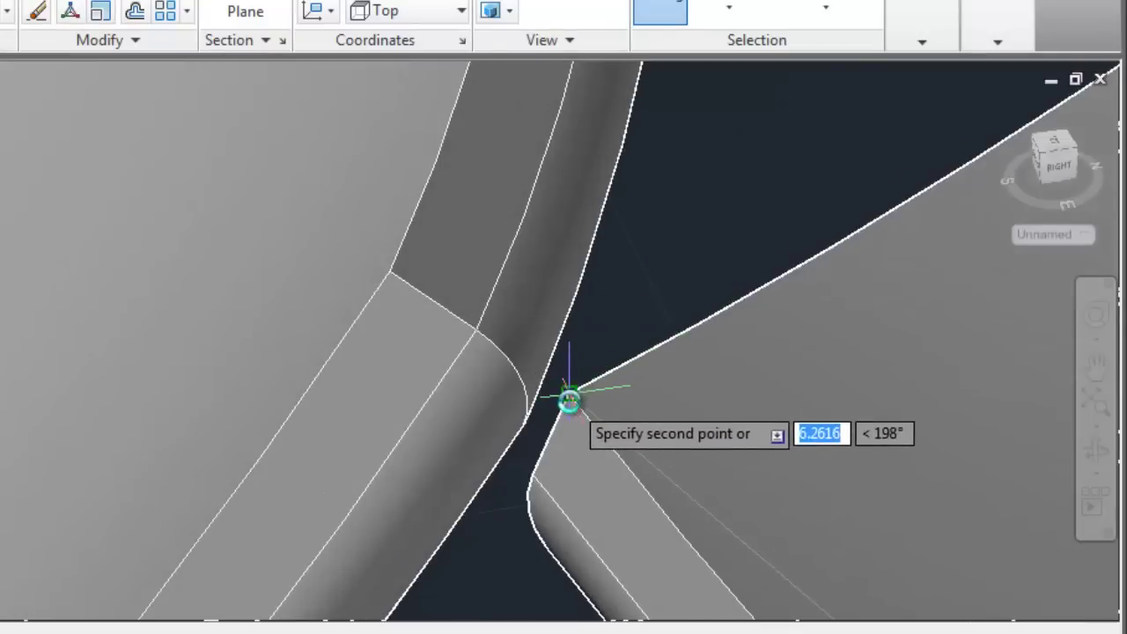
left_click(569, 397)
scroll(800, 352, "down", 2)
scroll(948, 249, "down", 3)
scroll(947, 249, "up", 4)
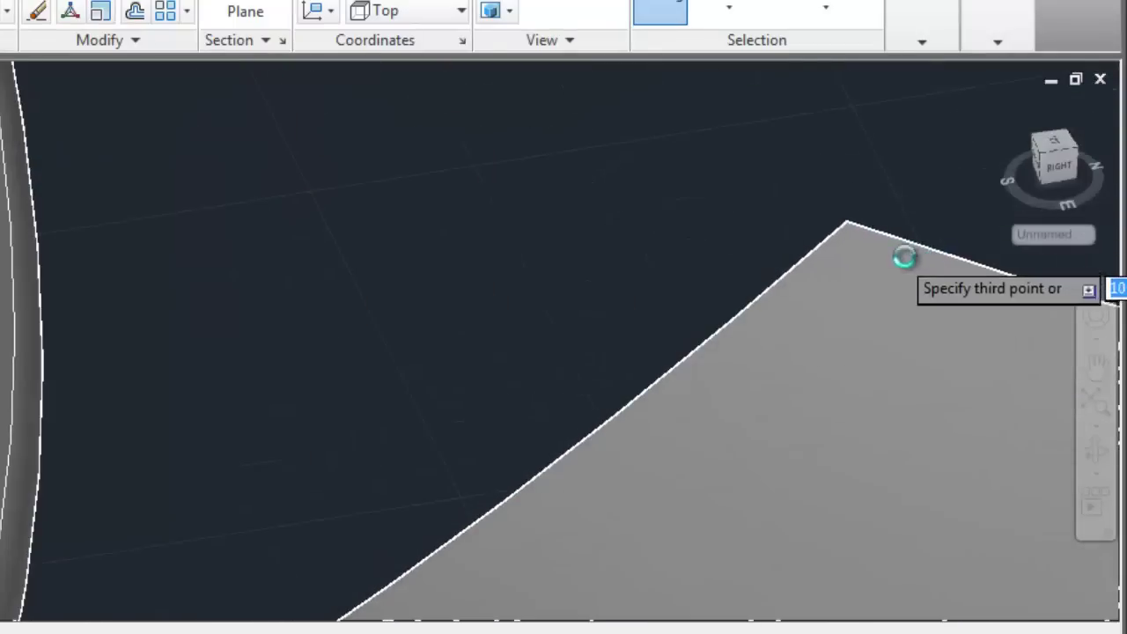
left_click(845, 224)
left_click(1094, 449)
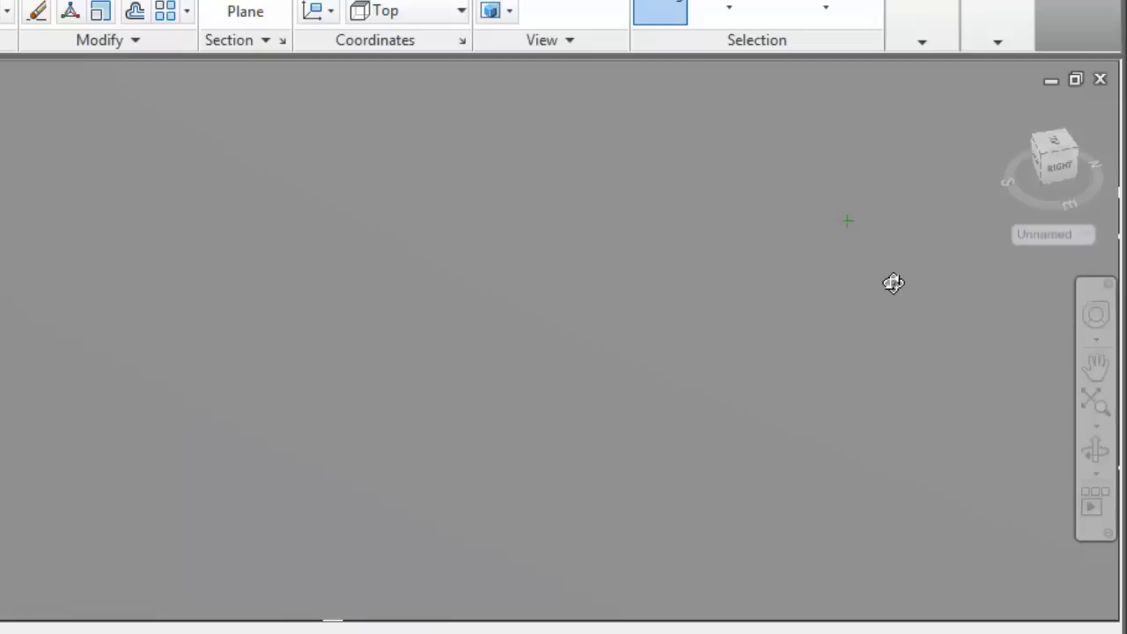
mouse_move(893, 282)
left_mouse_down()
mouse_move(861, 265)
mouse_move(754, 145)
left_mouse_up()
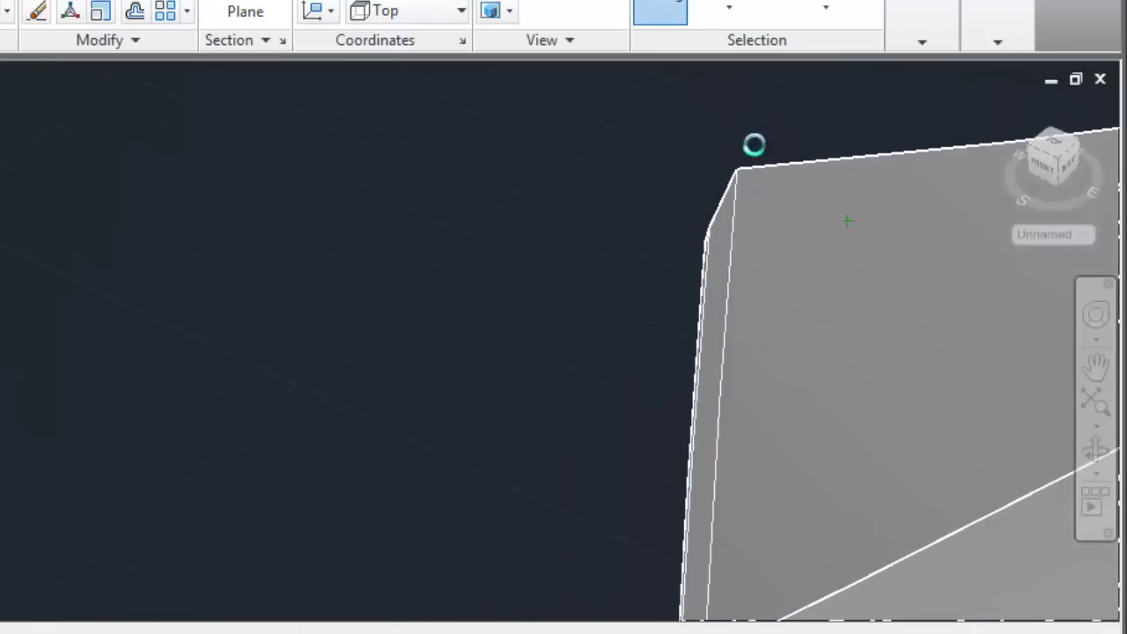
left_click(735, 168)
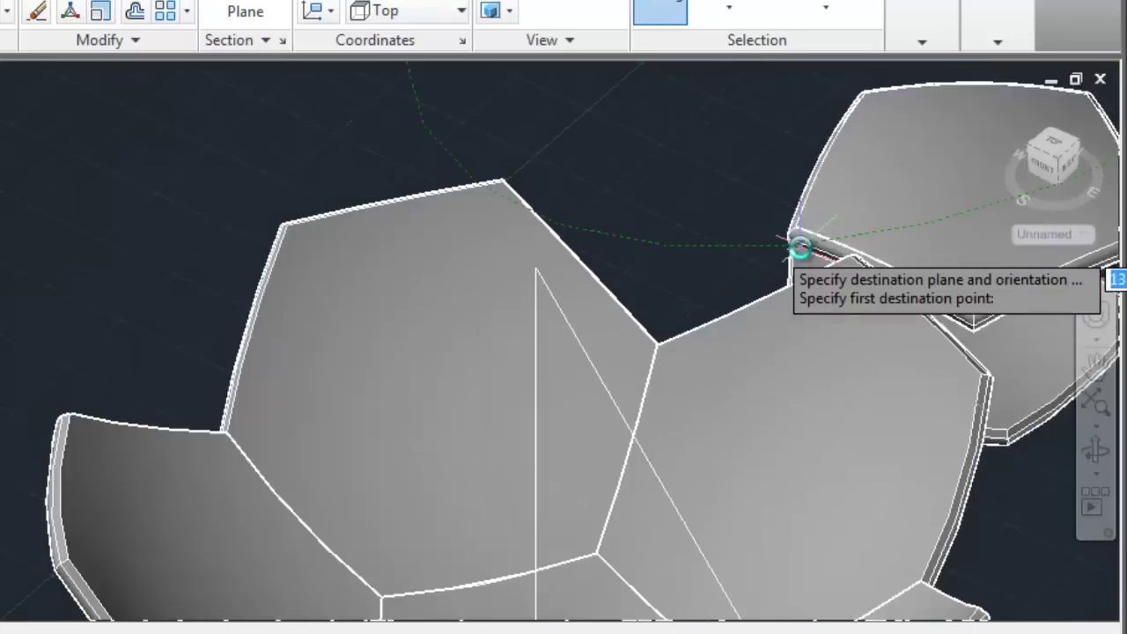
Snap the matching destination corners on the bowl rim between two hexagons
scroll(800, 249, "down", 3)
scroll(926, 483, "up", 5)
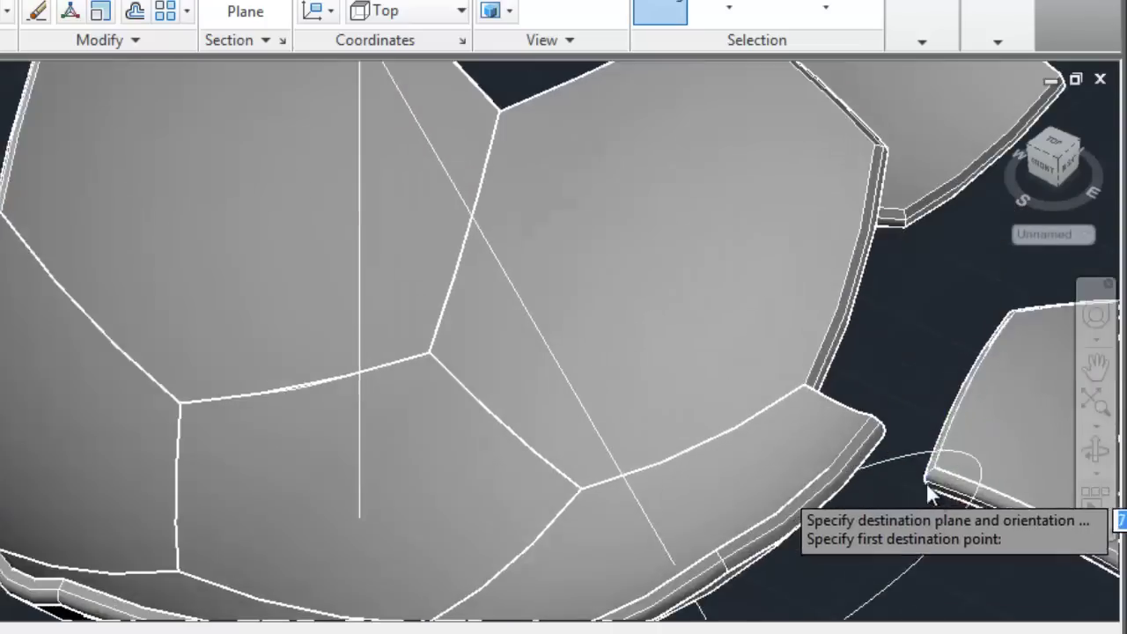
scroll(926, 483, "up", 3)
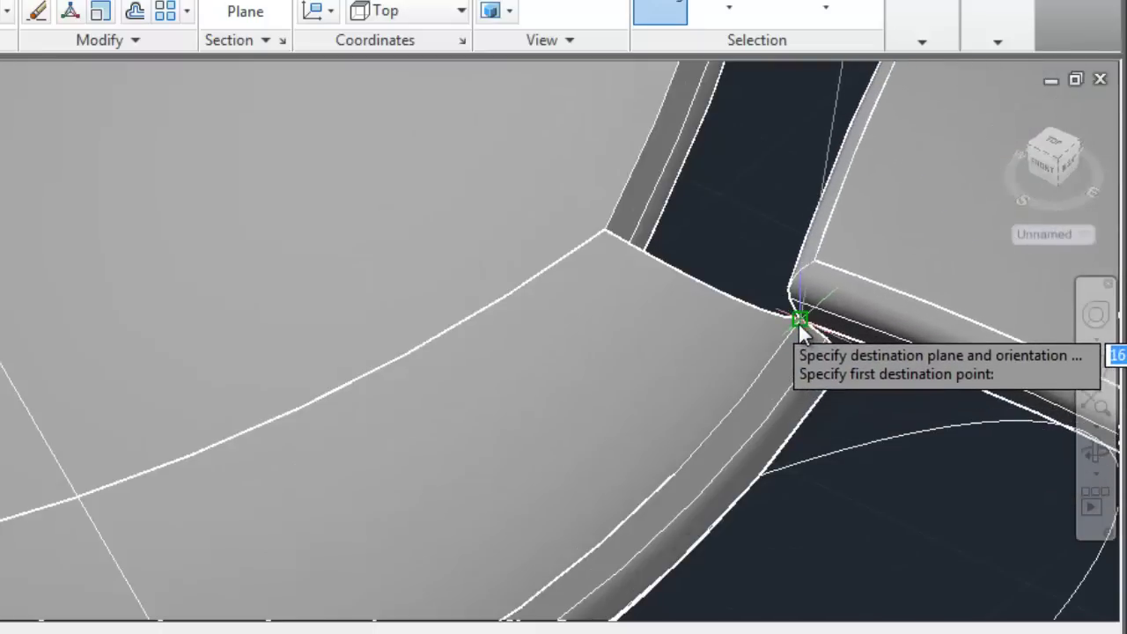
left_click(798, 322)
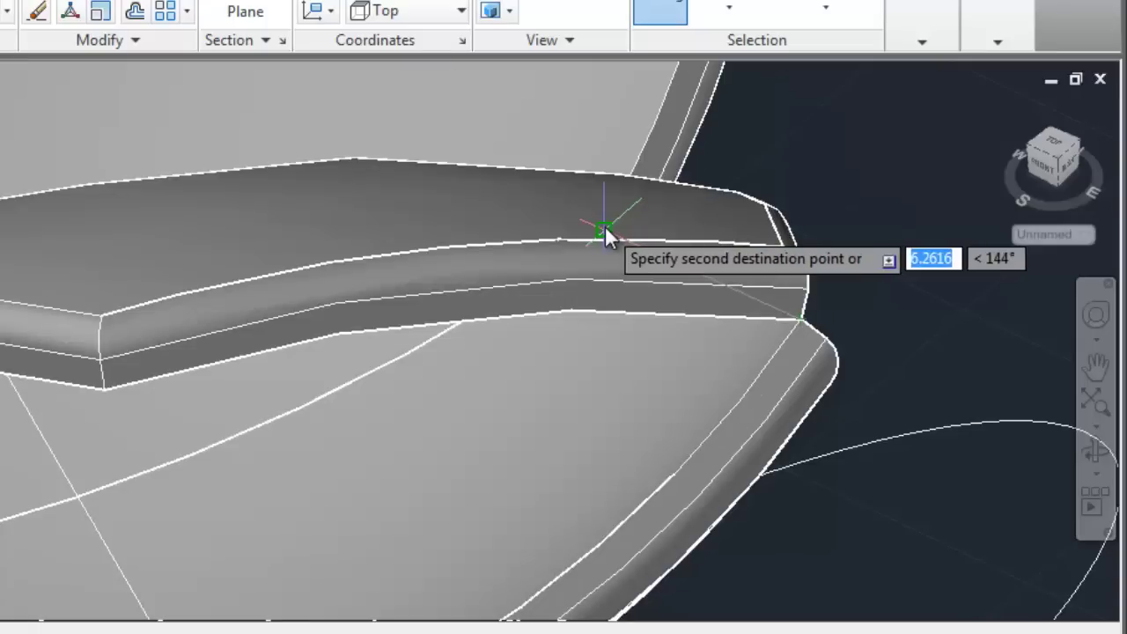
left_click(605, 225)
scroll(631, 221, "down", 3)
scroll(750, 154, "down", 3)
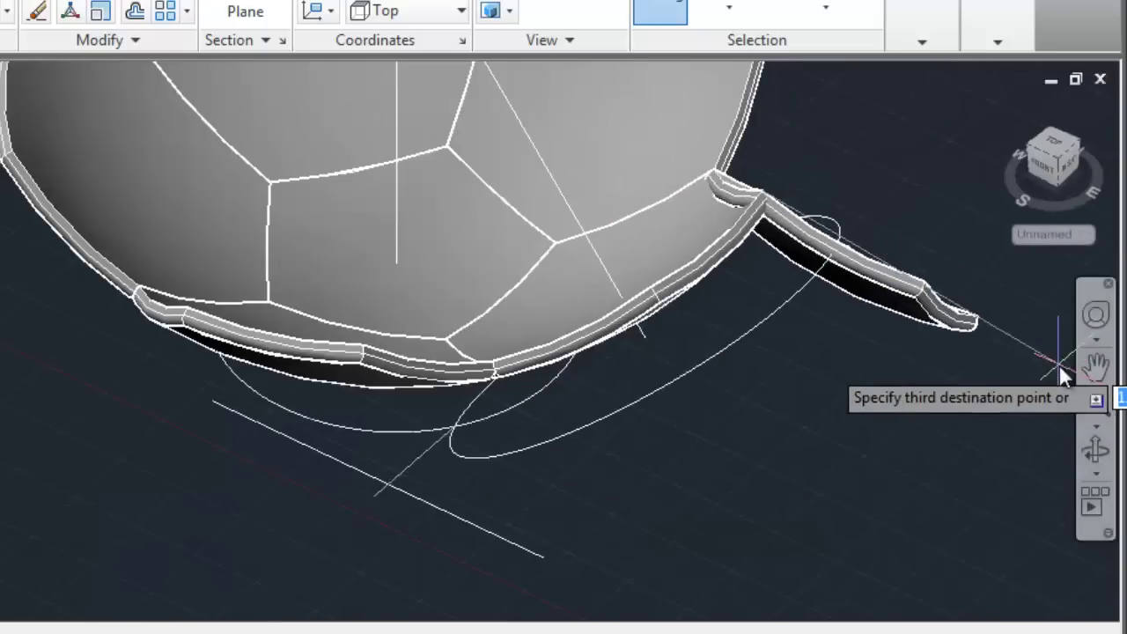
scroll(898, 322, "up", 1)
scroll(775, 189, "up", 2)
scroll(780, 169, "up", 2)
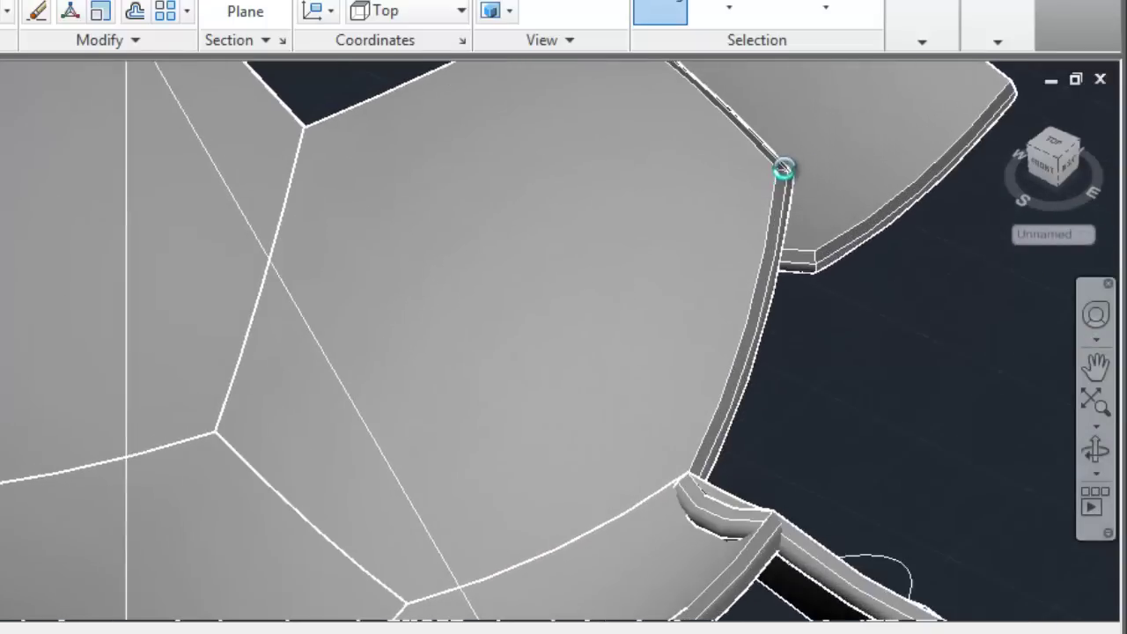
scroll(779, 164, "up", 1)
scroll(779, 168, "down", 1)
scroll(772, 178, "down", 1)
scroll(775, 211, "down", 1)
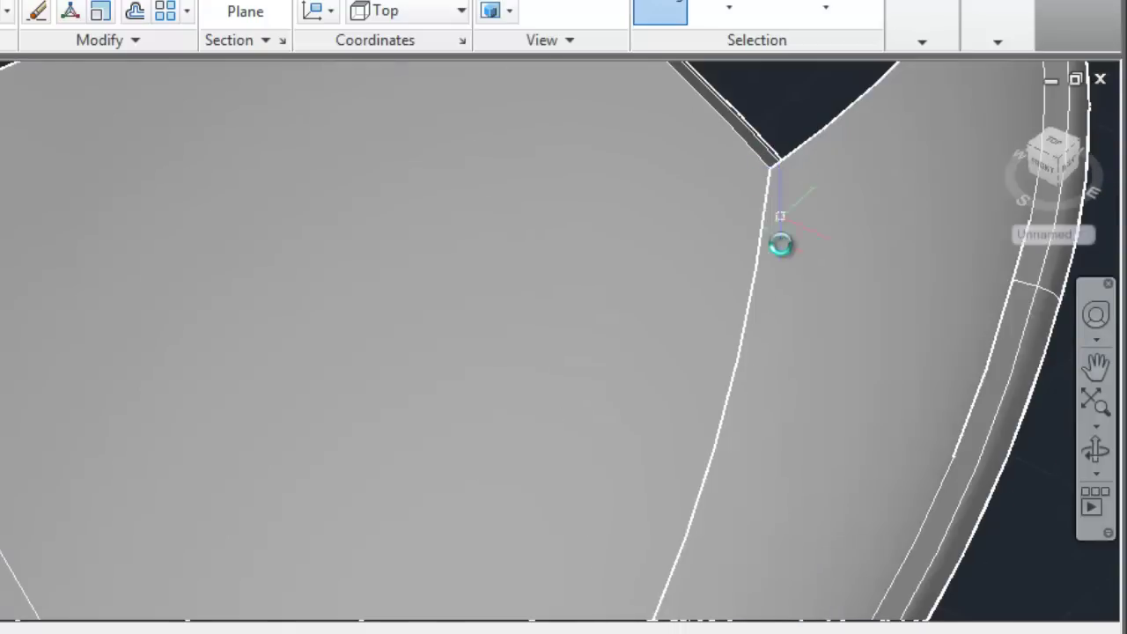
scroll(776, 264, "down", 2)
From a side view, polar-array the rim tile 5 times, 360°, rotated, about the bowl base
left_click(1096, 455)
mouse_move(921, 395)
left_mouse_down()
mouse_move(830, 365)
mouse_move(780, 254)
mouse_move(831, 319)
mouse_move(907, 360)
mouse_move(885, 343)
left_mouse_up()
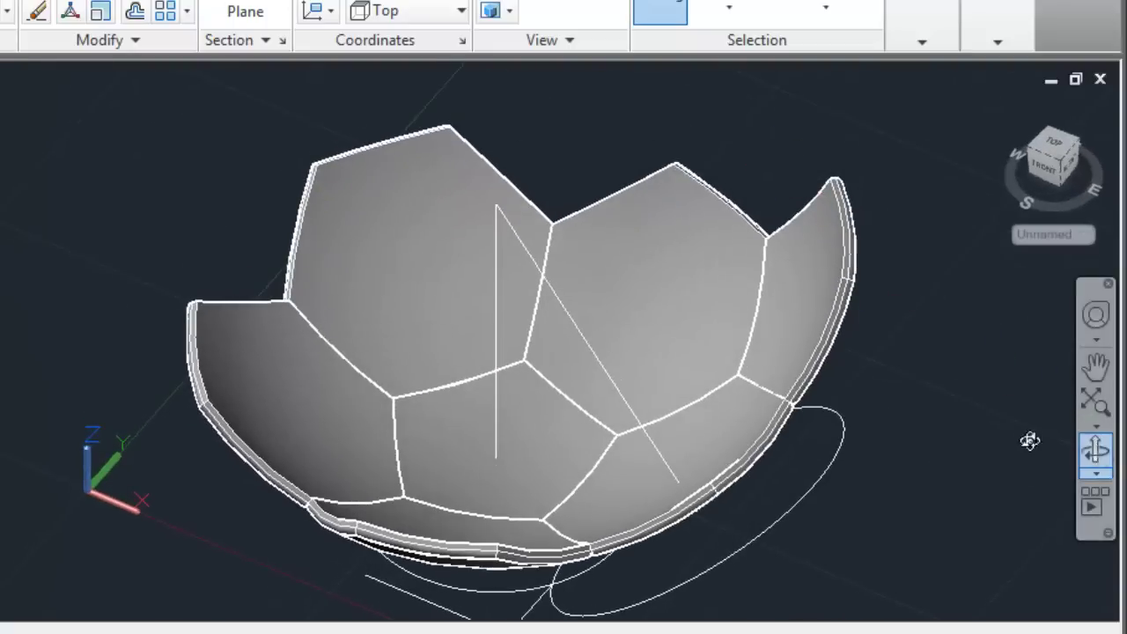
mouse_move(1031, 441)
left_mouse_down()
mouse_move(855, 365)
mouse_move(584, 380)
mouse_move(536, 335)
mouse_move(440, 347)
mouse_move(534, 495)
left_mouse_up()
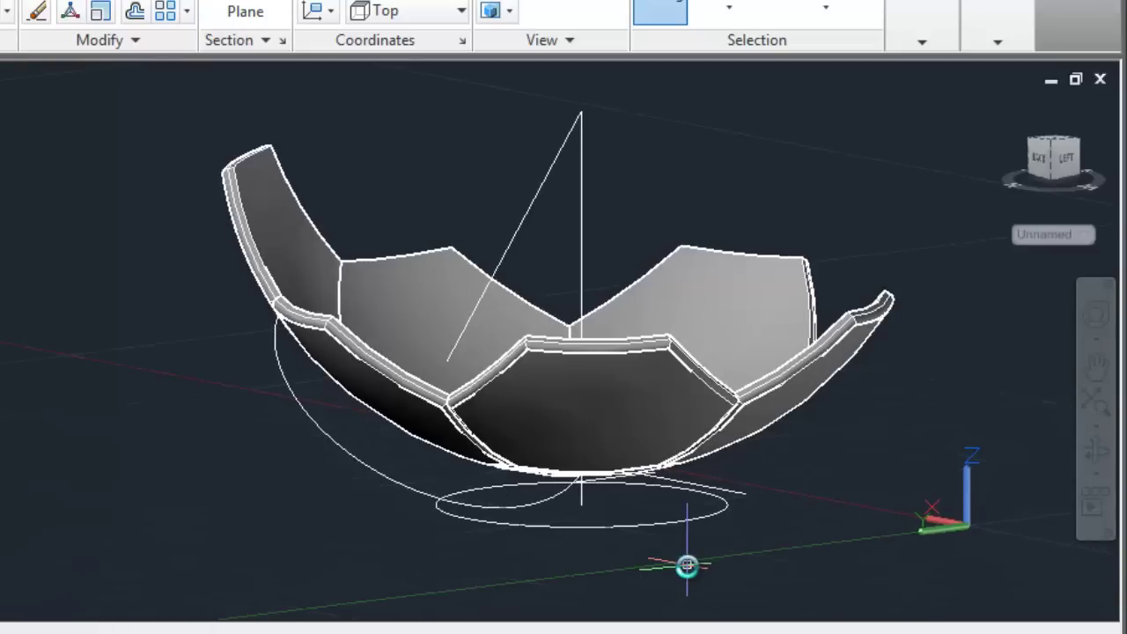
type("-array")
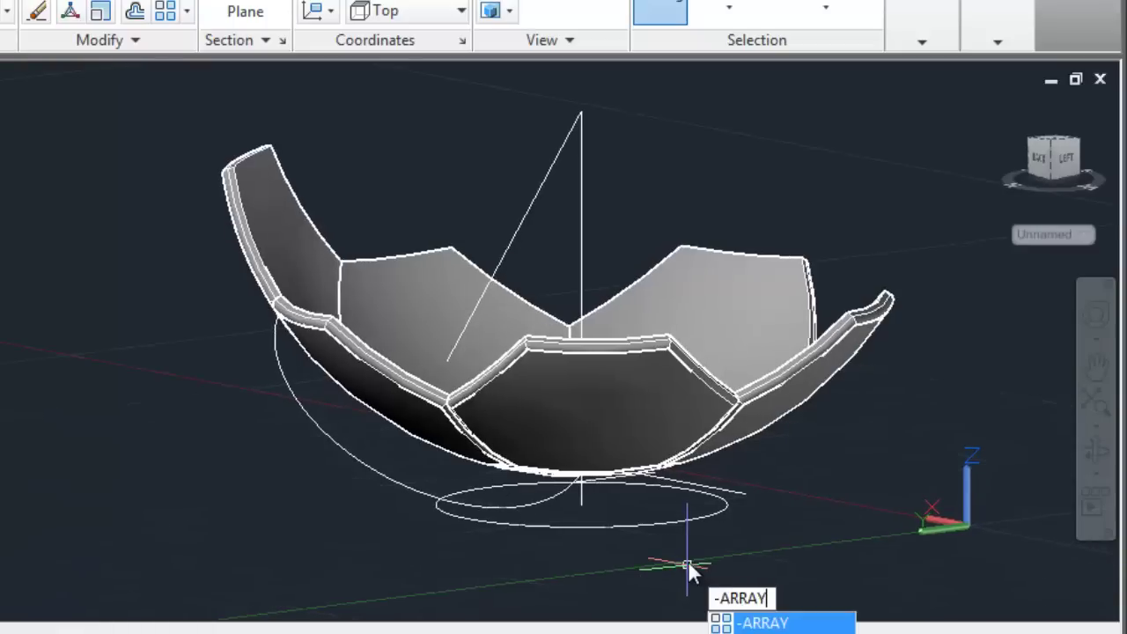
key("Return")
left_click(284, 233)
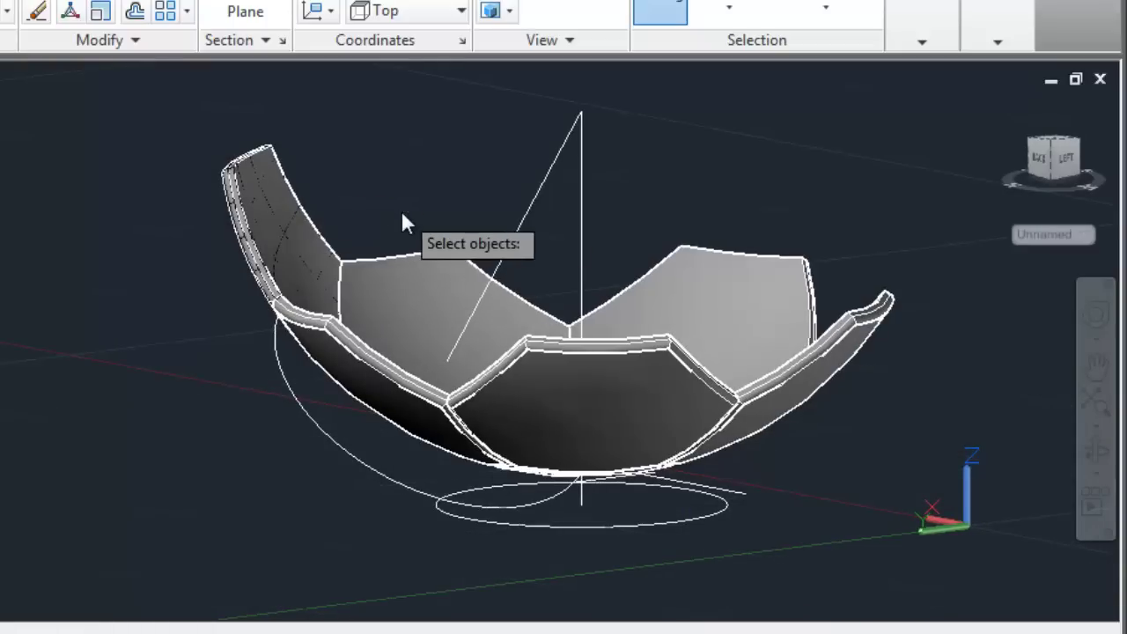
key("Return")
key("Return")
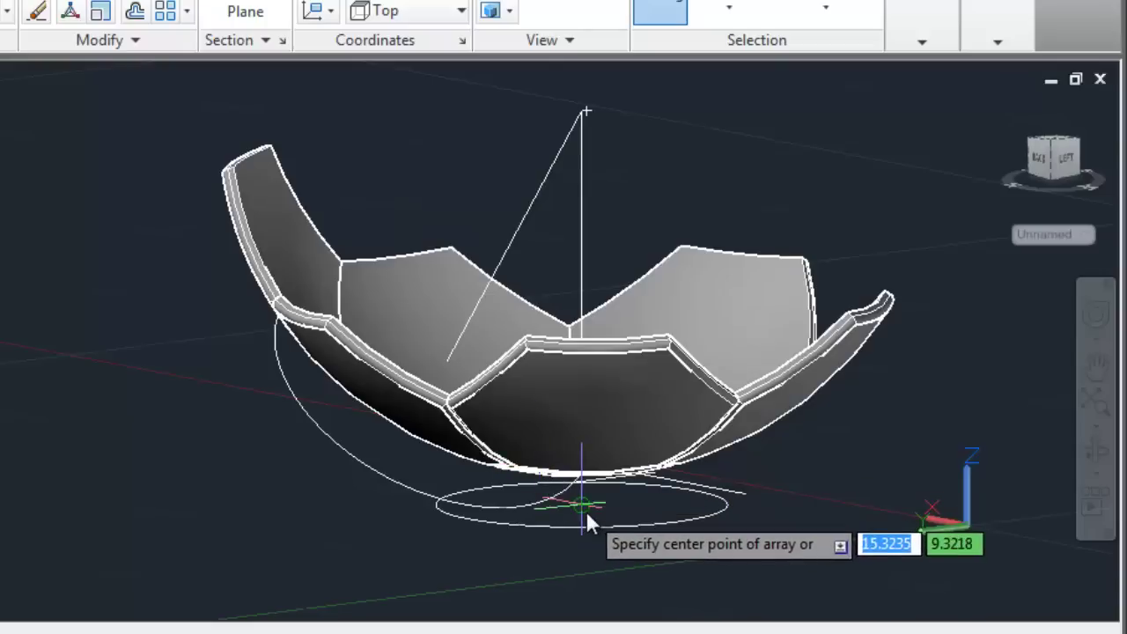
left_click(584, 509)
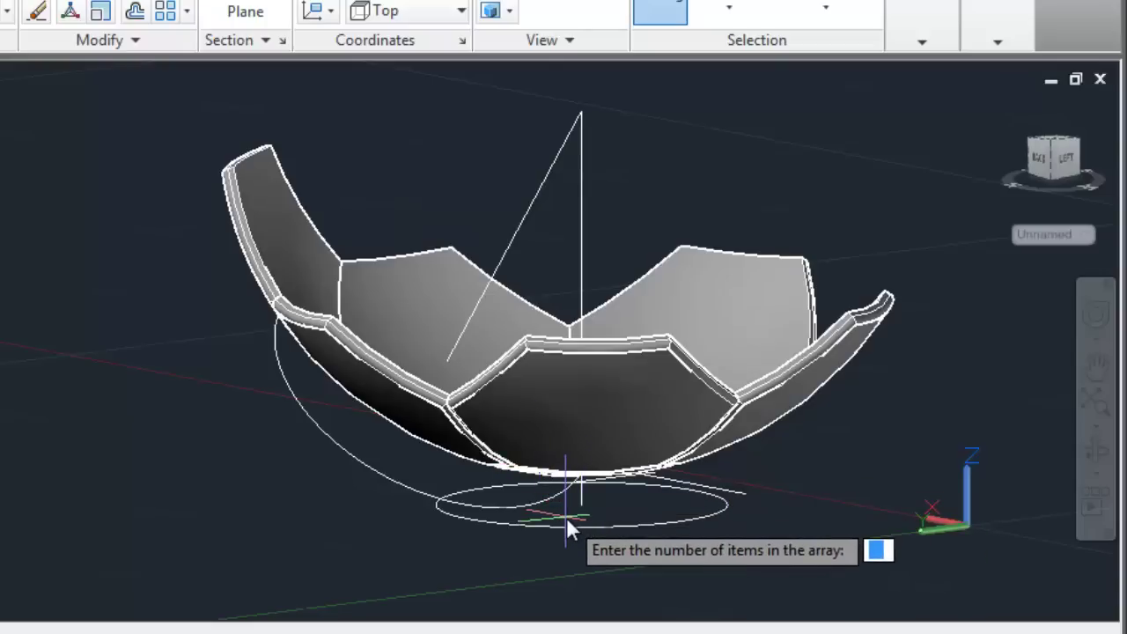
type("5")
key("Return")
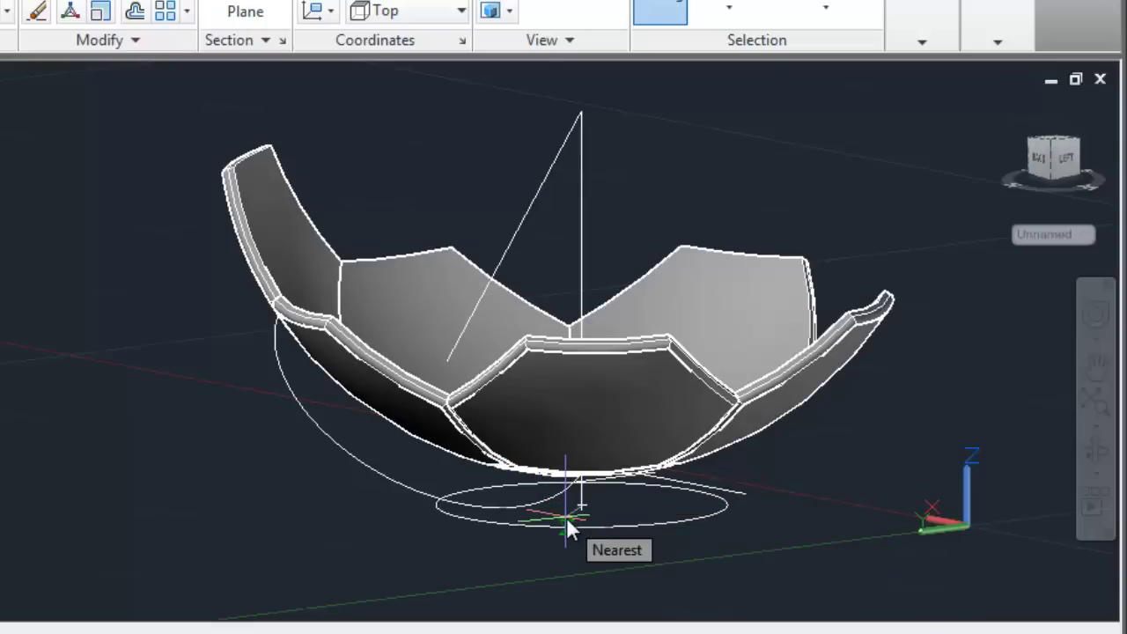
key("Return")
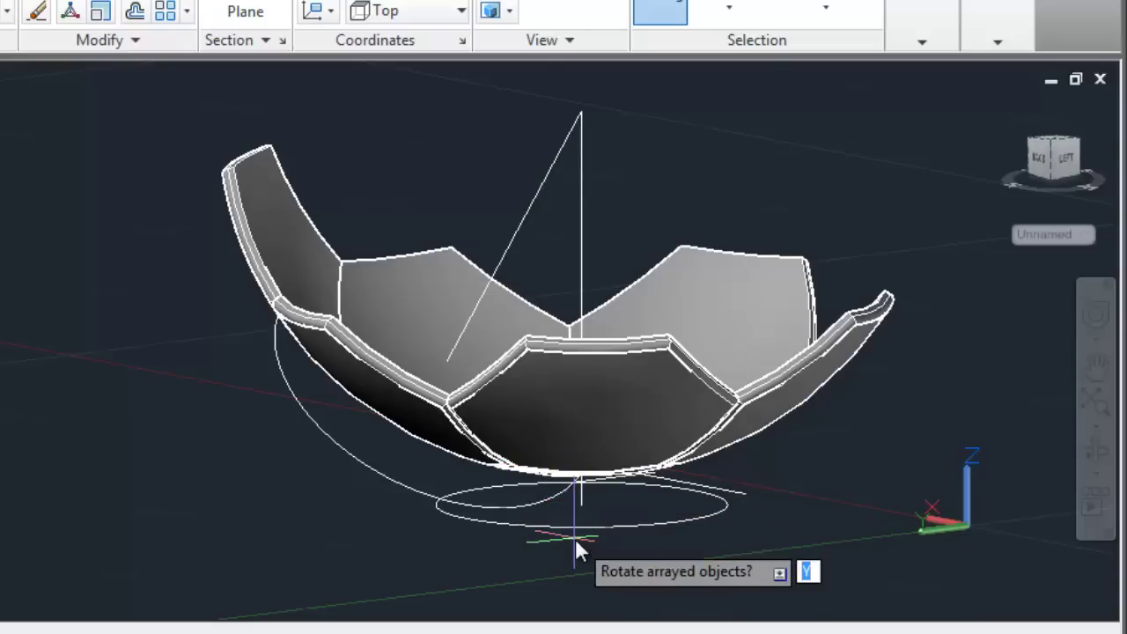
key("Return")
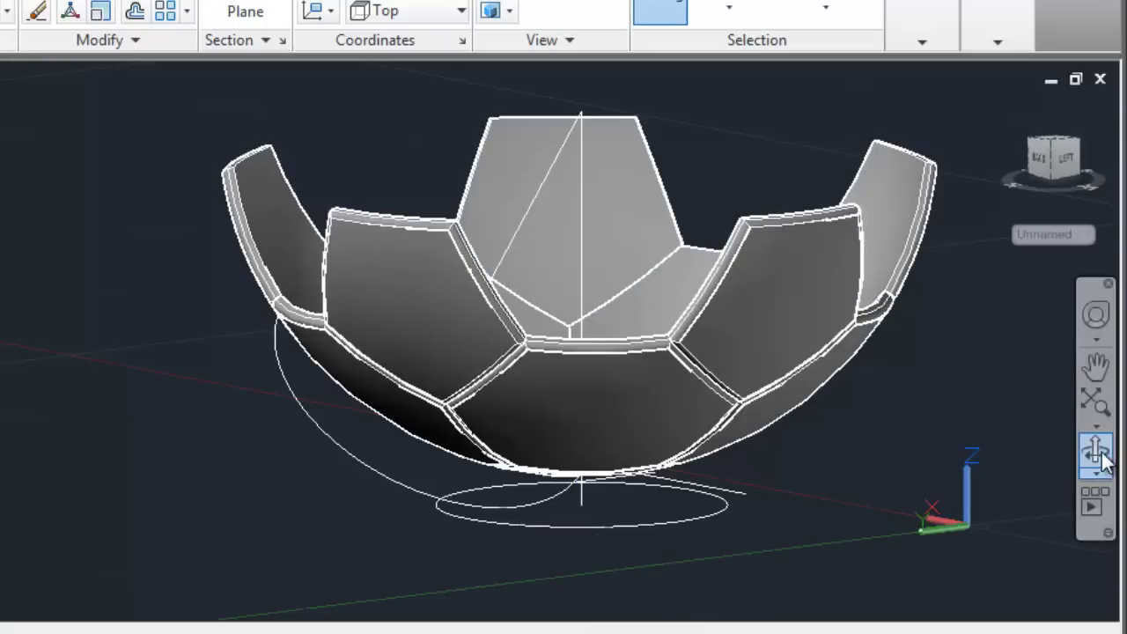
left_click(1097, 453)
Tumble and pan the view to inspect the newly arrayed rim tiles
mouse_move(653, 287)
left_mouse_down()
mouse_move(755, 360)
mouse_move(851, 282)
mouse_move(948, 320)
mouse_move(641, 288)
mouse_move(576, 325)
left_mouse_up()
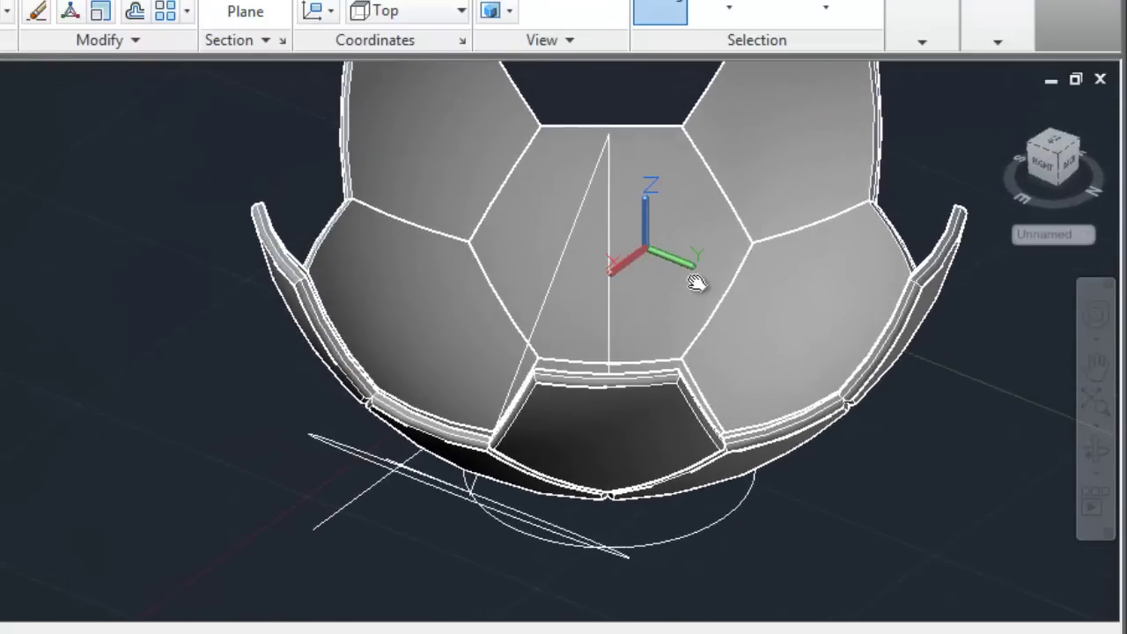
left_click(1092, 364)
mouse_move(730, 284)
left_mouse_down()
mouse_move(640, 367)
mouse_move(458, 258)
left_mouse_up()
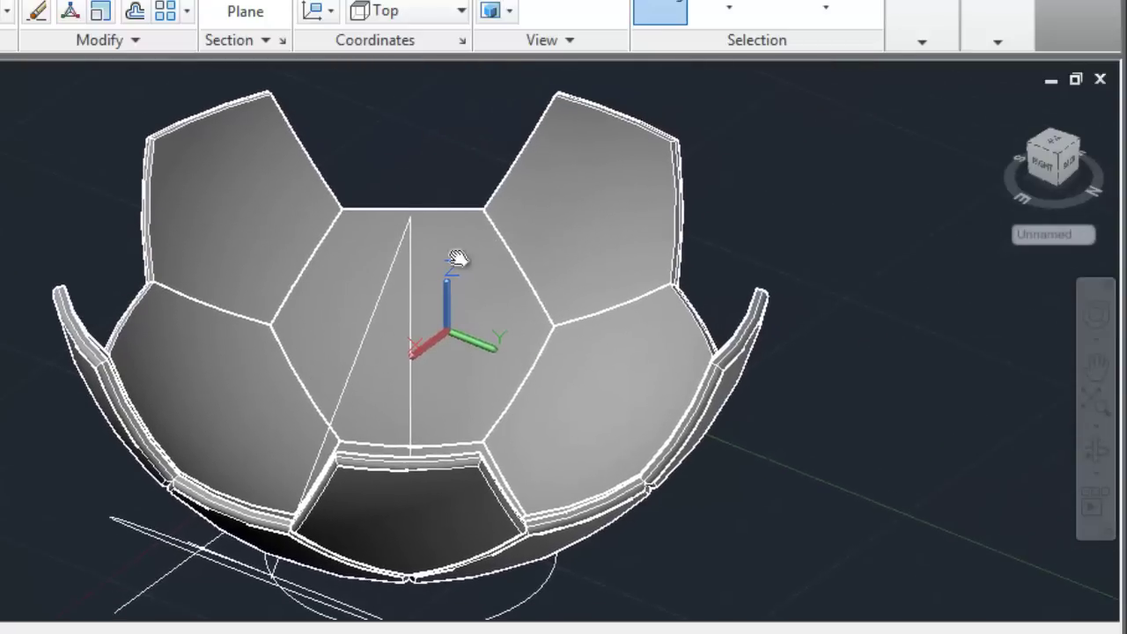
Copy the central hexagon from its top corner to beside the bowl, viewed from the right
type("co")
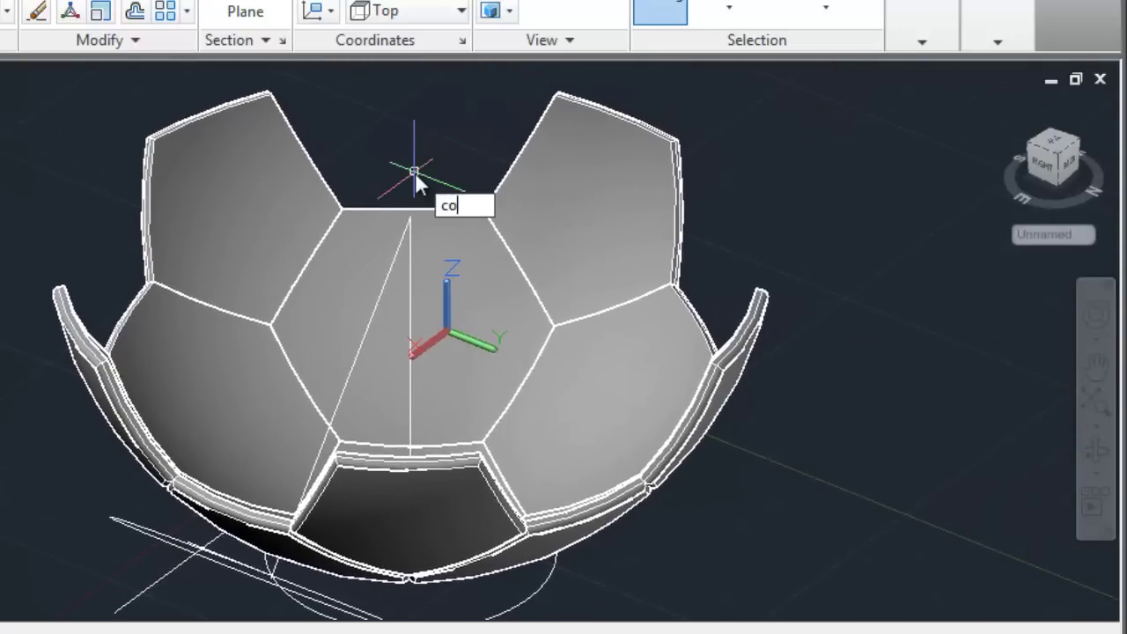
key("Return")
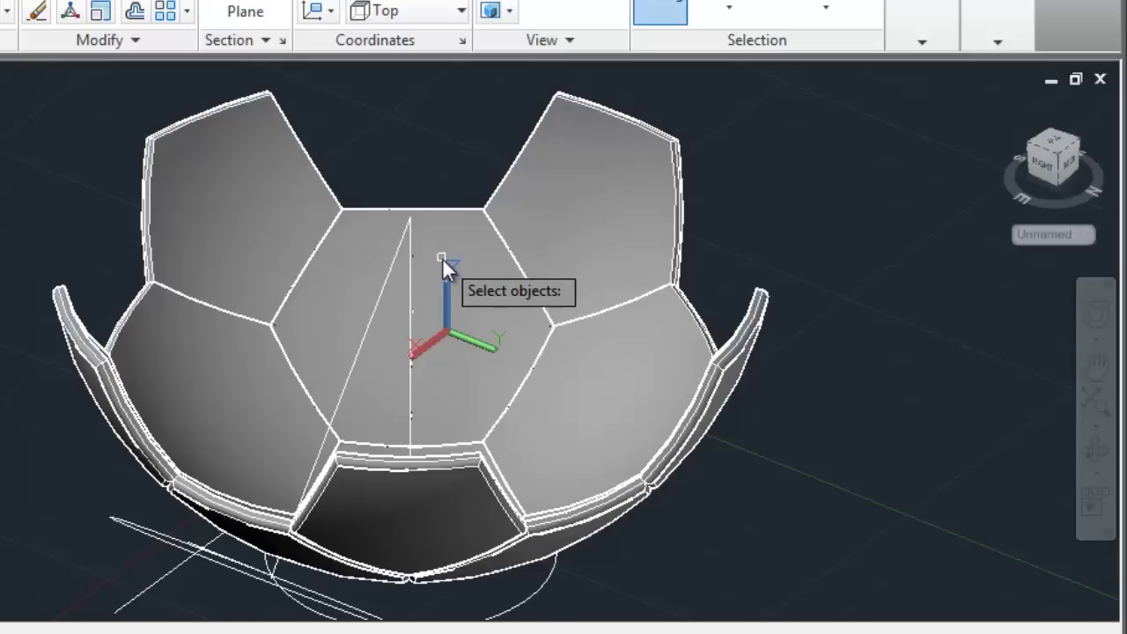
left_click(405, 248)
key("Return")
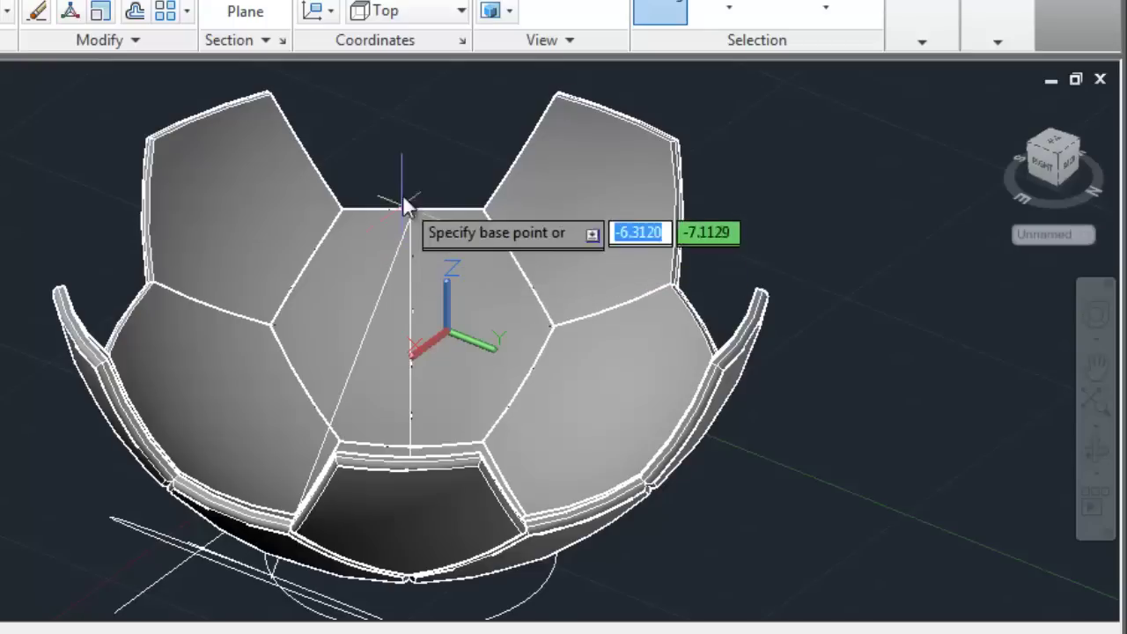
left_click(412, 214)
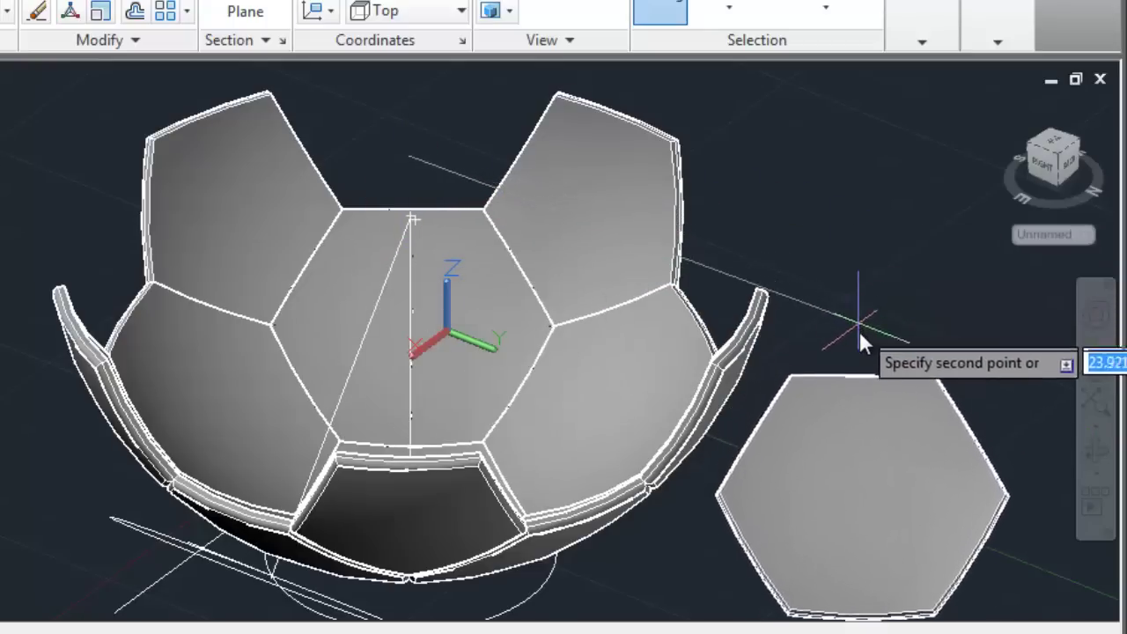
left_click(904, 351)
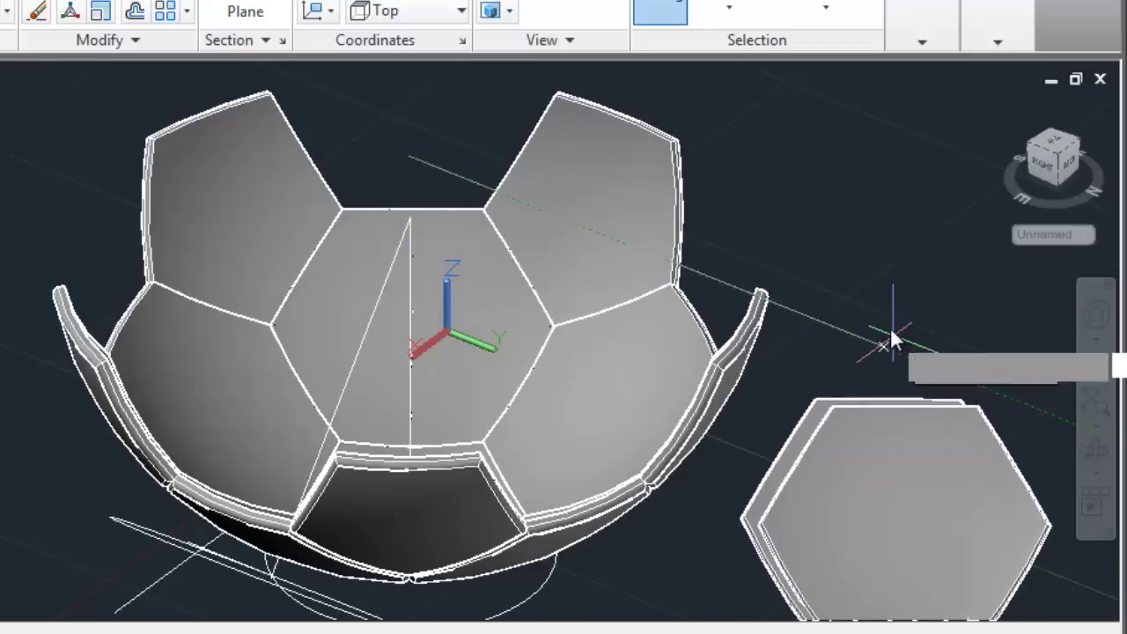
left_click(1095, 453)
mouse_move(924, 436)
left_mouse_down()
mouse_move(791, 384)
mouse_move(833, 437)
left_mouse_up()
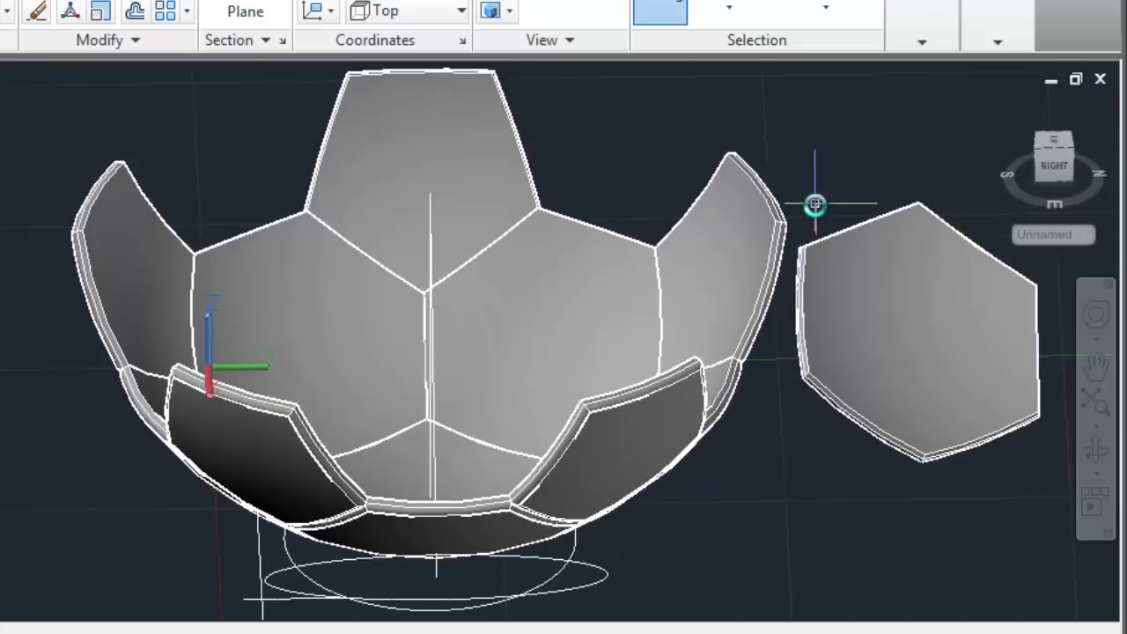
Start 3DALIGN on the loose hexagon and pick its three source corners
type("3d")
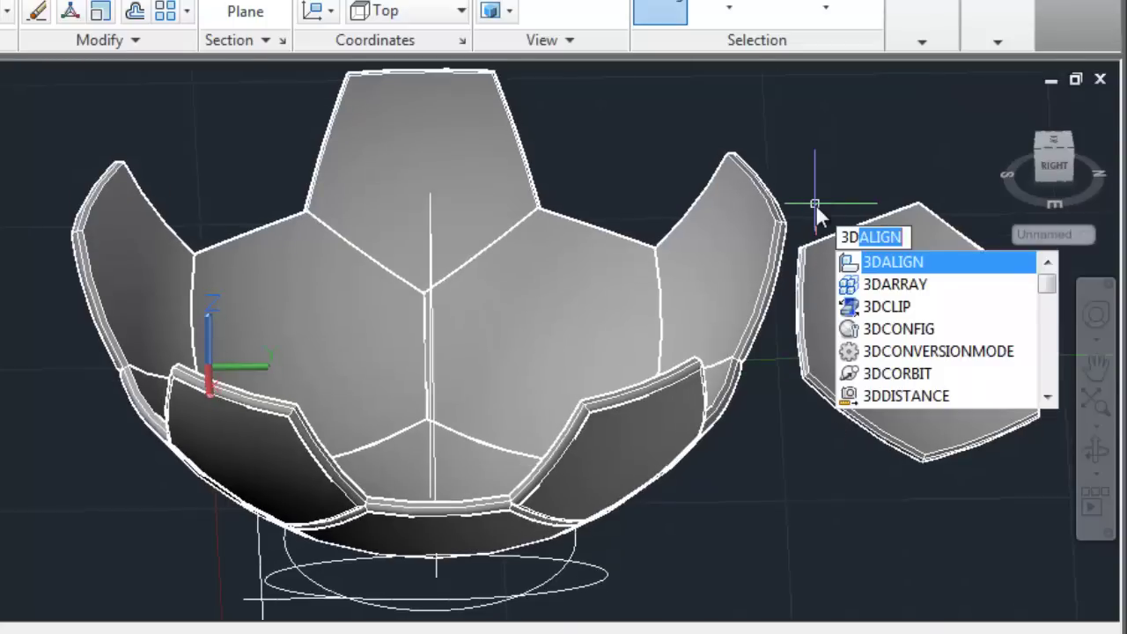
key("Return")
left_click(819, 254)
key("Return")
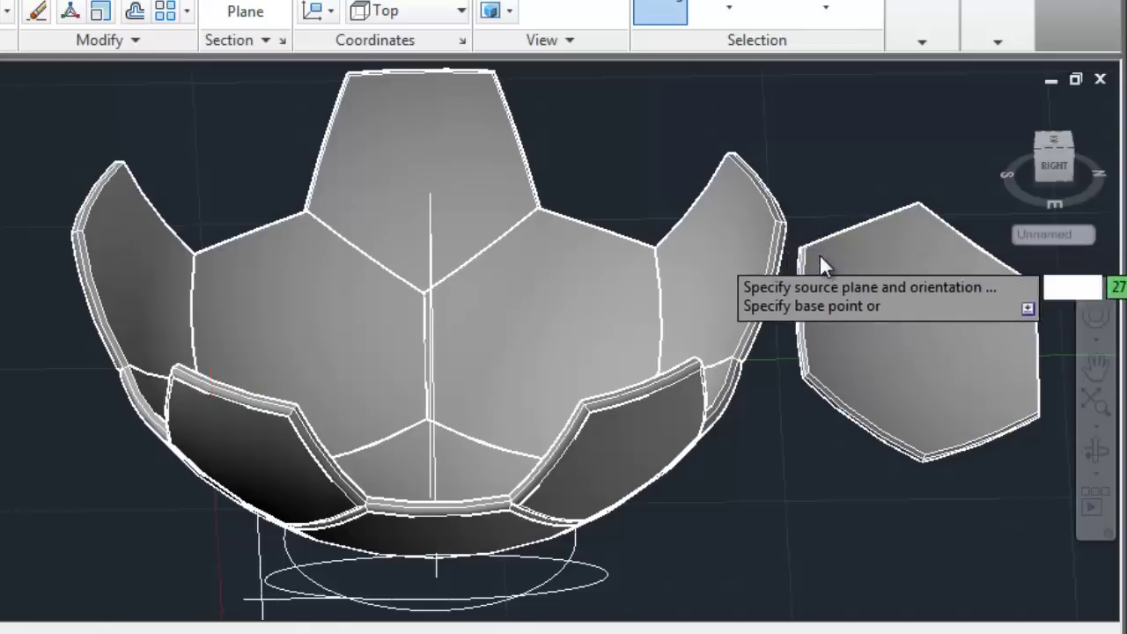
scroll(819, 254, "up", 5)
left_click(739, 220)
scroll(740, 220, "down", 5)
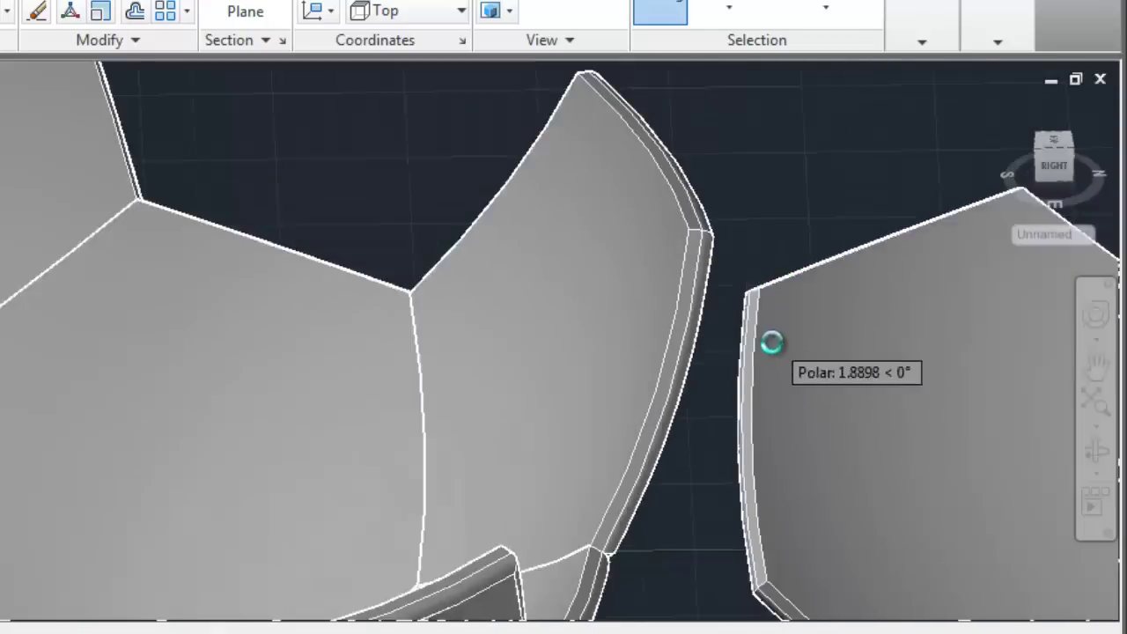
scroll(772, 345, "down", 1)
scroll(787, 518, "up", 5)
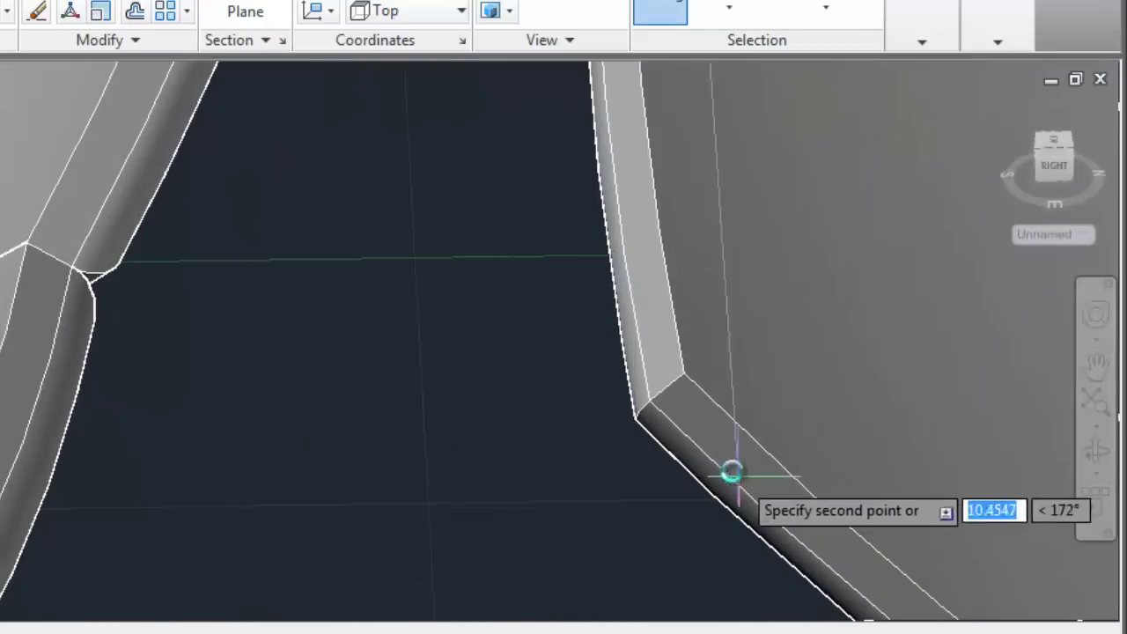
left_click(680, 380)
scroll(813, 455, "down", 2)
scroll(880, 510, "down", 3)
scroll(916, 541, "up", 5)
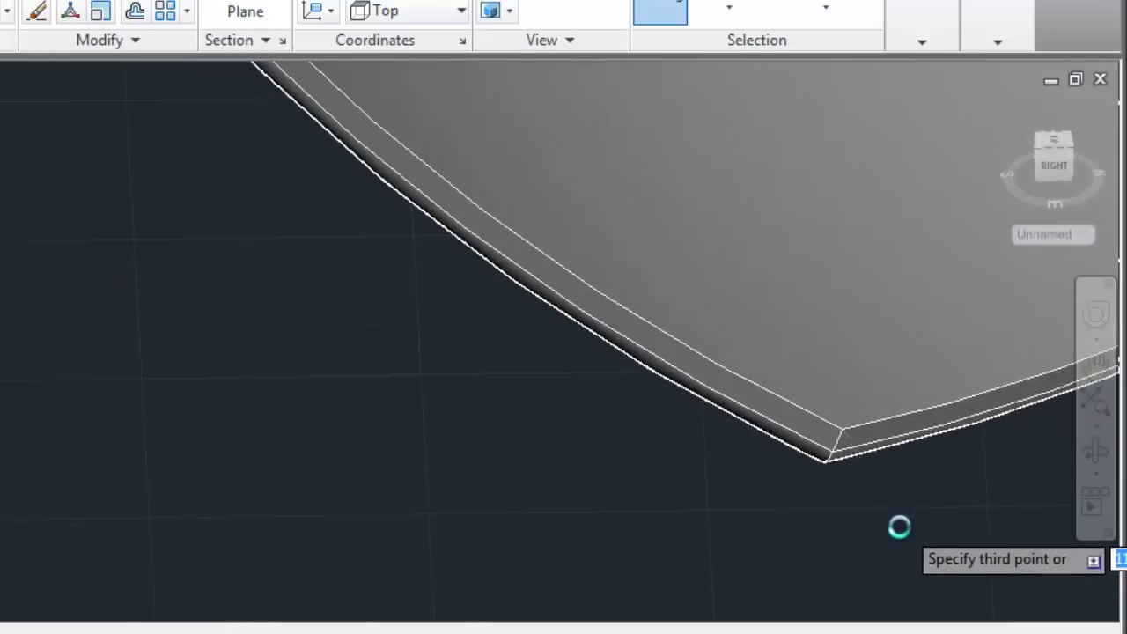
left_click(841, 434)
Pick destination points on the adjacent tile's edge and orbit to check the fit
scroll(842, 441, "down", 5)
scroll(762, 272, "up", 2)
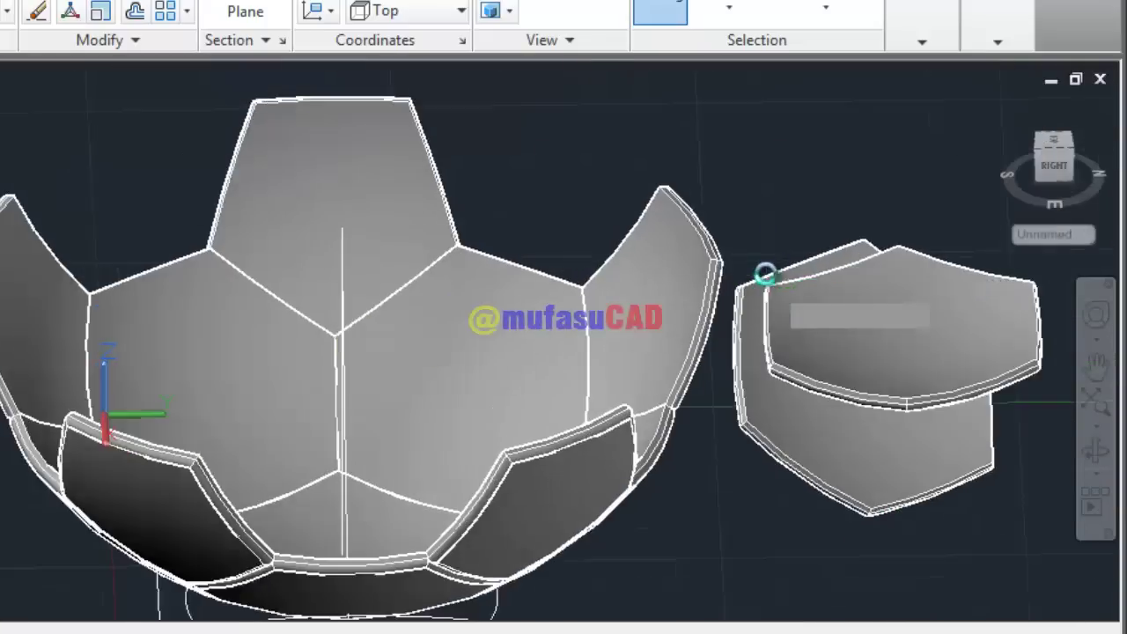
scroll(760, 277, "up", 5)
left_click(603, 236)
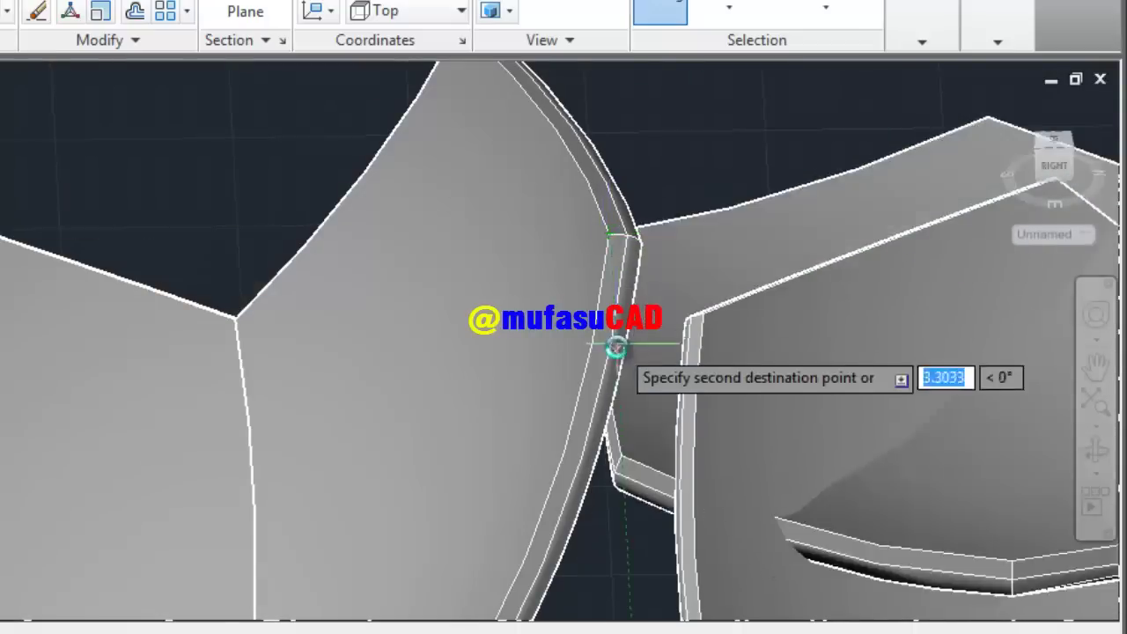
scroll(617, 353, "down", 5)
scroll(612, 440, "up", 4)
scroll(544, 454, "up", 2)
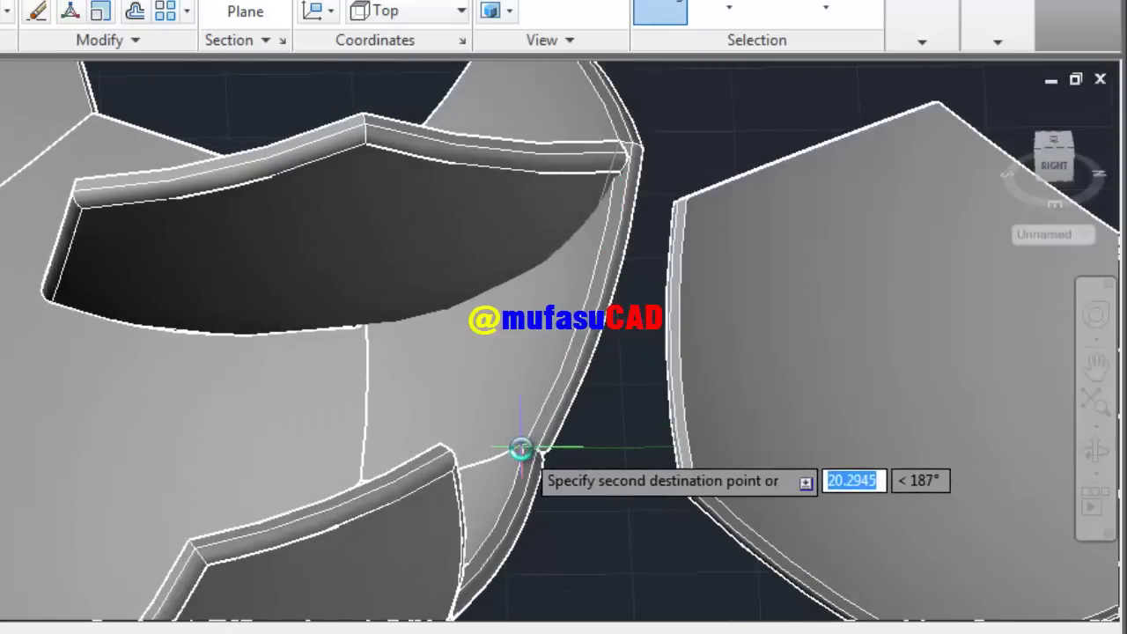
scroll(523, 453, "up", 2)
scroll(526, 451, "up", 2)
scroll(524, 447, "down", 2)
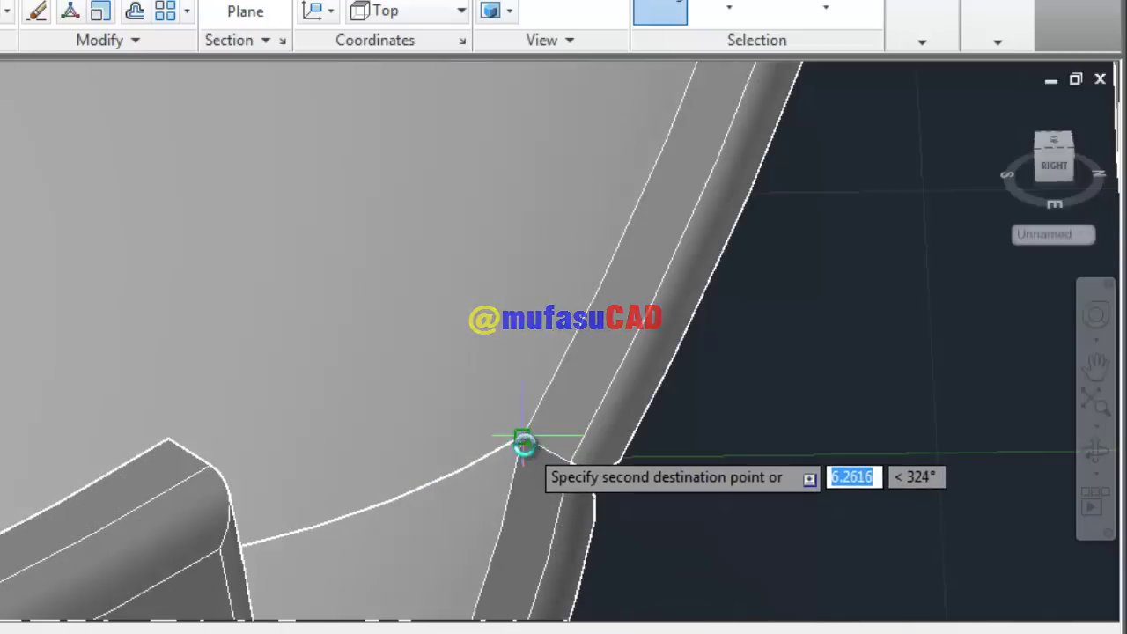
left_click(523, 443)
scroll(546, 454, "down", 2)
scroll(582, 484, "down", 2)
scroll(634, 511, "down", 2)
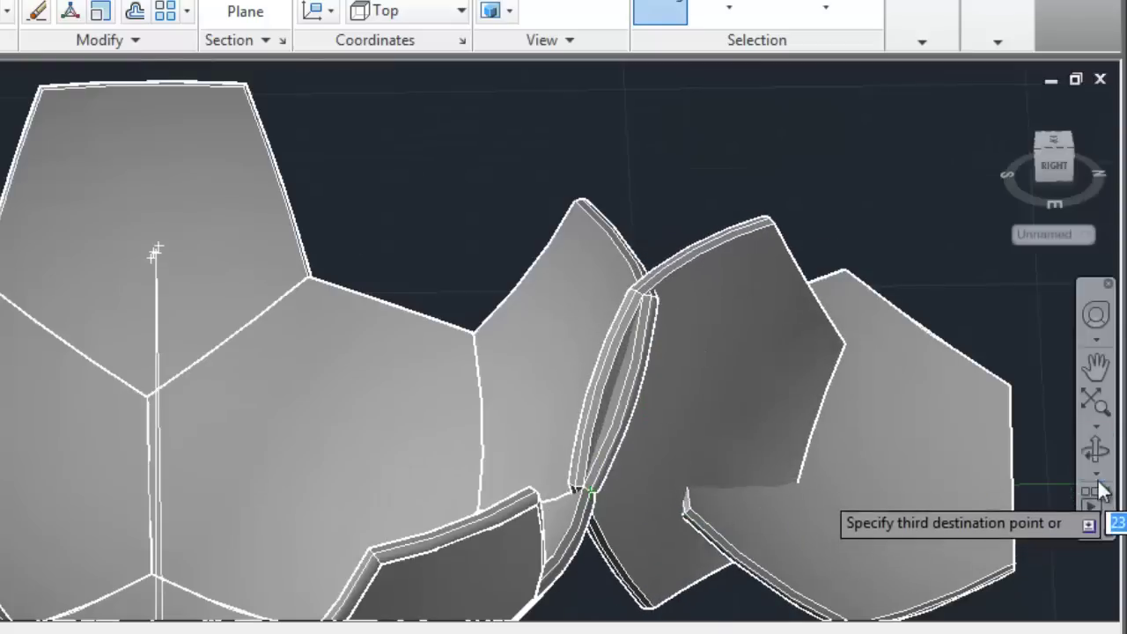
left_click(658, 539)
mouse_move(580, 577)
middle_mouse_down("shift")
mouse_move(506, 559)
mouse_move(485, 538)
mouse_move(739, 536)
mouse_move(745, 573)
mouse_move(777, 335)
mouse_move(747, 305)
middle_mouse_up("shift")
Snap the final destination point at the shell vertex to stand the hexagon upright
scroll(719, 256, "up", 3)
scroll(718, 256, "up", 2)
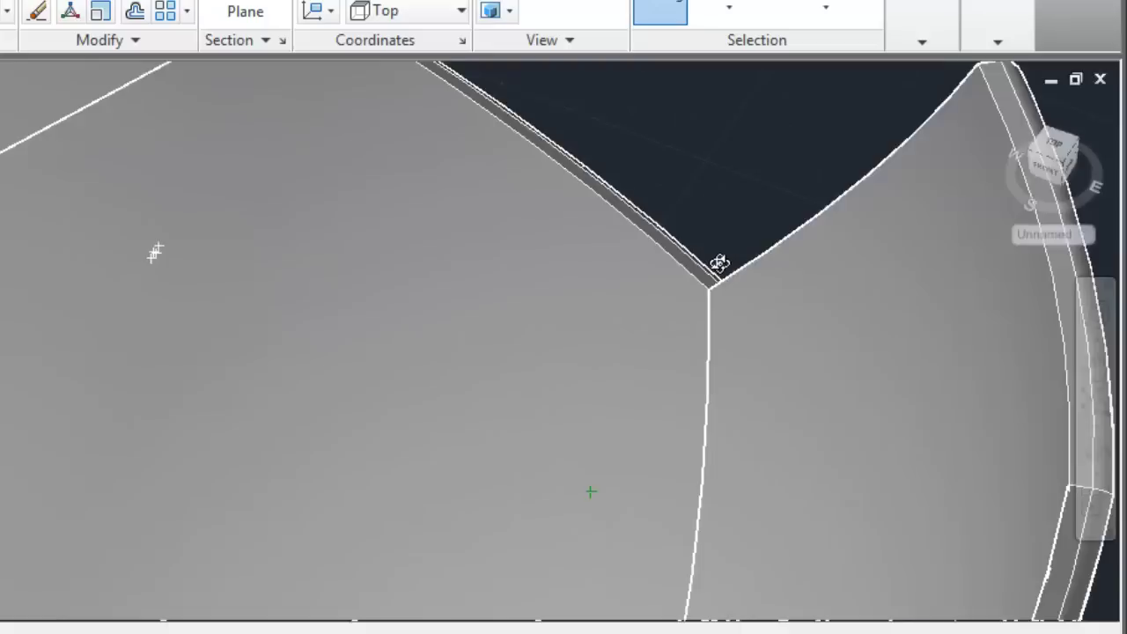
scroll(717, 258, "up", 2)
left_click(701, 314)
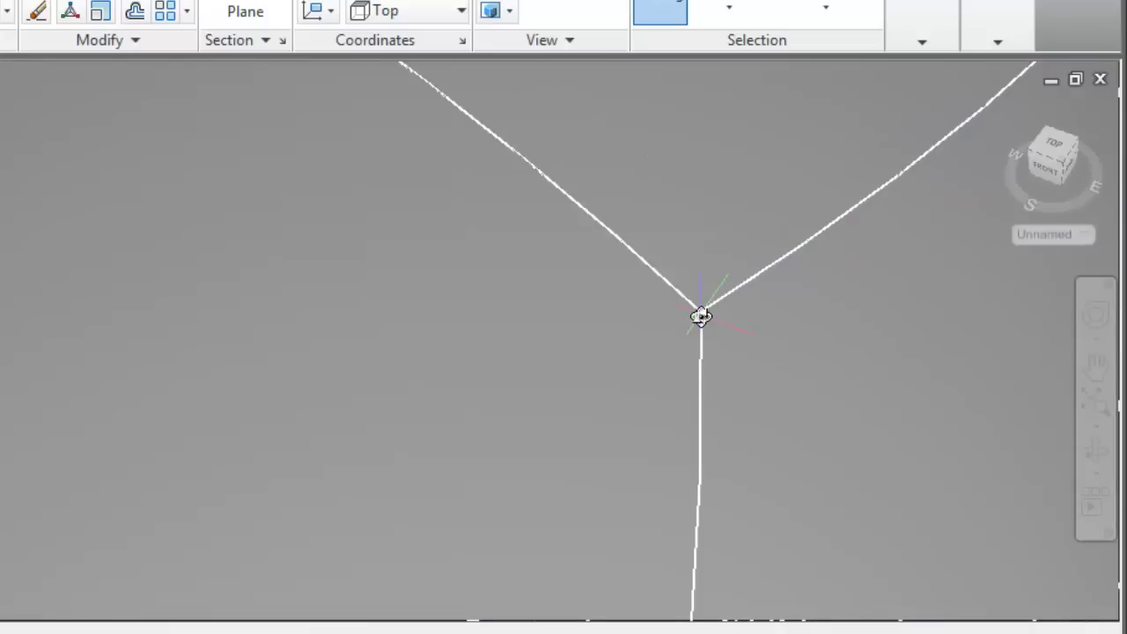
scroll(687, 335, "down", 1)
scroll(681, 347, "down", 5)
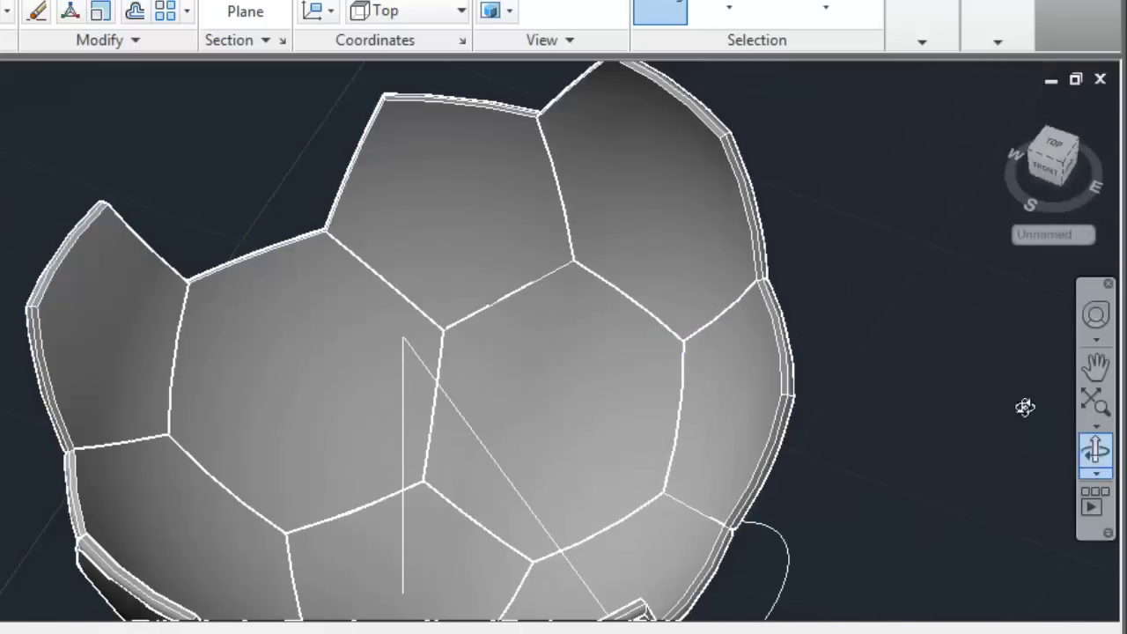
mouse_move(1025, 407)
middle_mouse_down("shift")
mouse_move(747, 344)
mouse_move(490, 239)
mouse_move(587, 244)
mouse_move(458, 282)
mouse_move(385, 251)
mouse_move(499, 270)
middle_mouse_up("shift")
Polar-array the upright hexagon 5 times through 360° about the base circle's centre
type("-ar")
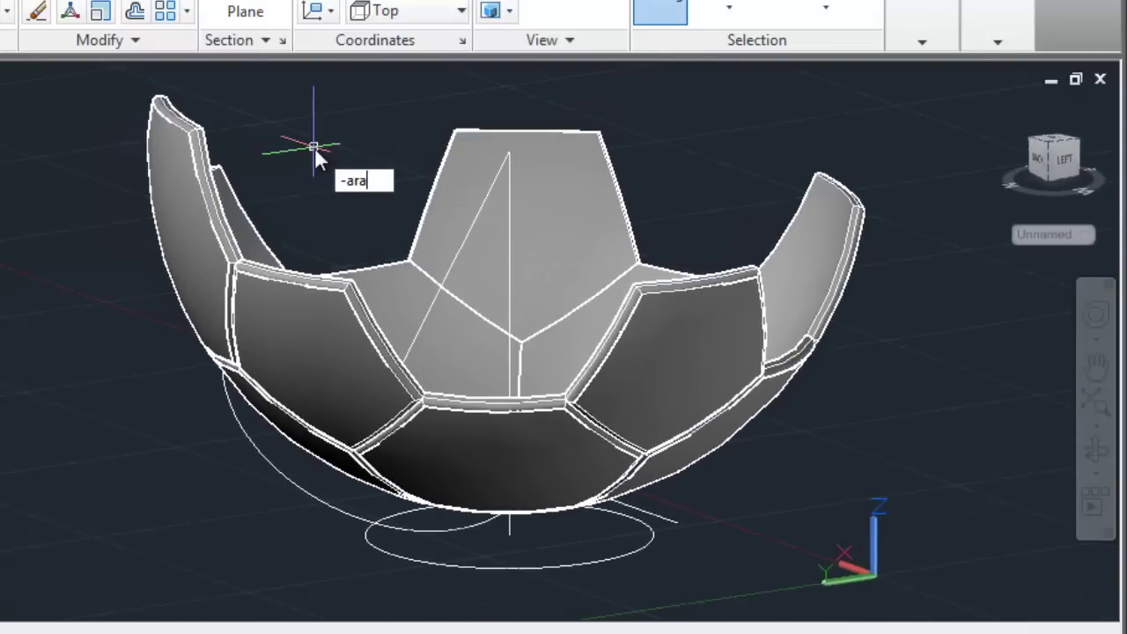
type("ray")
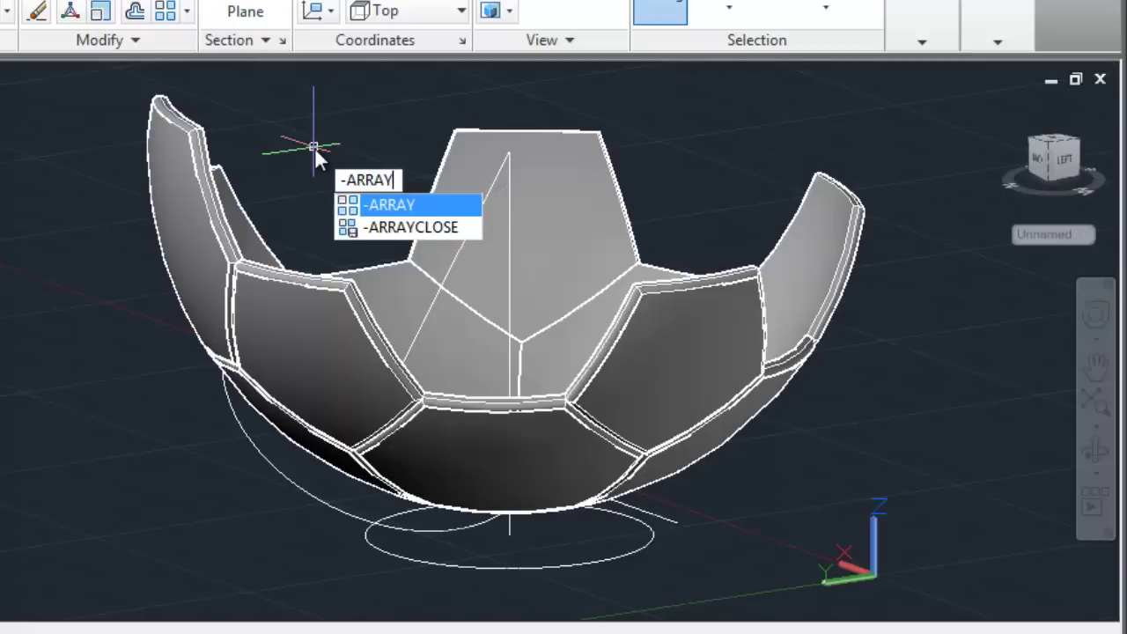
key("Return")
left_click(161, 166)
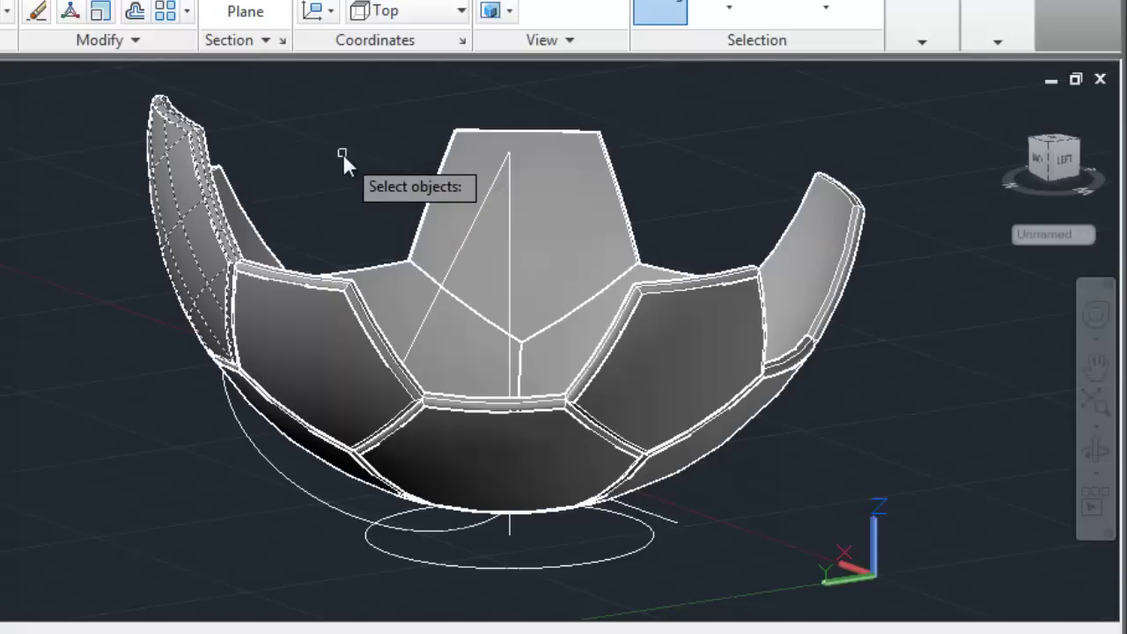
key("Return")
left_click(418, 251)
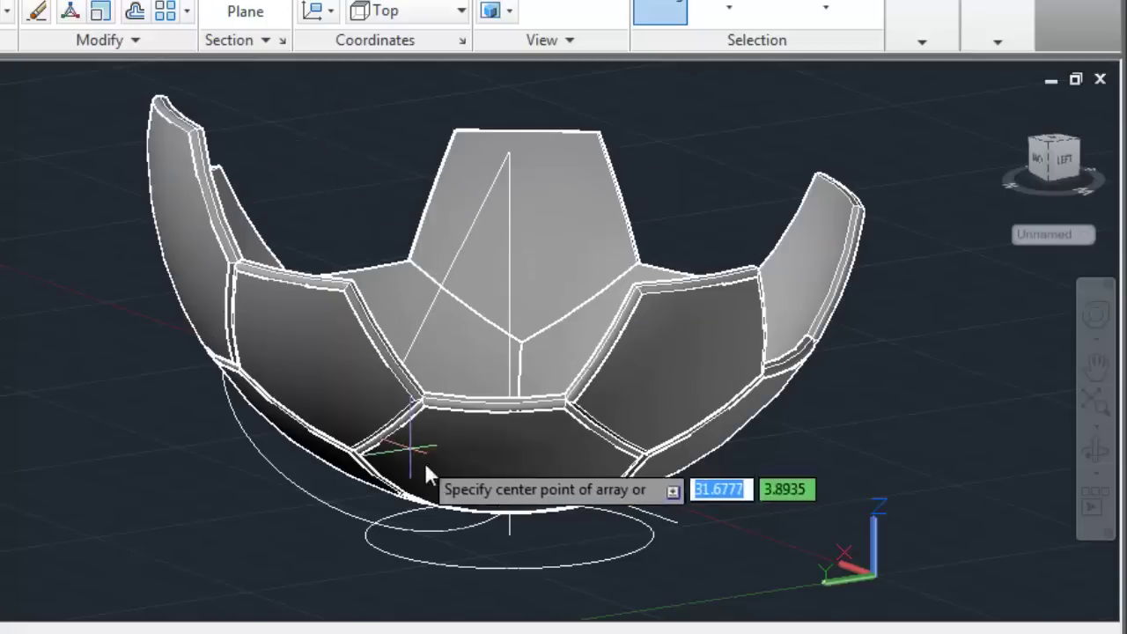
left_click(516, 539)
type("5")
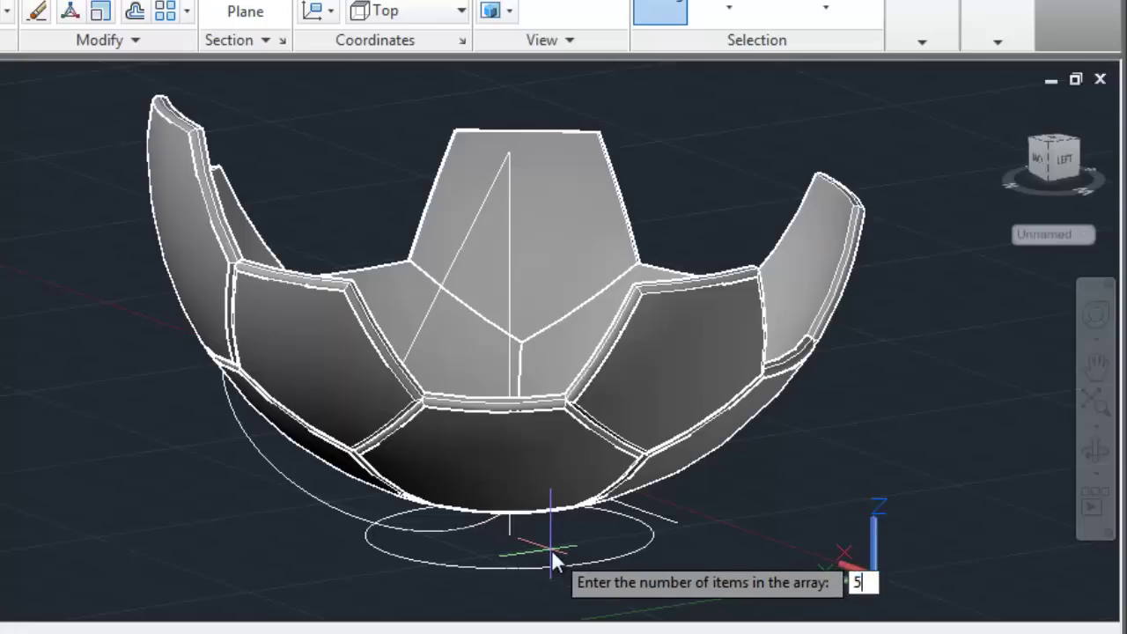
key("Return")
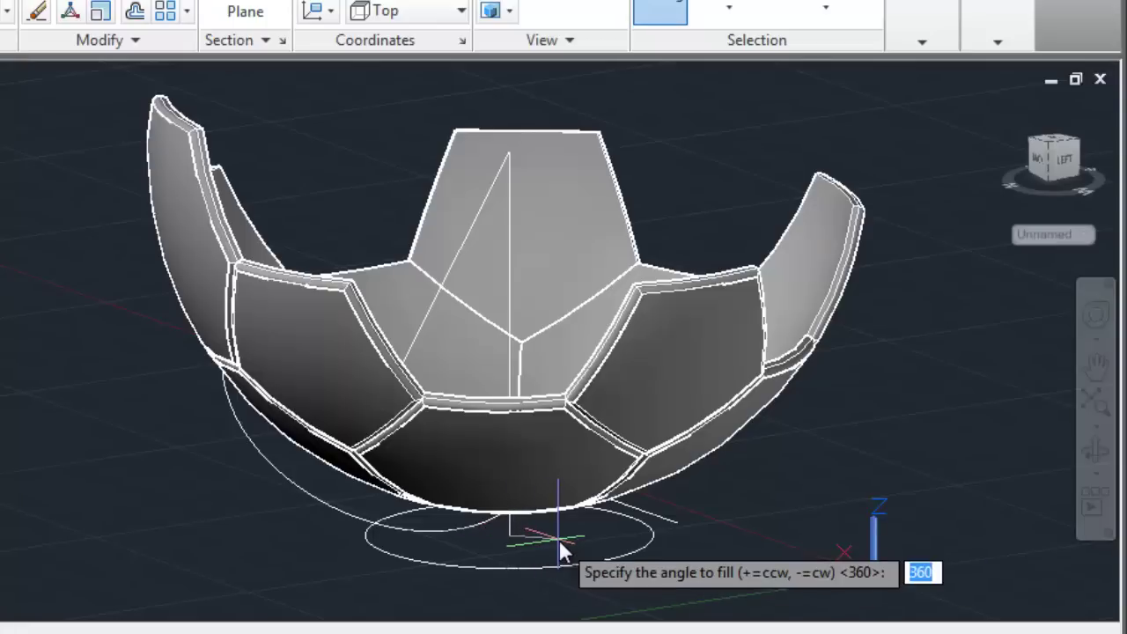
key("Return")
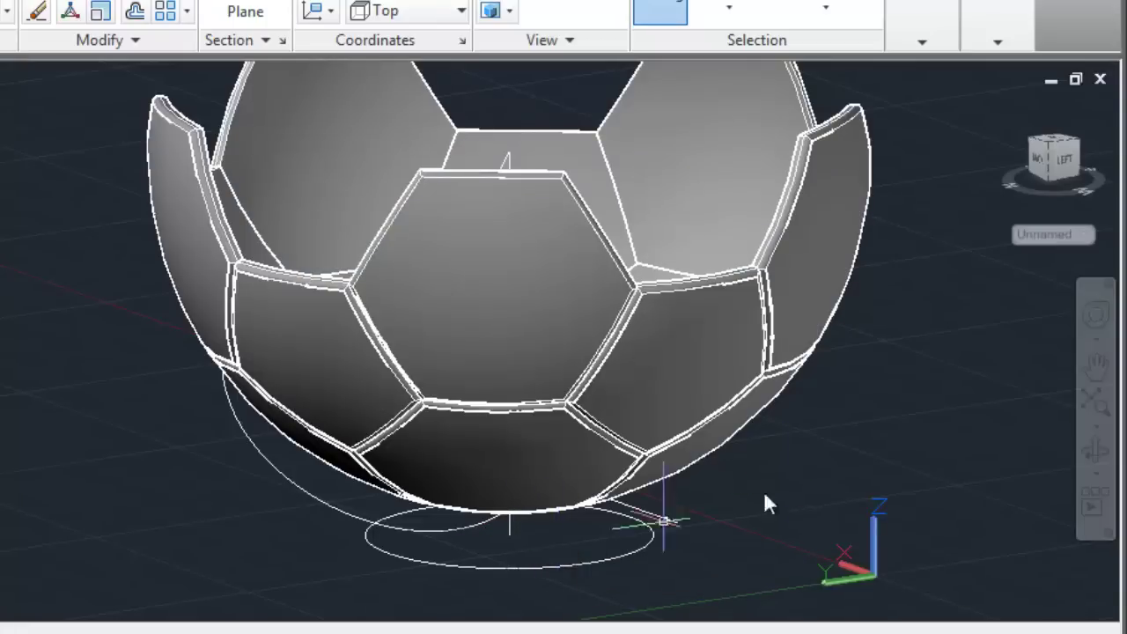
left_click(1098, 450)
mouse_move(869, 428)
left_mouse_down()
mouse_move(860, 389)
mouse_move(939, 390)
mouse_move(855, 397)
mouse_move(957, 411)
mouse_move(914, 435)
mouse_move(831, 432)
left_mouse_up()
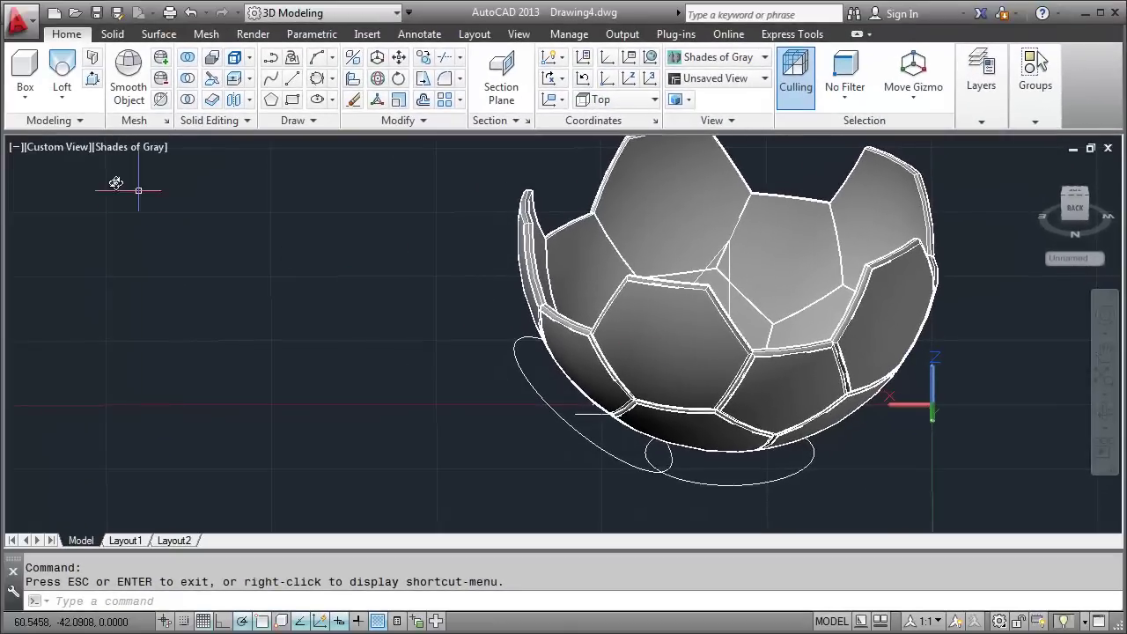
Switch to the Left view and group all of the bowl's tiles together
left_click(72, 150)
left_click(113, 233)
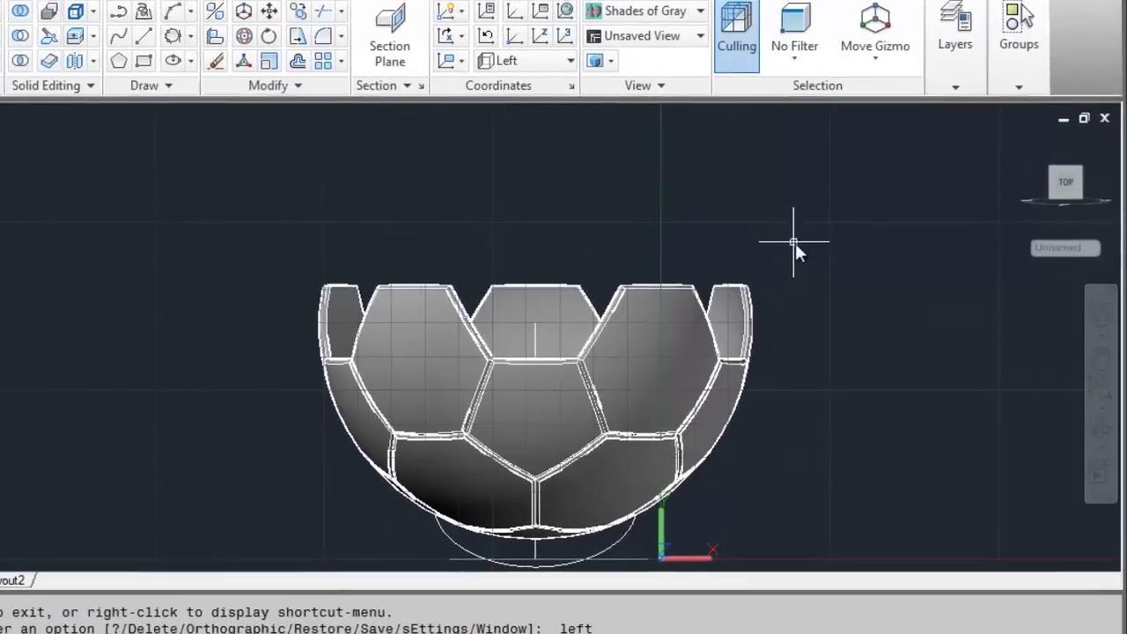
left_click(846, 223)
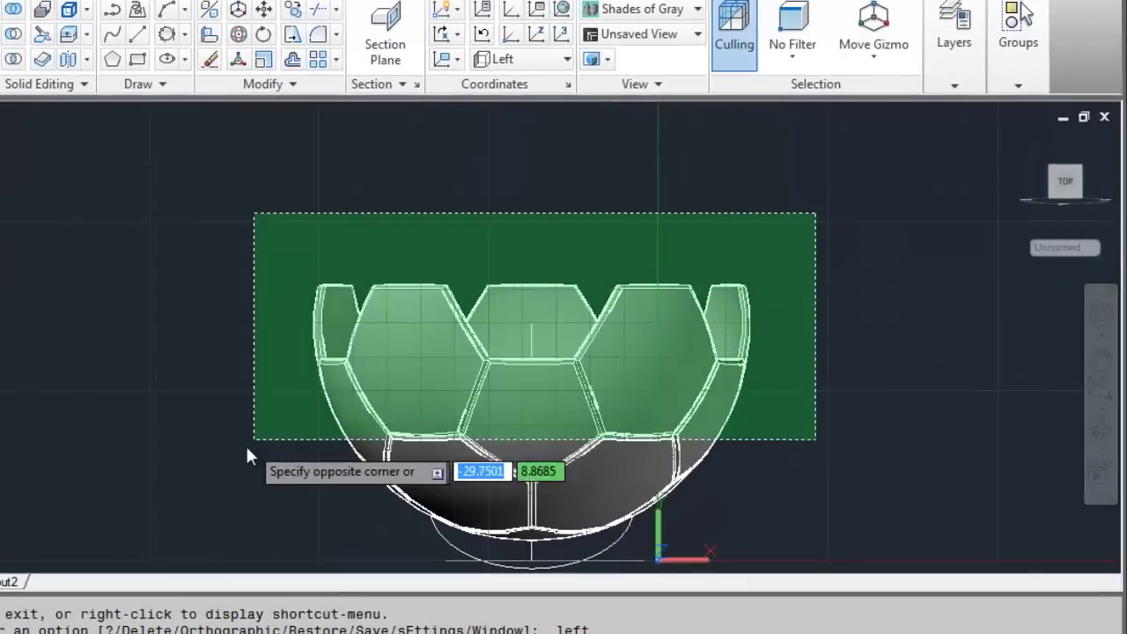
left_click(235, 541)
right_click(616, 363)
mouse_move(669, 485)
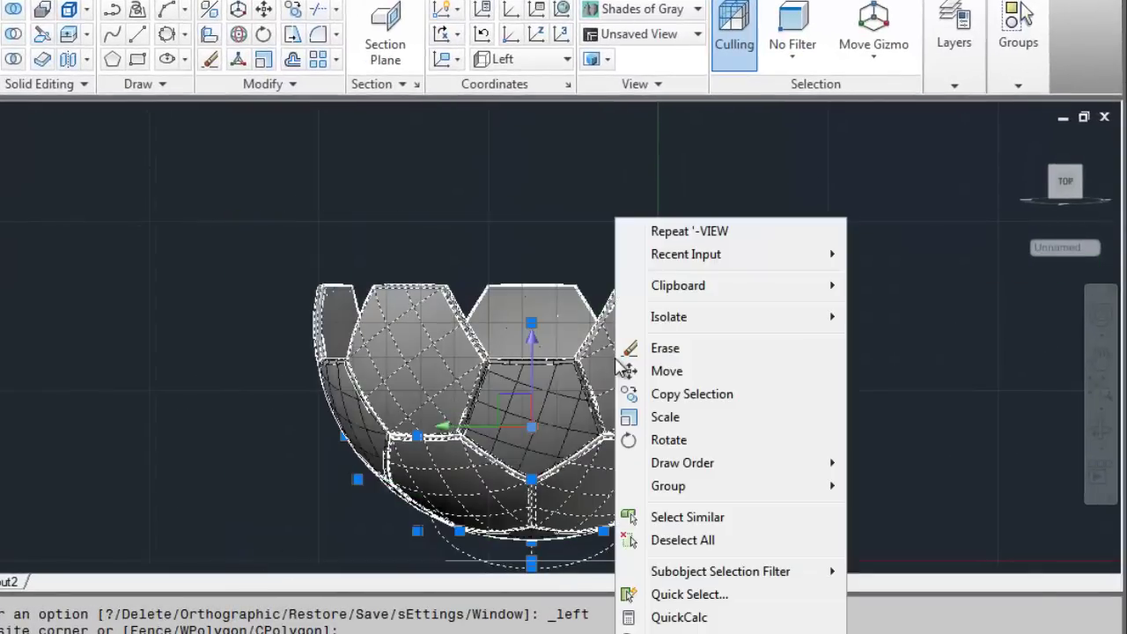
left_click(894, 486)
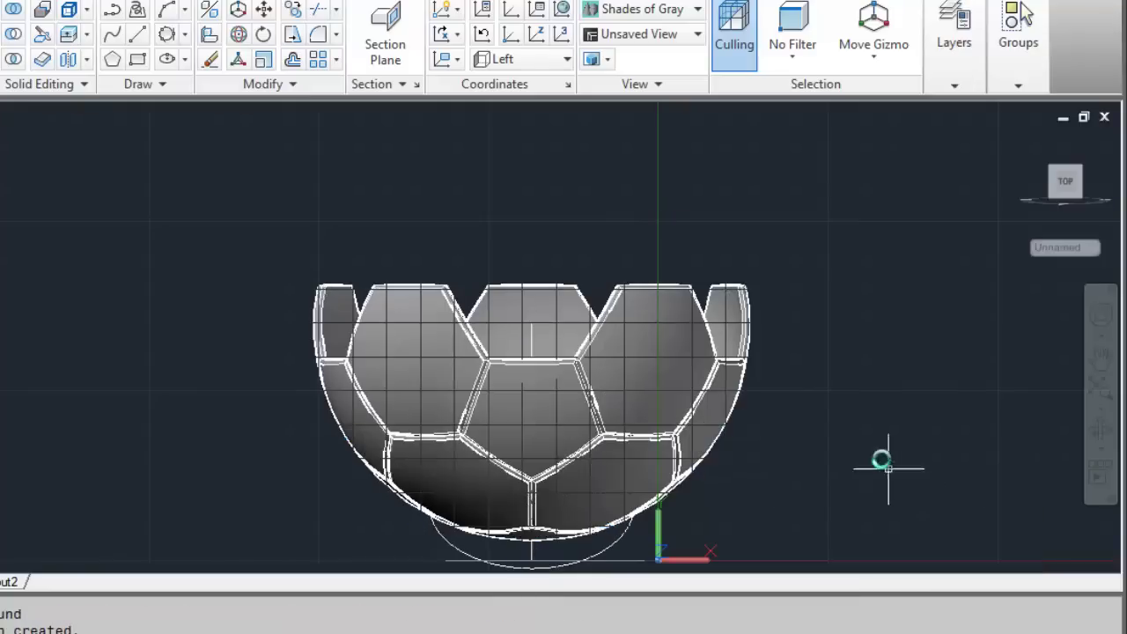
Copy the grouped bowl to the right of the original and tilt the view from above
left_click(1101, 356)
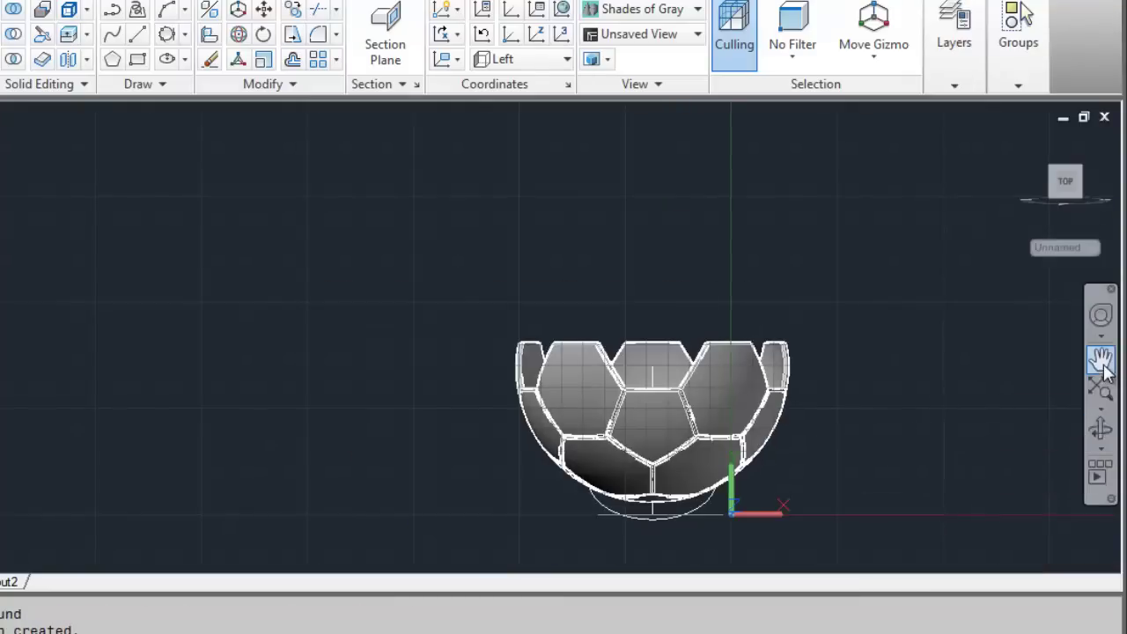
left_click_drag(947, 365, 851, 360)
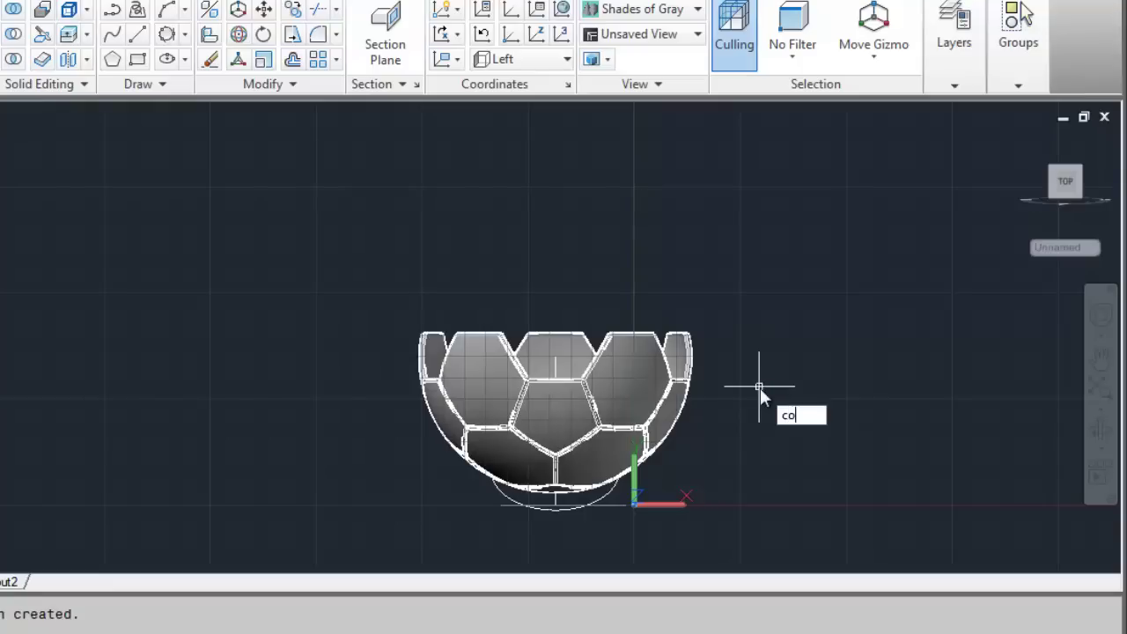
key("Return")
left_click(599, 388)
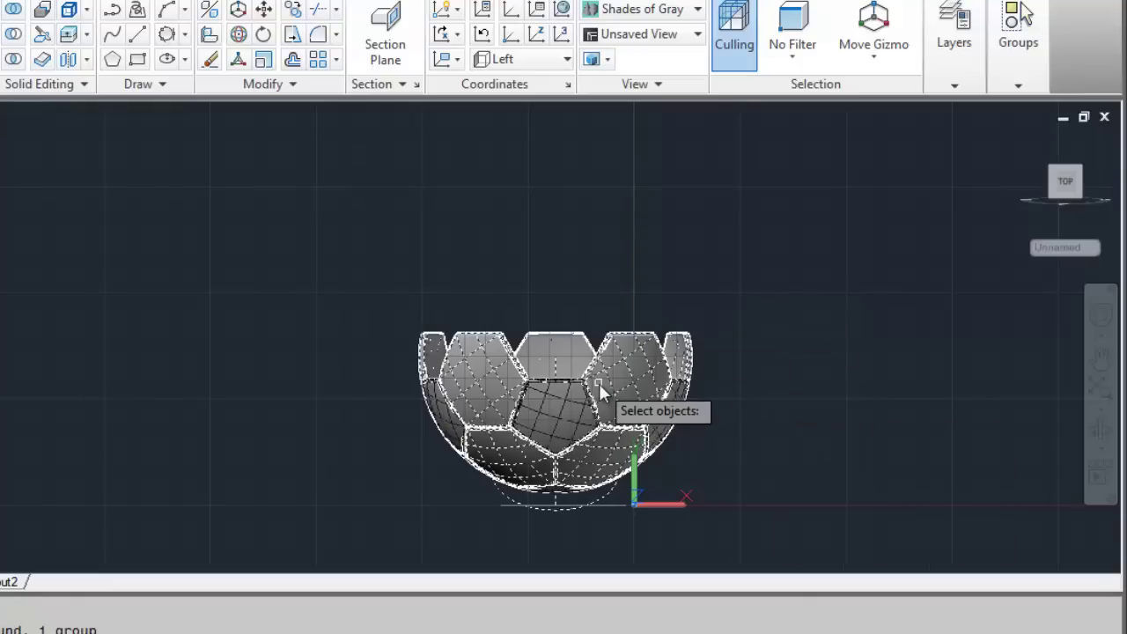
key("Return")
left_click(491, 230)
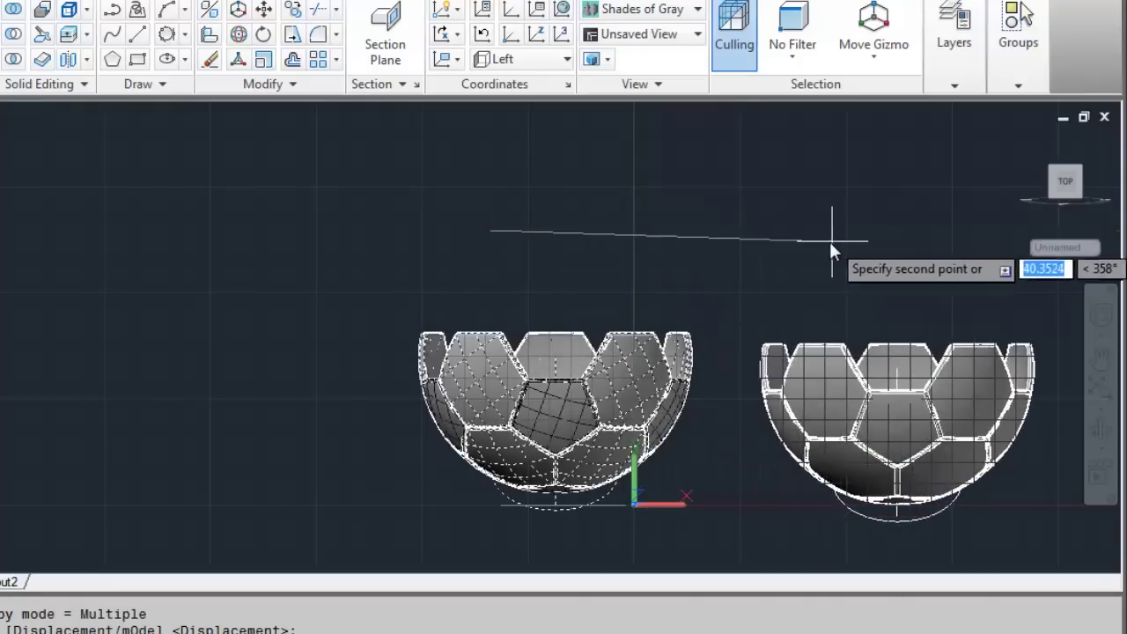
left_click(802, 236)
right_click(817, 282)
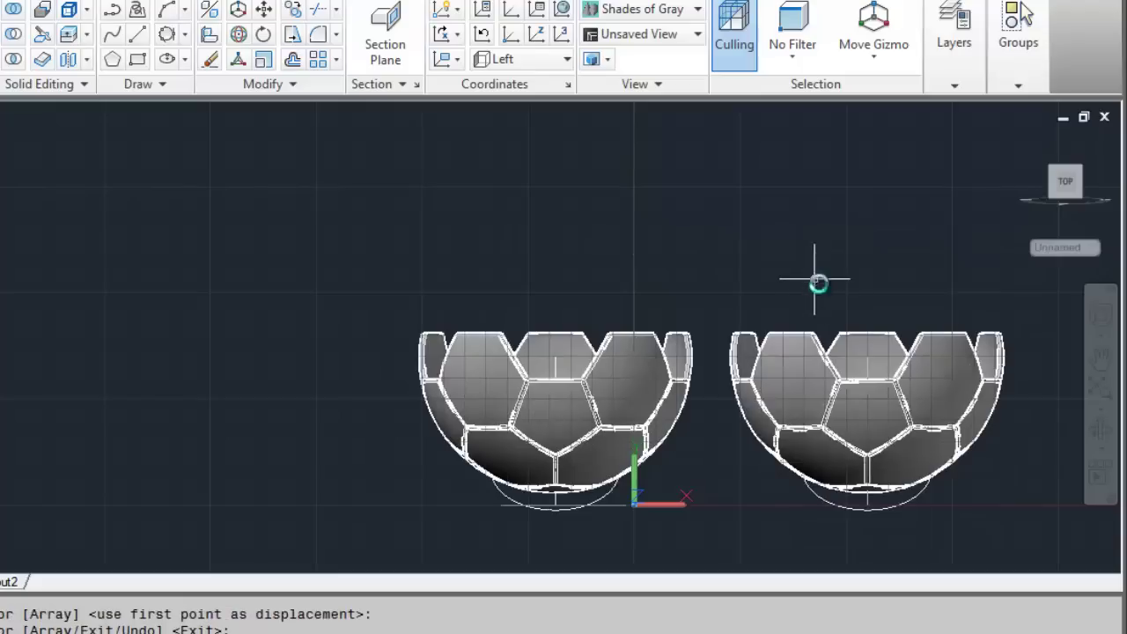
mouse_move(723, 404)
left_mouse_down()
mouse_move(722, 473)
mouse_move(719, 334)
left_mouse_up()
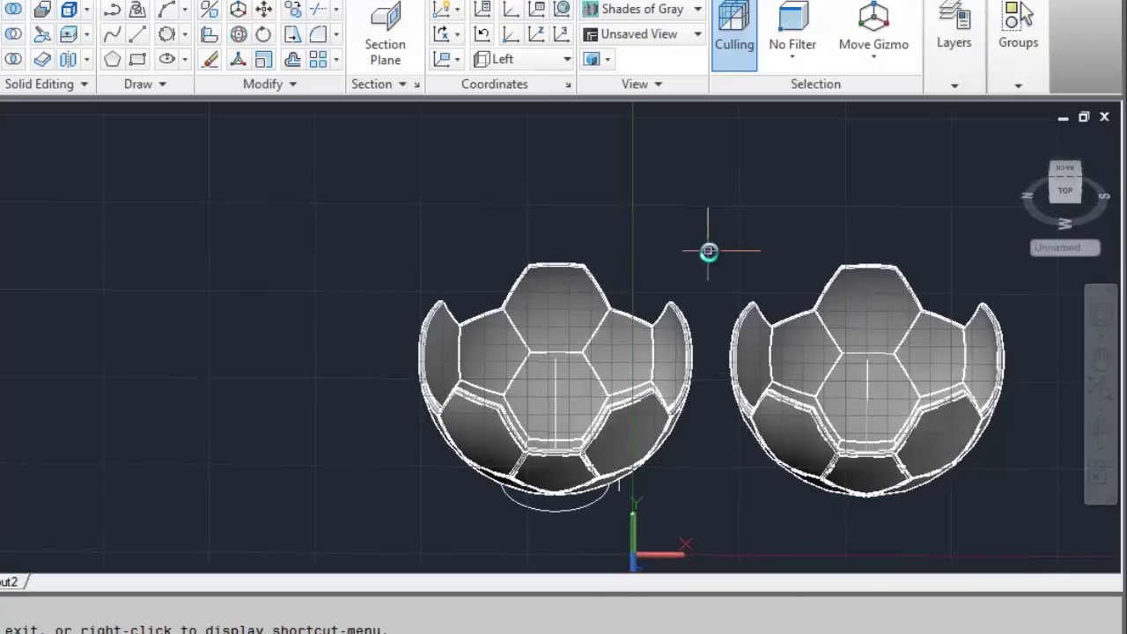
Start 3DALIGN with the right-hand bowl as the object to align
type("3d")
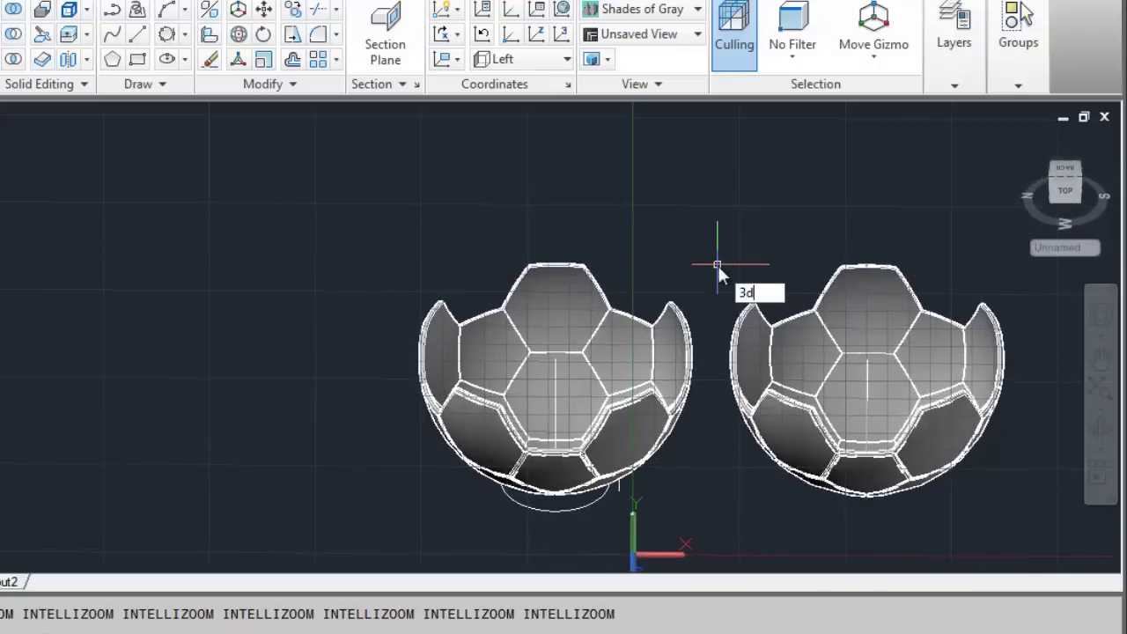
key("Return")
left_click(855, 319)
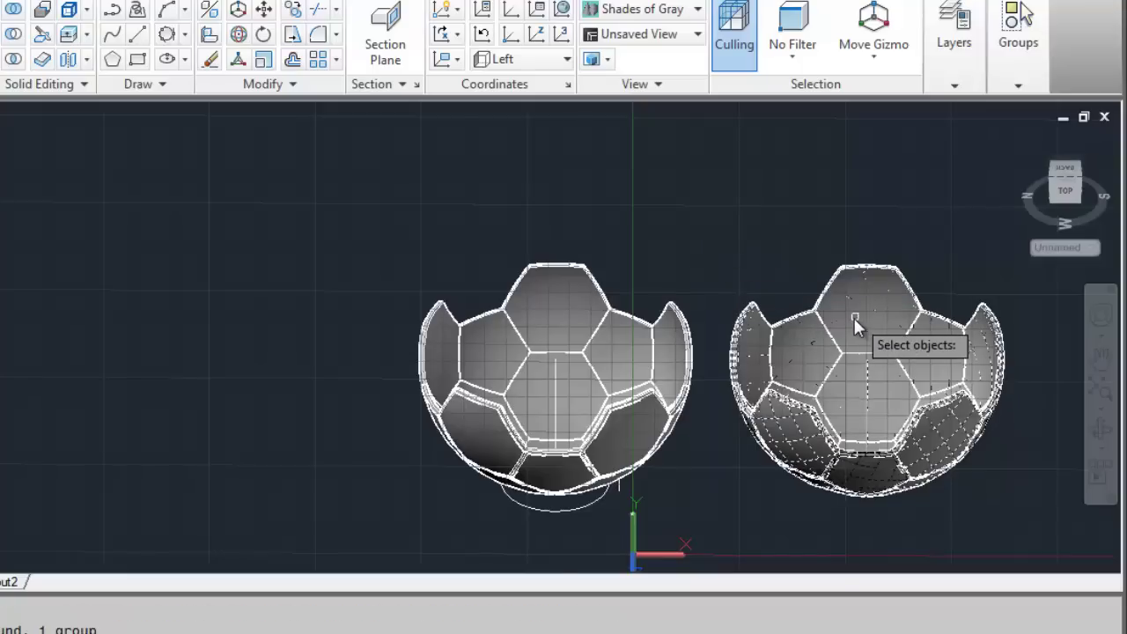
key("Return")
scroll(872, 261, "up", 3)
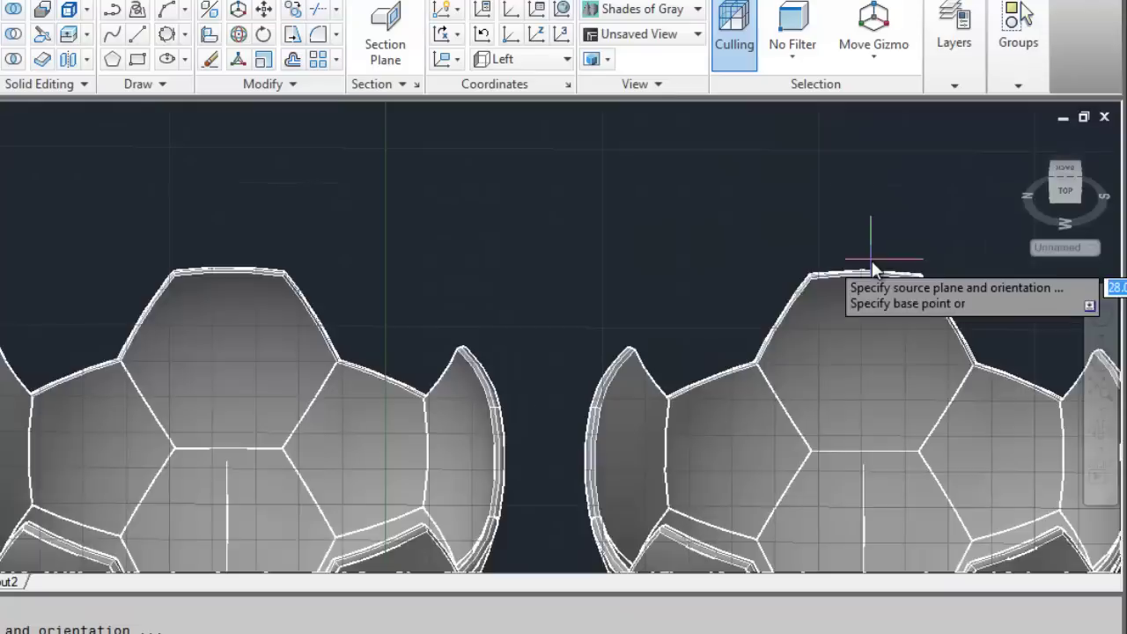
scroll(801, 272, "up", 3)
Pick three source points on the right bowl's rim
left_click(750, 300)
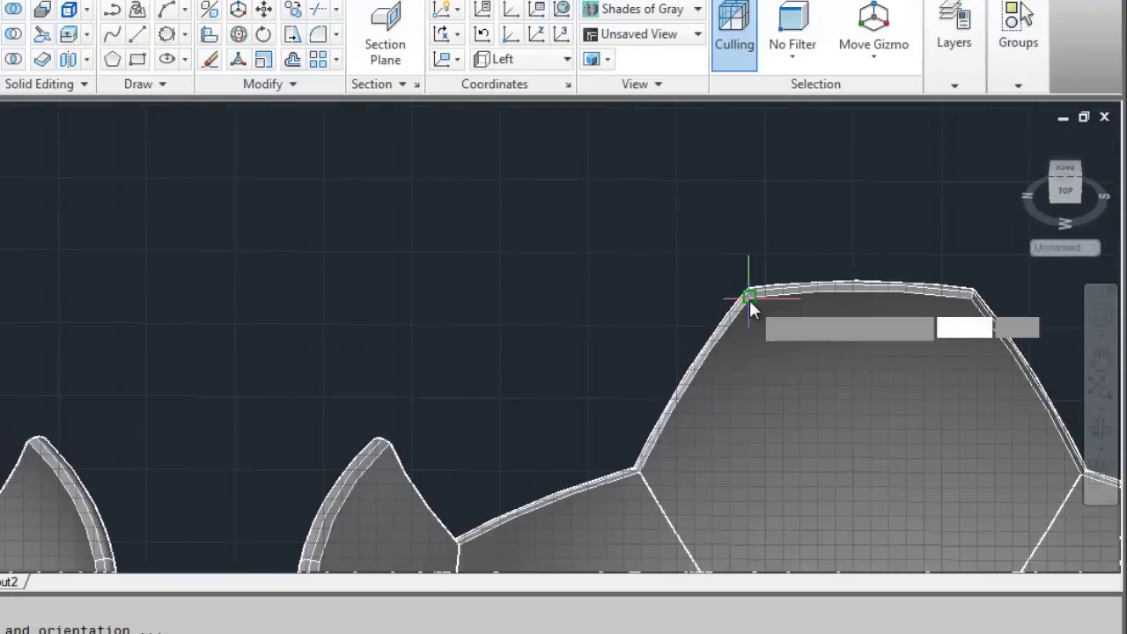
scroll(749, 317, "up", 2)
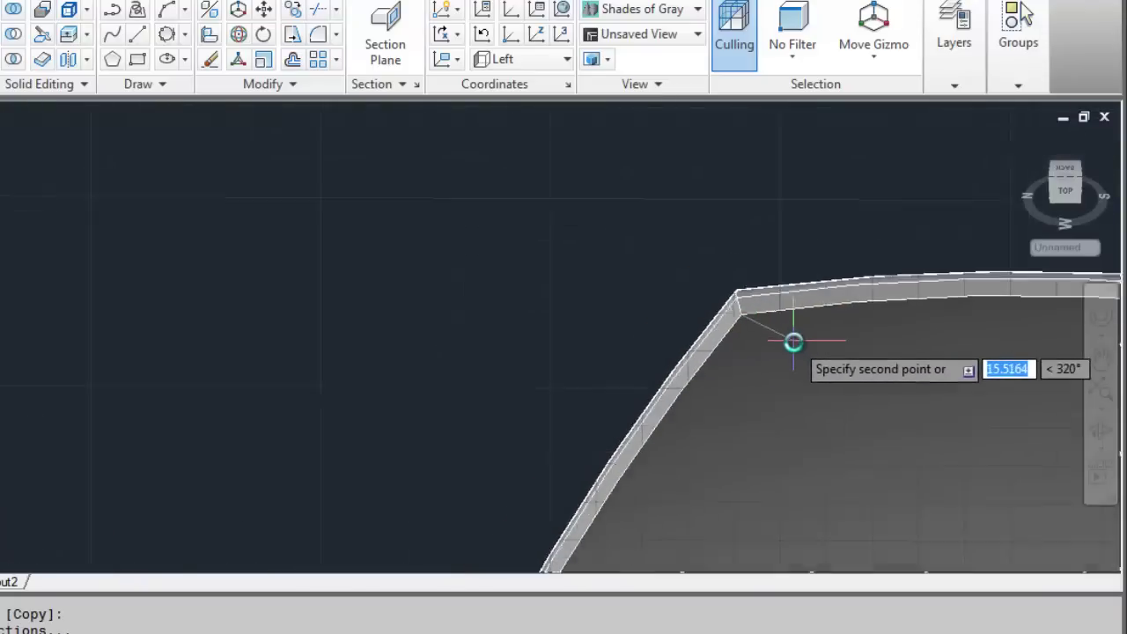
scroll(1031, 360, "down", 3)
scroll(1006, 339, "up", 4)
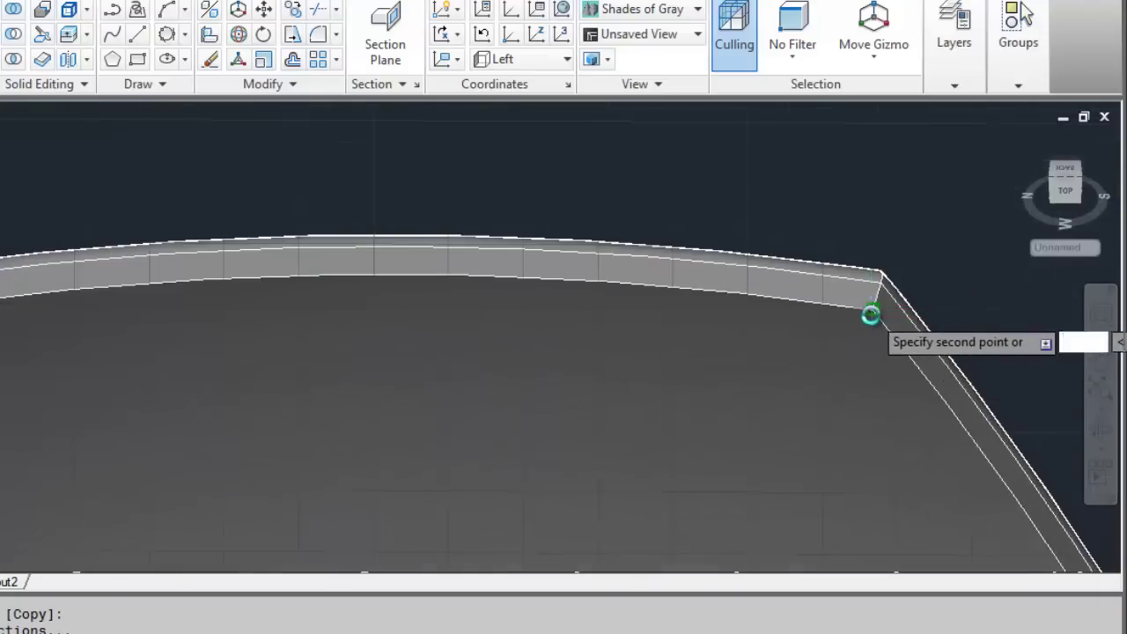
left_click(870, 314)
scroll(903, 382, "down", 3)
scroll(953, 508, "down", 1)
scroll(954, 507, "up", 2)
scroll(976, 460, "up", 2)
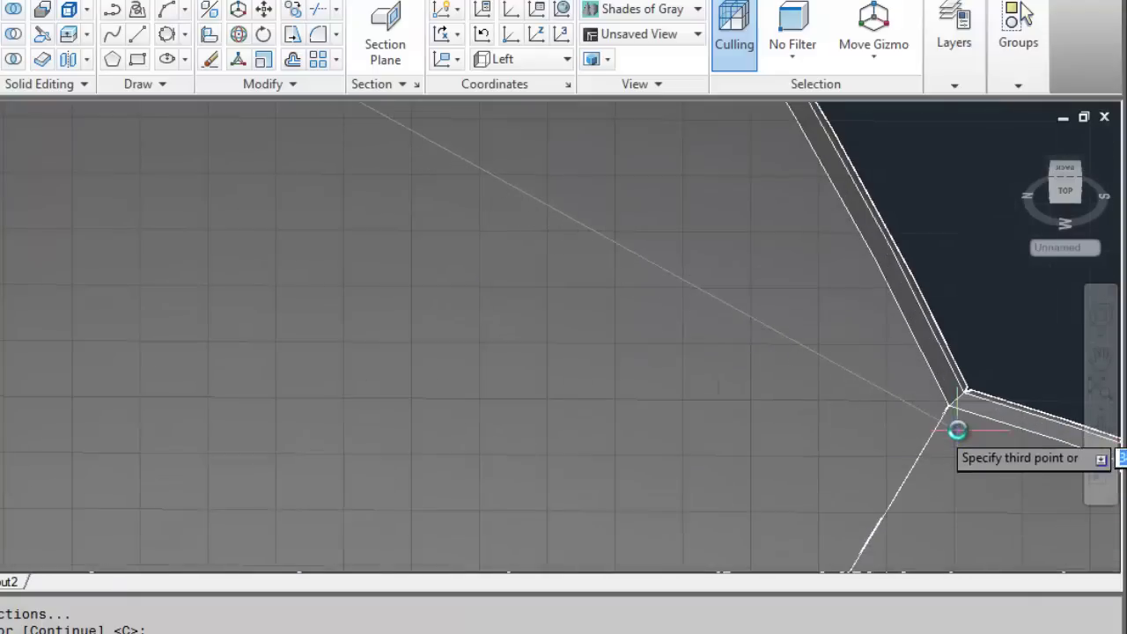
left_click(950, 406)
scroll(950, 406, "down", 3)
scroll(848, 446, "down", 2)
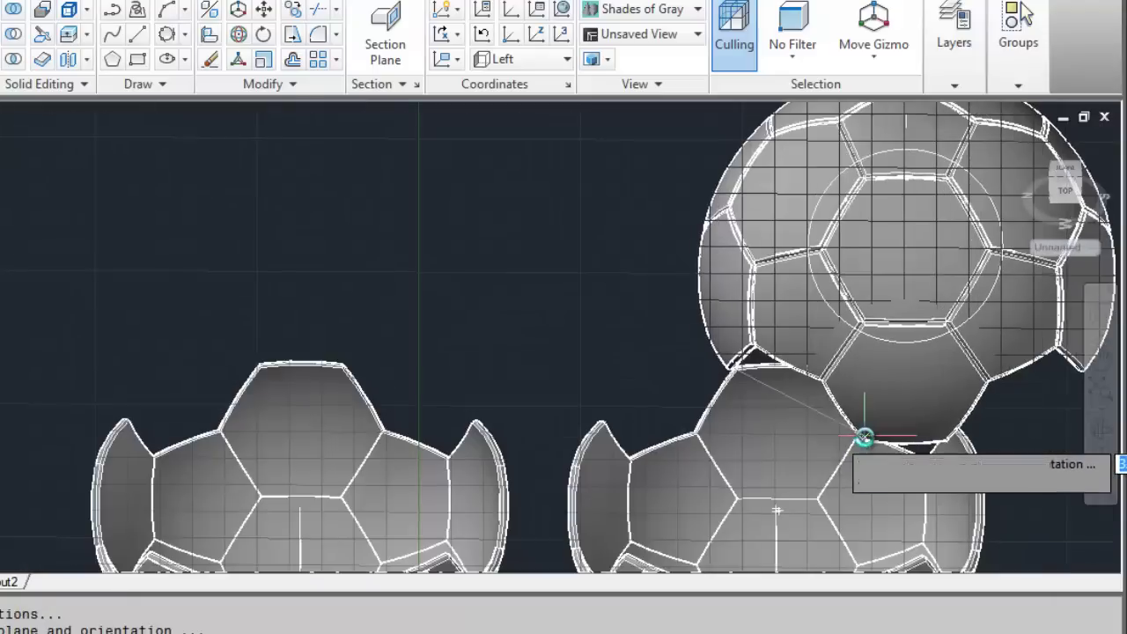
scroll(418, 460, "up", 3)
scroll(602, 362, "up", 2)
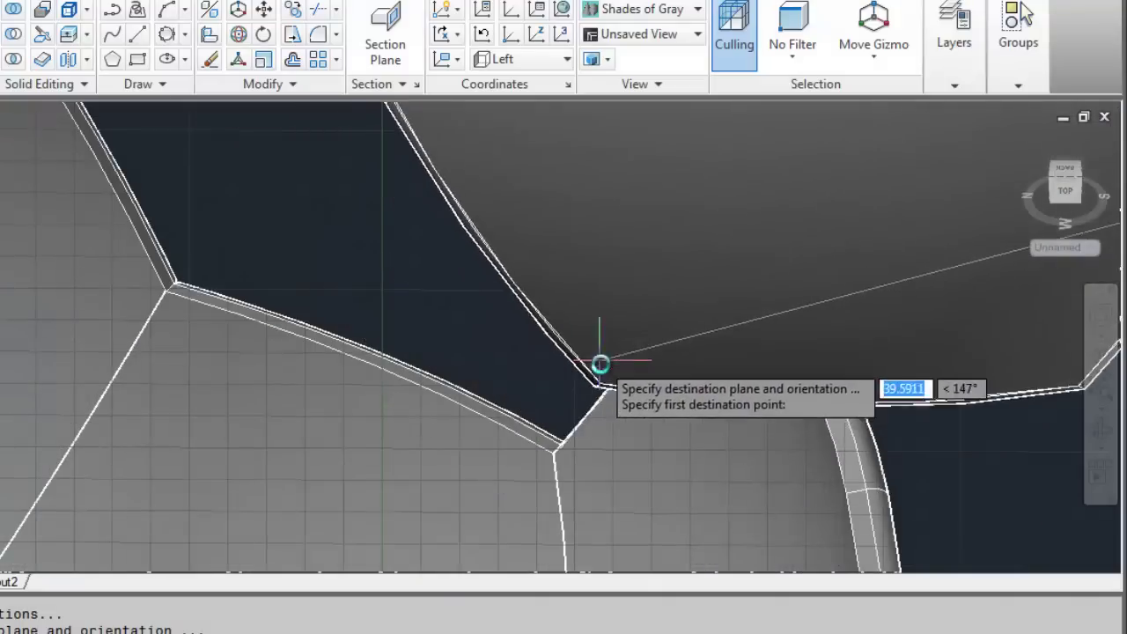
scroll(564, 466, "up", 1)
Pick matching destination points on the original bowl so the halves meet rim to rim
left_click(551, 454)
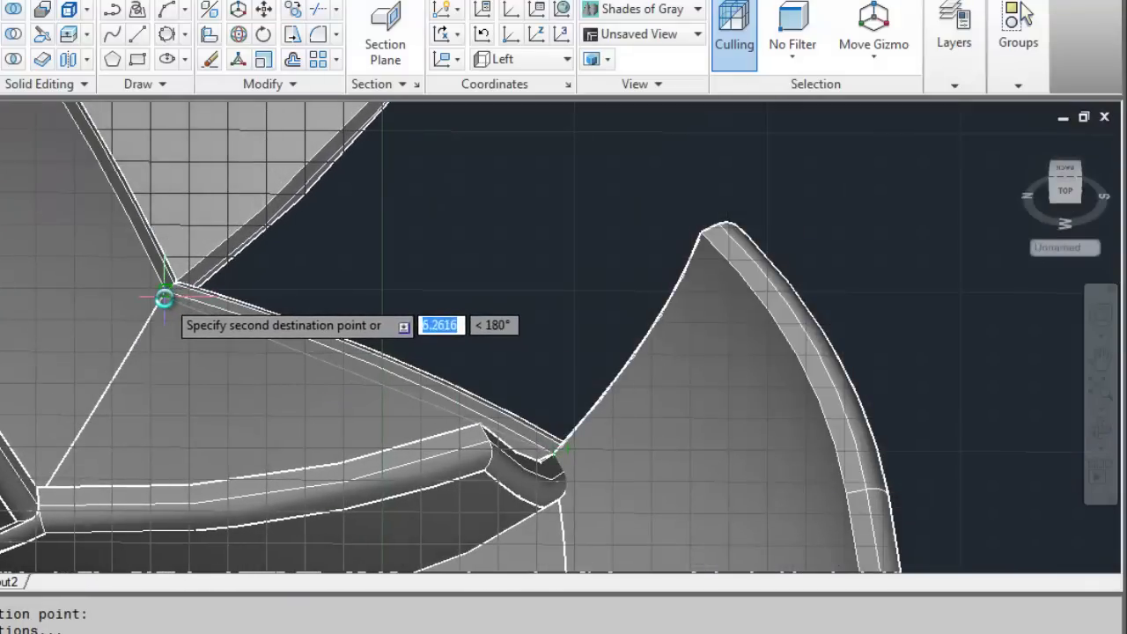
scroll(165, 296, "up", 2)
left_click(166, 280)
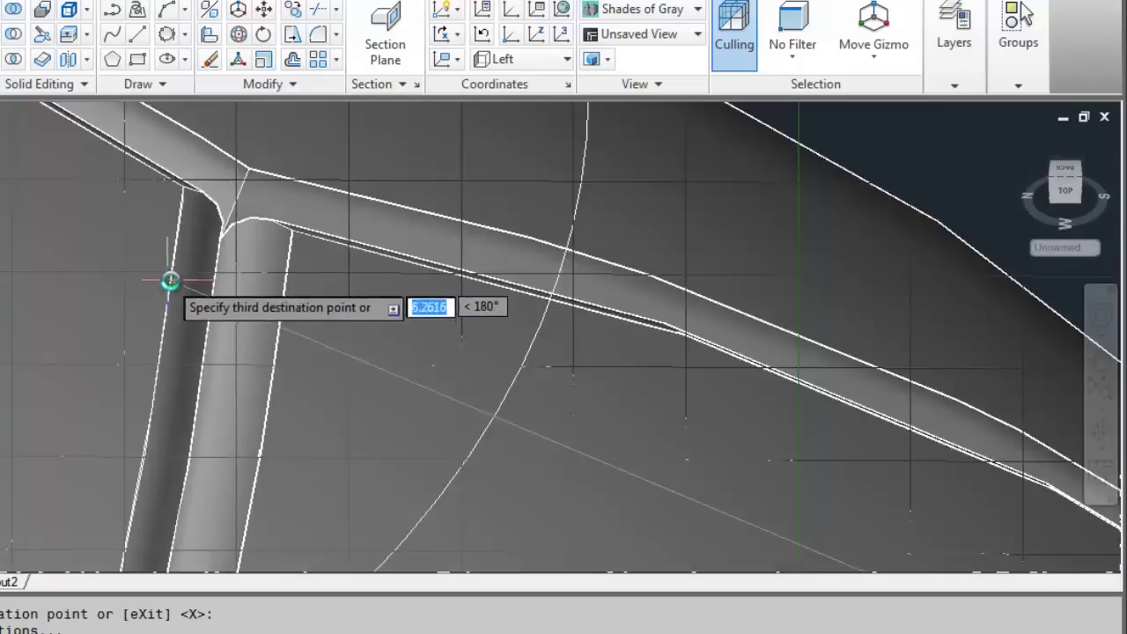
scroll(168, 277, "down", 3)
scroll(252, 349, "down", 2)
scroll(176, 252, "up", 3)
scroll(185, 226, "up", 1)
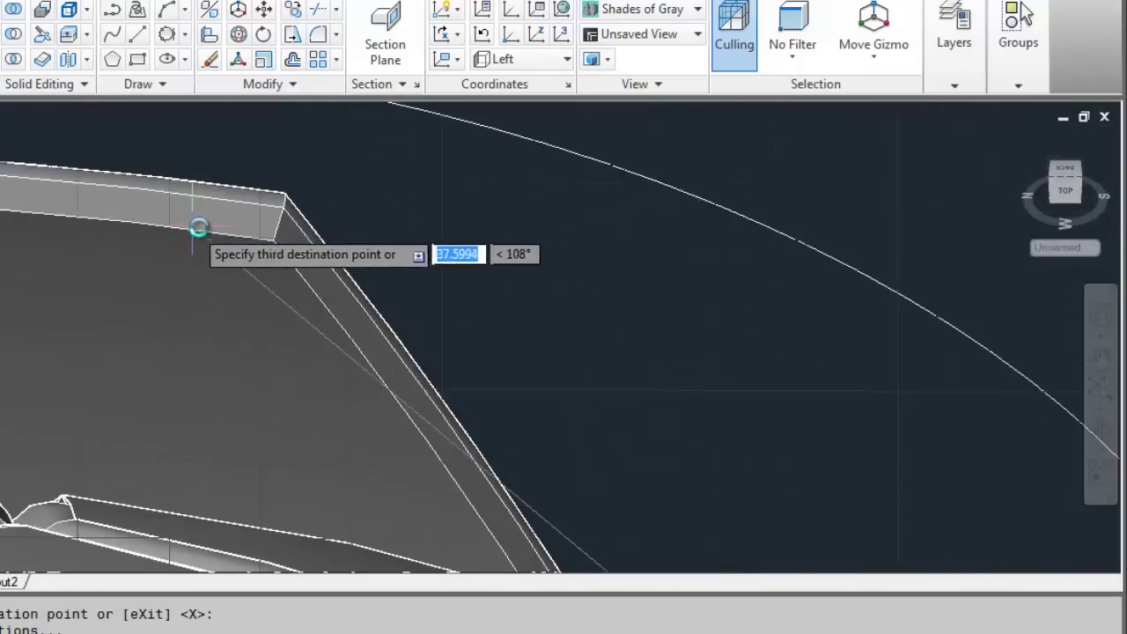
scroll(271, 240, "up", 3)
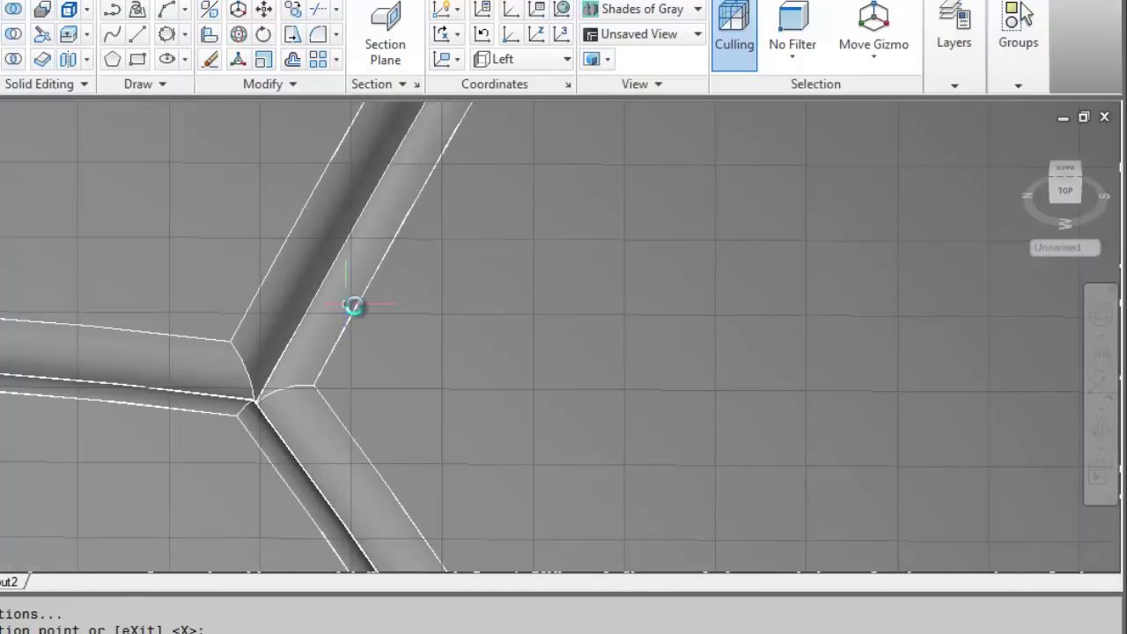
scroll(353, 306, "down", 3)
scroll(396, 322, "down", 1)
scroll(411, 327, "down", 1)
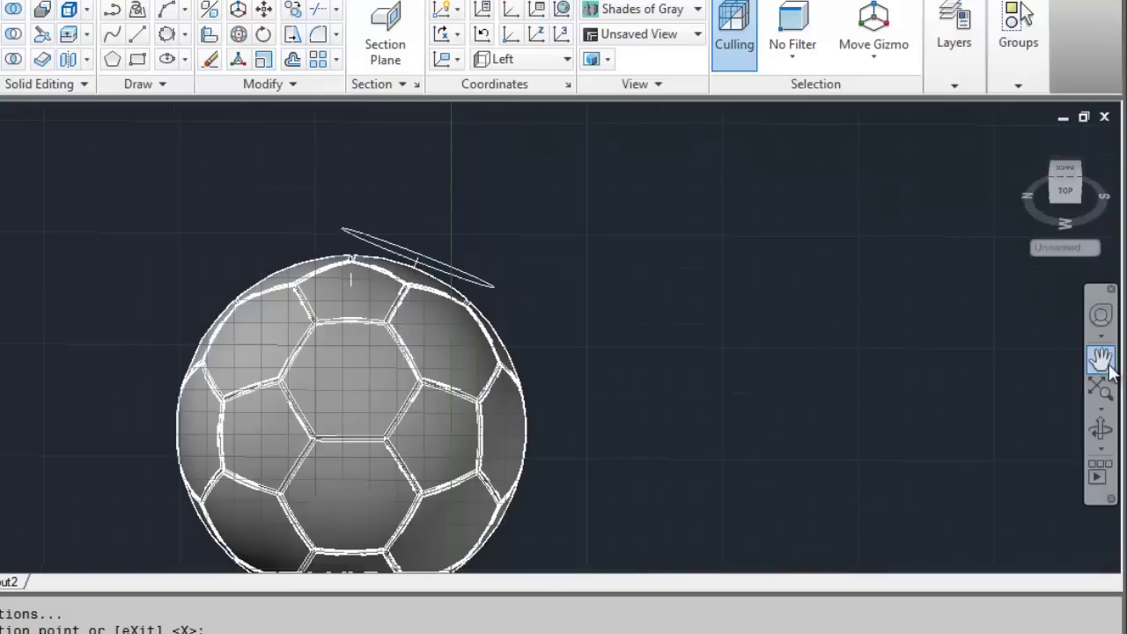
Center the ball in the view and ungroup all of its tiles
left_click(1101, 359)
left_click_drag(546, 388, 765, 289)
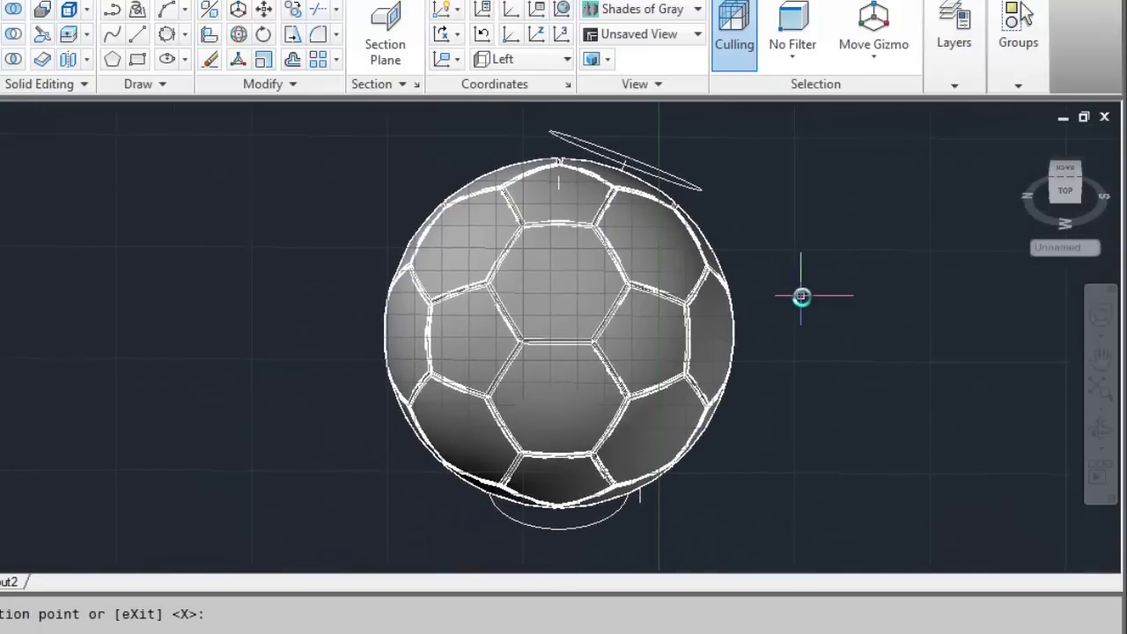
key("Return")
right_click(711, 226)
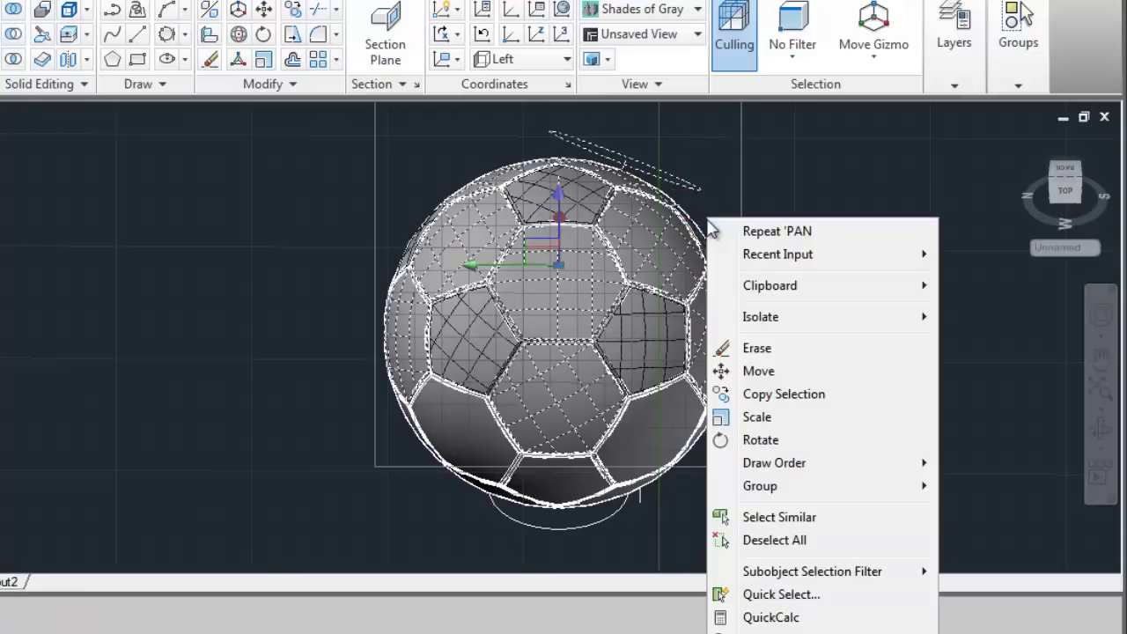
mouse_move(760, 485)
left_click(980, 510)
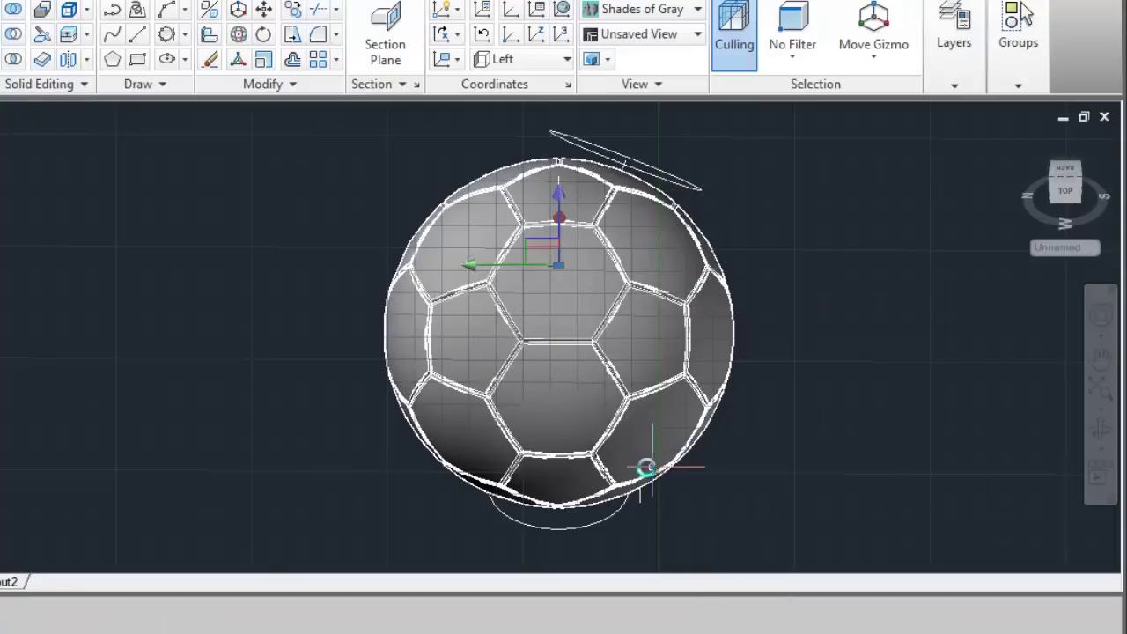
right_click(589, 467)
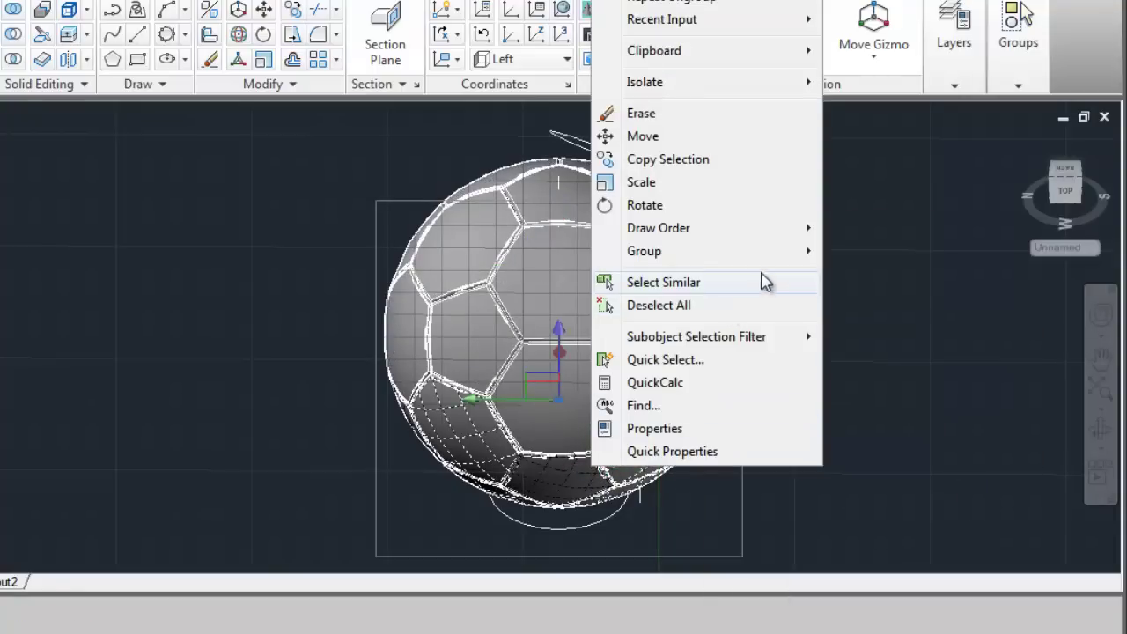
mouse_move(644, 251)
left_click(886, 275)
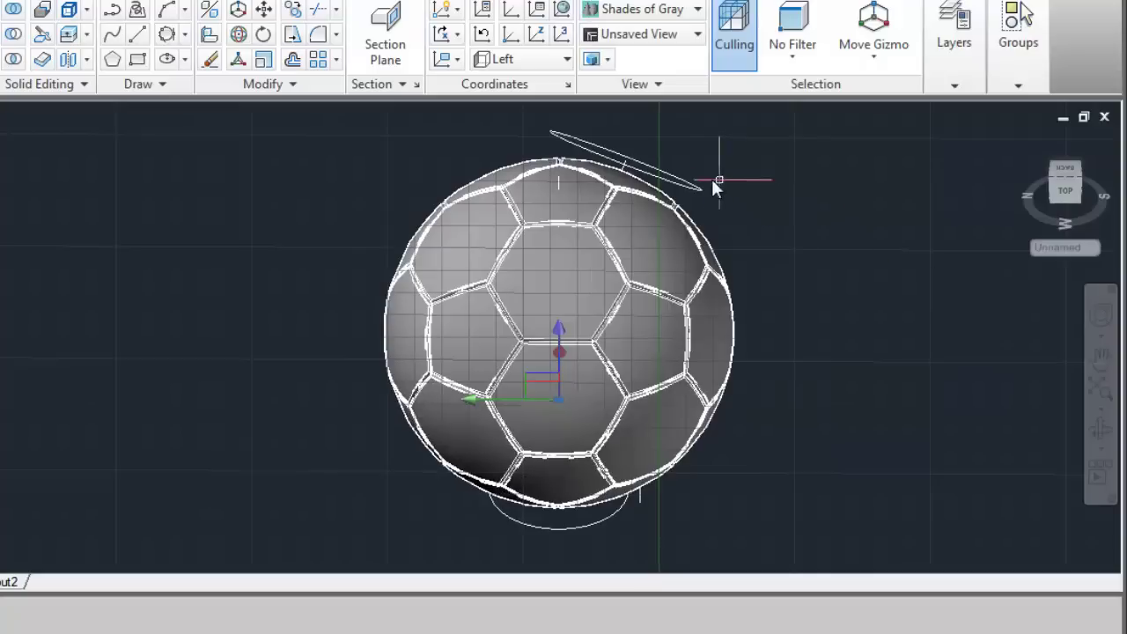
Orbit below the ball and delete the five leftover objects beneath it
left_click(622, 168)
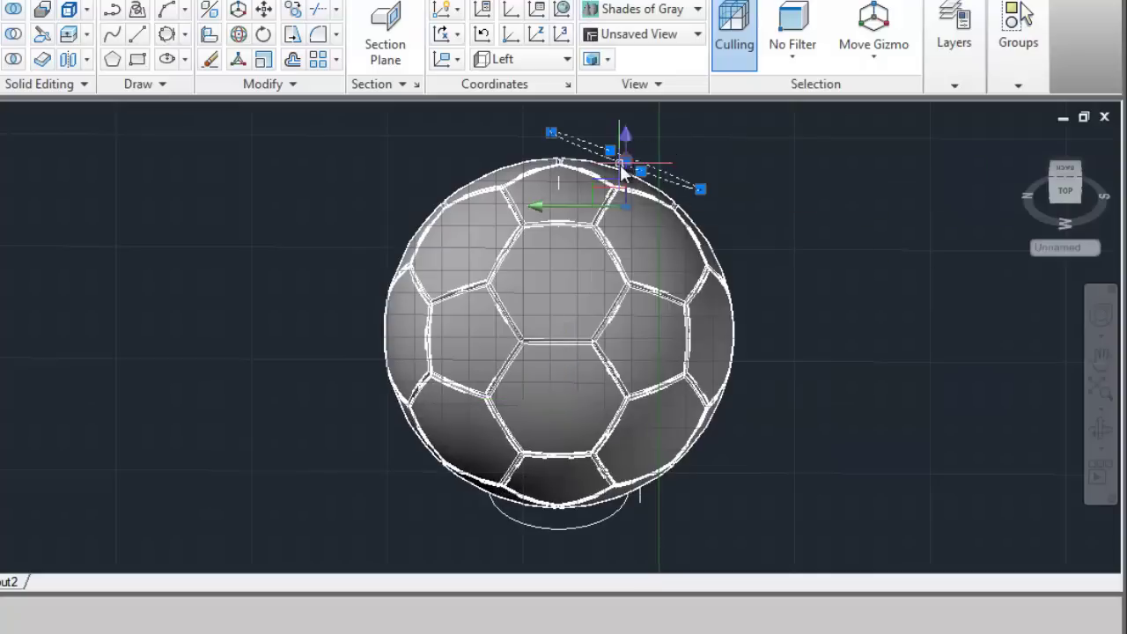
left_click(558, 181)
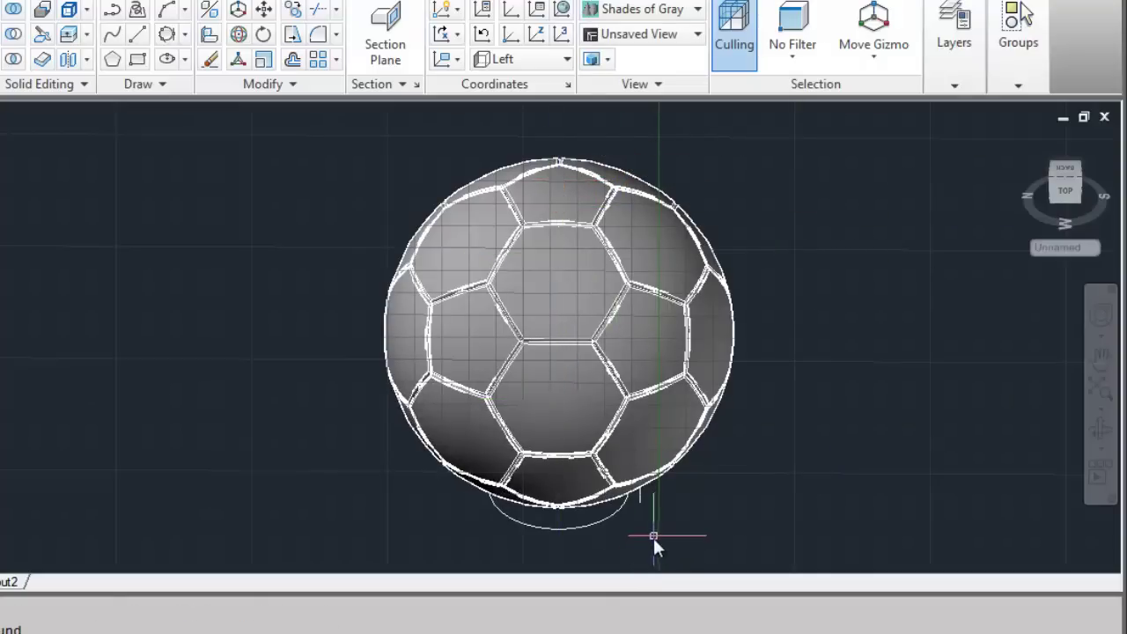
left_click_drag(656, 432, 652, 333)
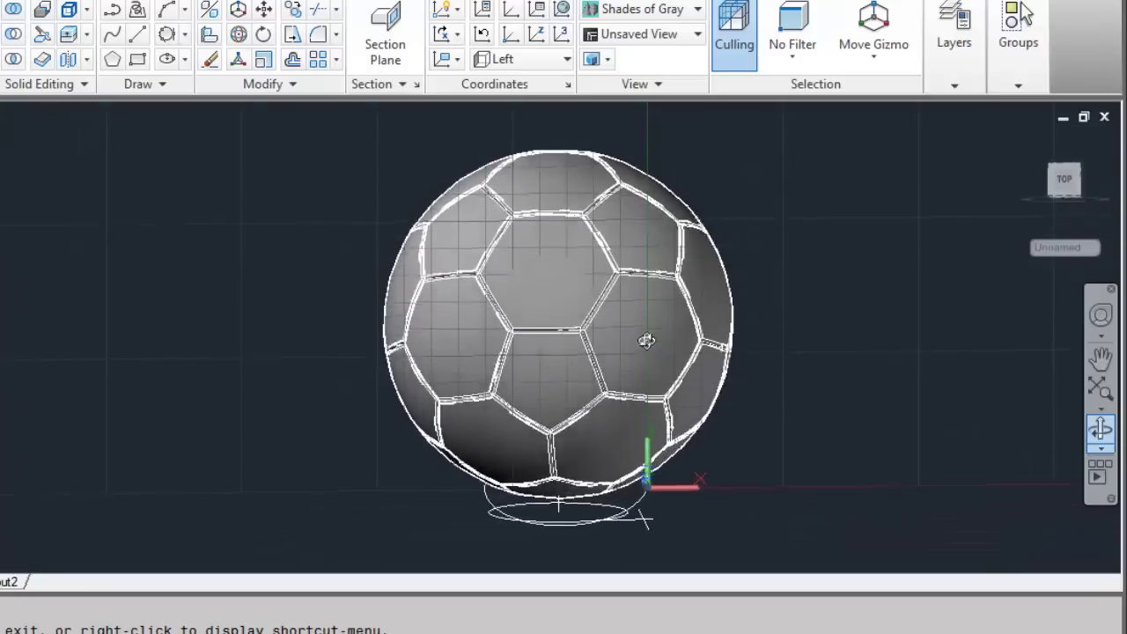
left_click(673, 539)
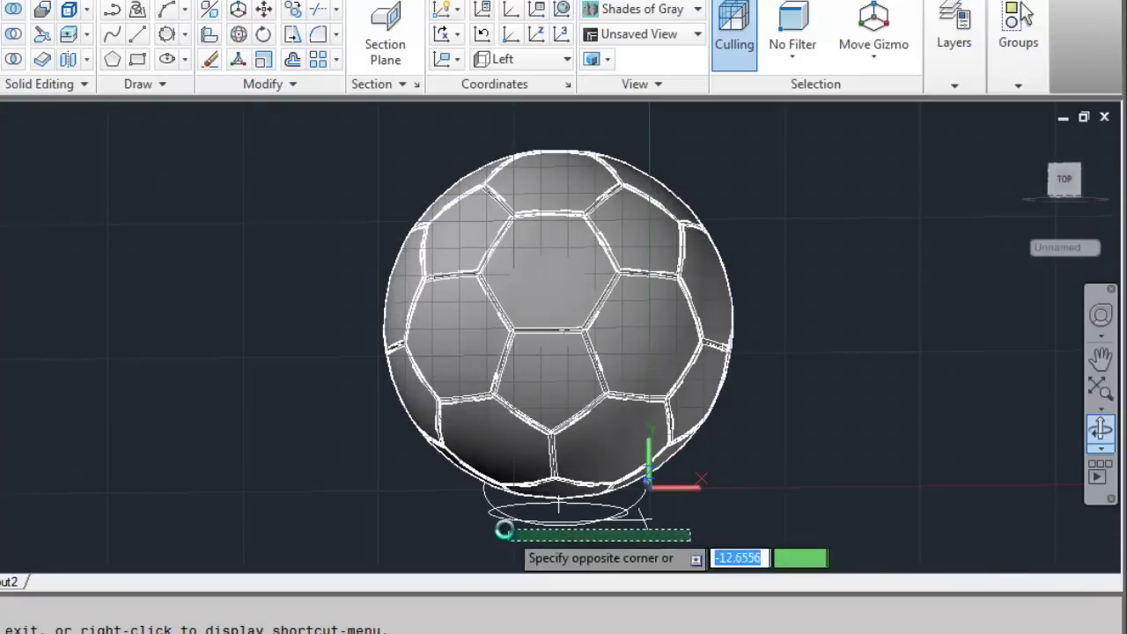
left_click(478, 502)
key("Delete")
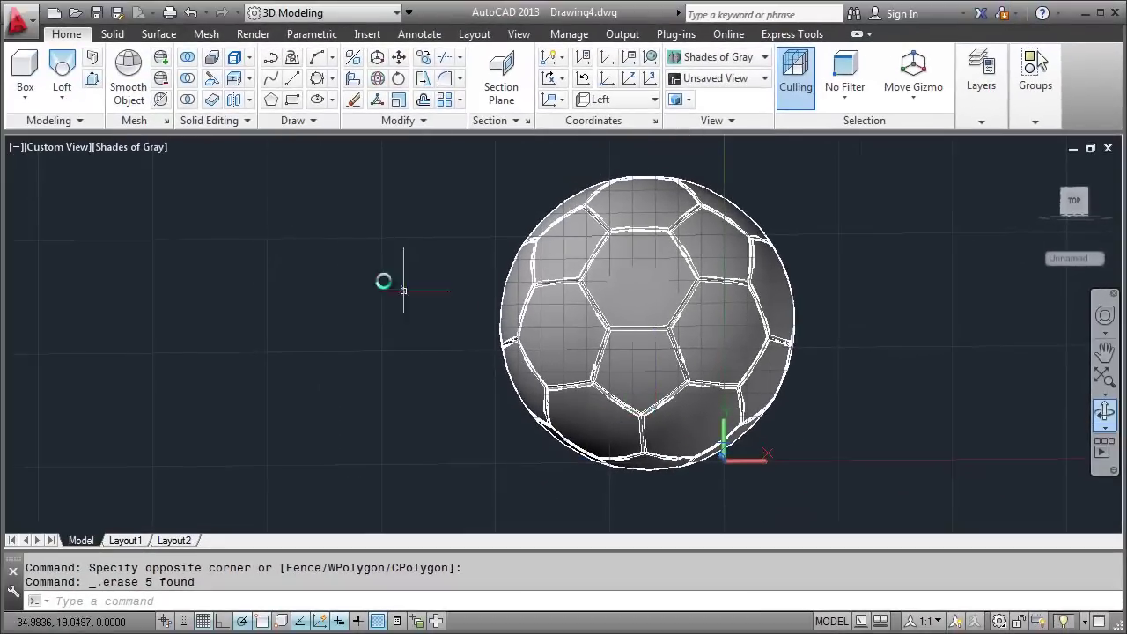
Switch the viewport to the Realistic visual style and begin orbiting the ball
left_click(139, 147)
left_click(195, 252)
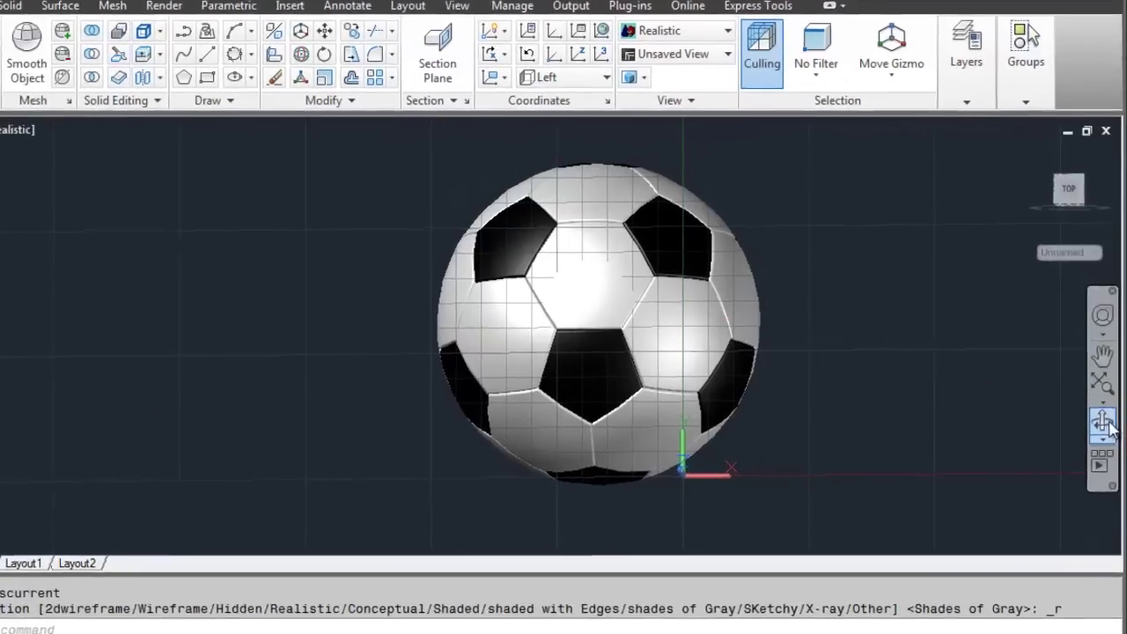
left_click(1103, 414)
mouse_move(529, 327)
left_mouse_down()
mouse_move(629, 396)
mouse_move(485, 297)
mouse_move(566, 372)
mouse_move(660, 360)
mouse_move(402, 373)
mouse_move(476, 303)
mouse_move(546, 308)
mouse_move(428, 231)
mouse_move(407, 402)
mouse_move(568, 331)
mouse_move(536, 343)
mouse_move(607, 325)
left_mouse_up()
Zoom and orbit around the ball to inspect its black and white patches
scroll(606, 325, "up", 1)
scroll(599, 322, "up", 2)
scroll(599, 303, "up", 2)
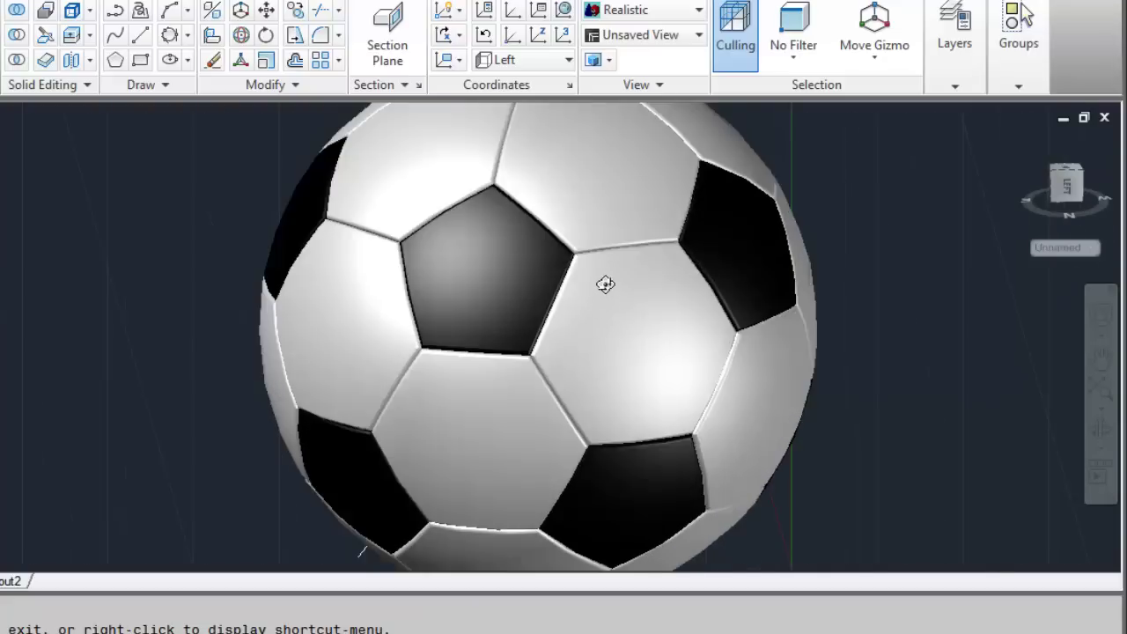
mouse_move(605, 285)
left_mouse_down()
mouse_move(622, 372)
mouse_move(513, 282)
mouse_move(525, 361)
mouse_move(433, 277)
mouse_move(503, 270)
mouse_move(473, 297)
mouse_move(542, 255)
mouse_move(529, 232)
mouse_move(657, 262)
mouse_move(491, 292)
mouse_move(577, 312)
mouse_move(569, 350)
mouse_move(504, 354)
left_mouse_up()
scroll(564, 349, "down", 2)
scroll(558, 355, "down", 2)
scroll(532, 339, "down", 1)
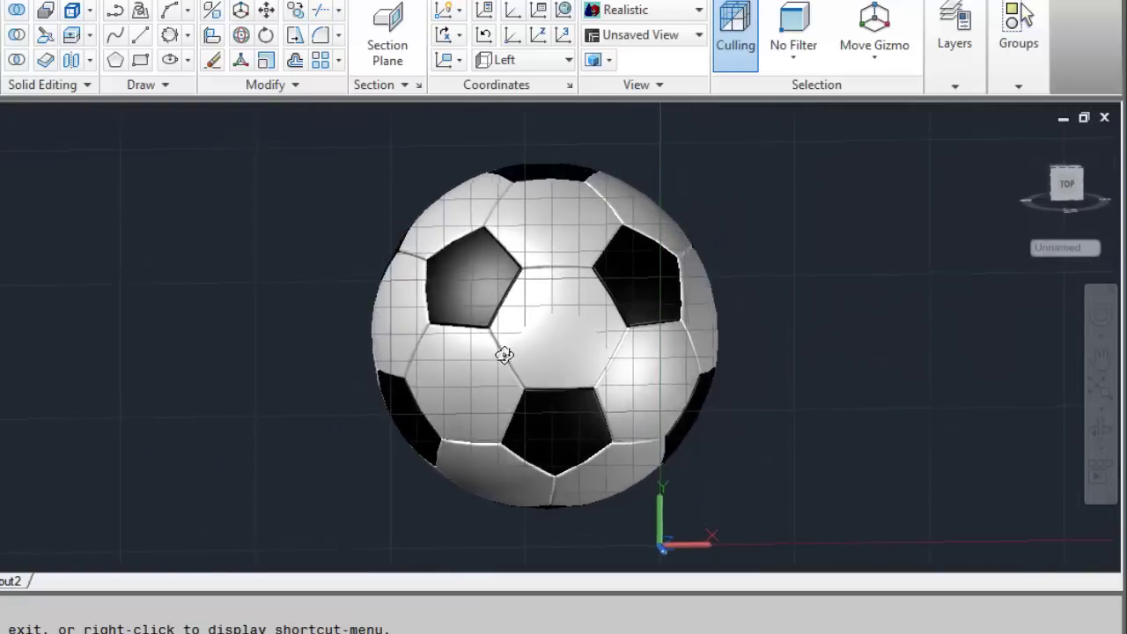